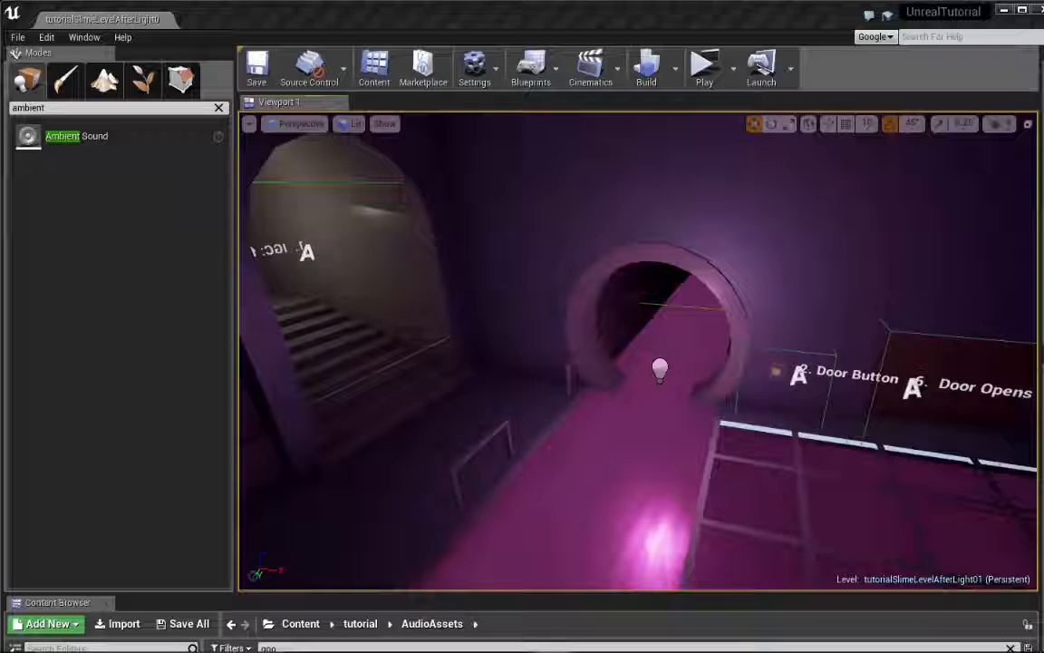
Examine the level around the slime channel, the round tunnel entrance, the stairs and the door area
right_click_drag(775, 325, 781, 267)
key("s")
key("w")
key("w")
key("w")
key("w")
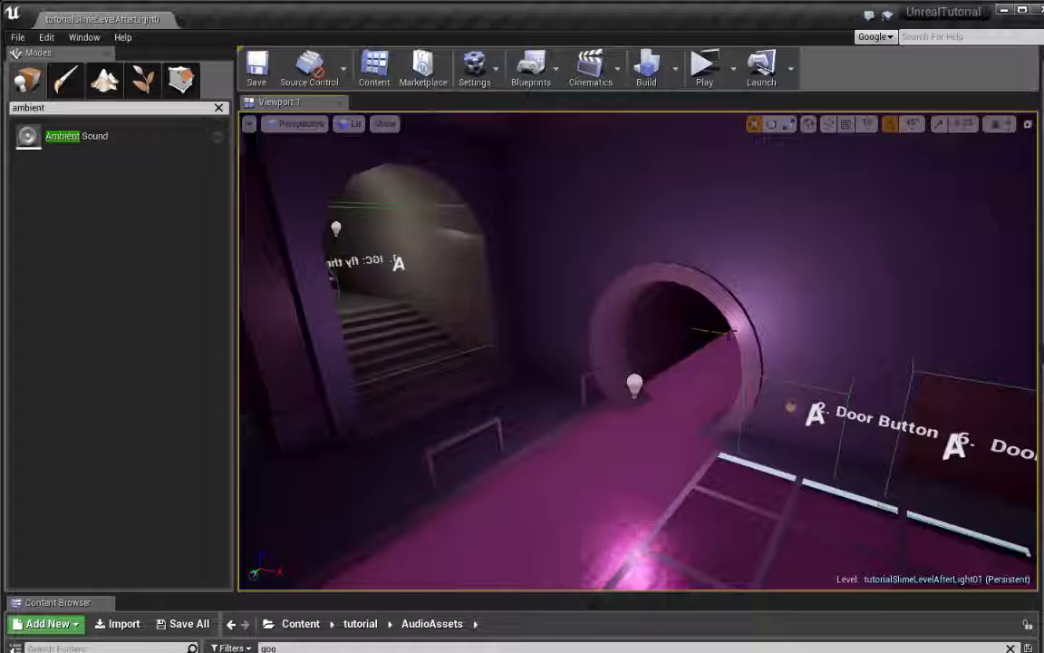
right_click_drag(795, 344, 463, 351)
key("w")
left_click(749, 355)
right_click_drag(638, 352, 517, 321)
key("s")
key("w")
key("d")
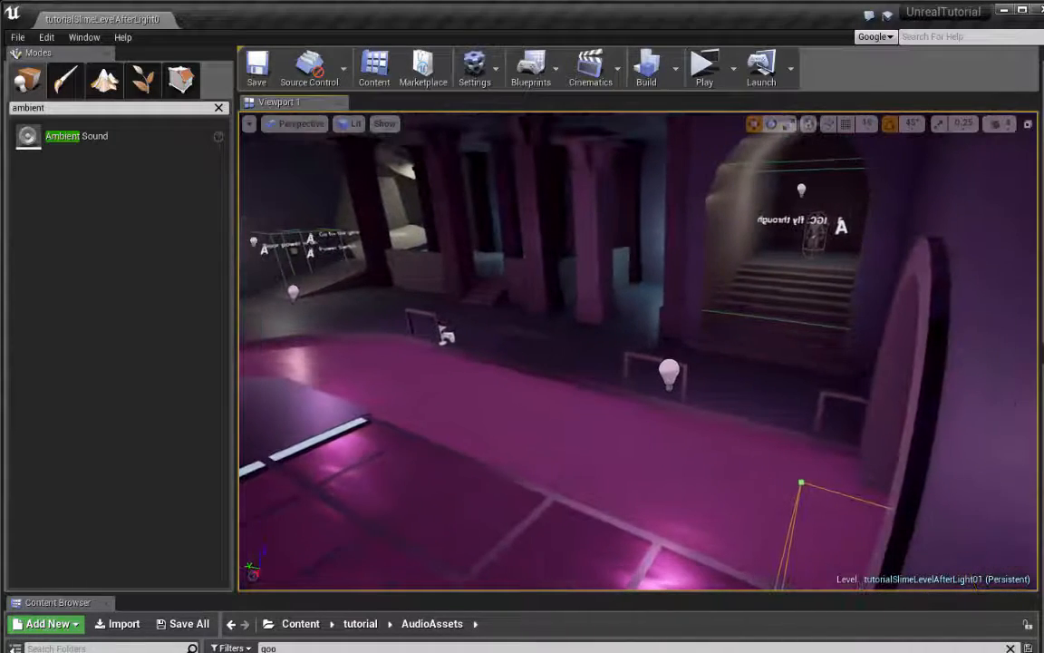
Inspect the light beside the slime channel and the wall sconce light between the columns
left_click(669, 372)
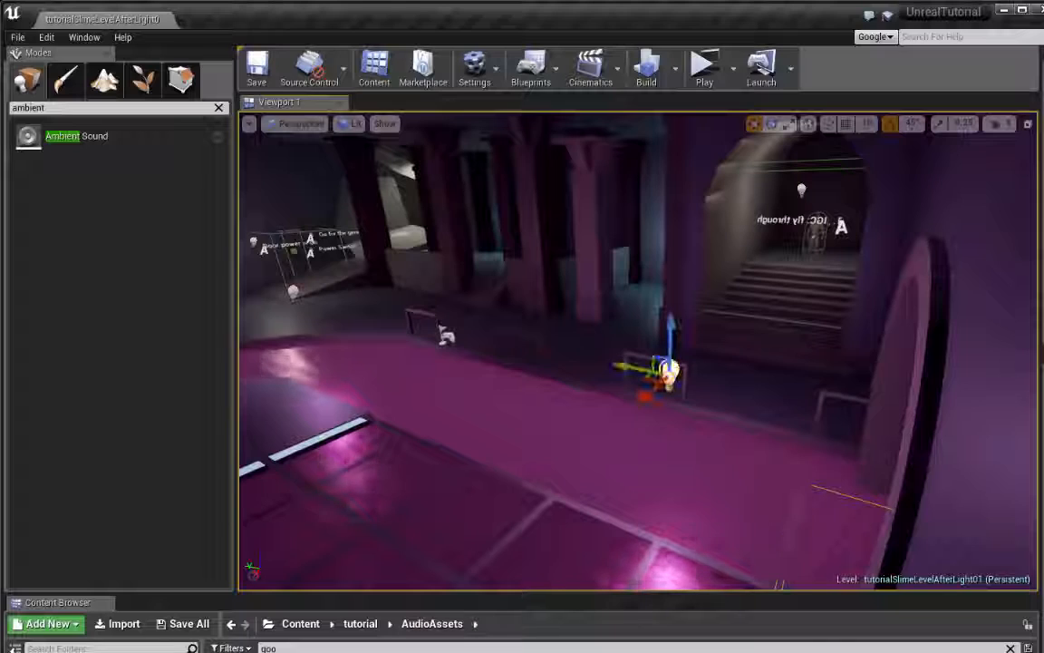
right_click_drag(669, 372, 825, 372)
key("w")
key("w")
key("w")
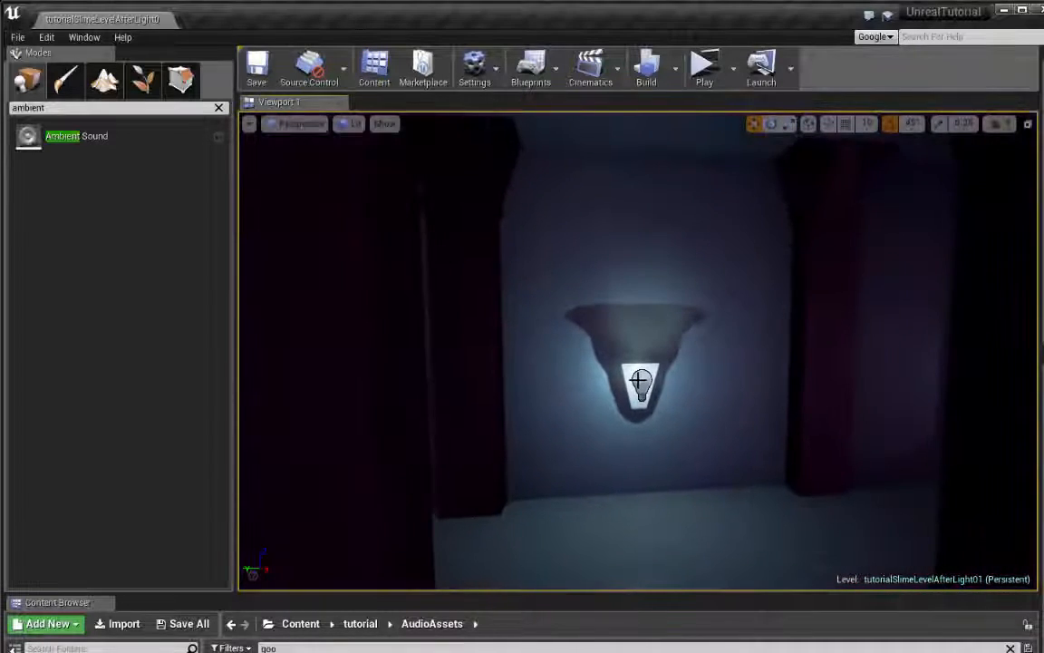
left_click(638, 381)
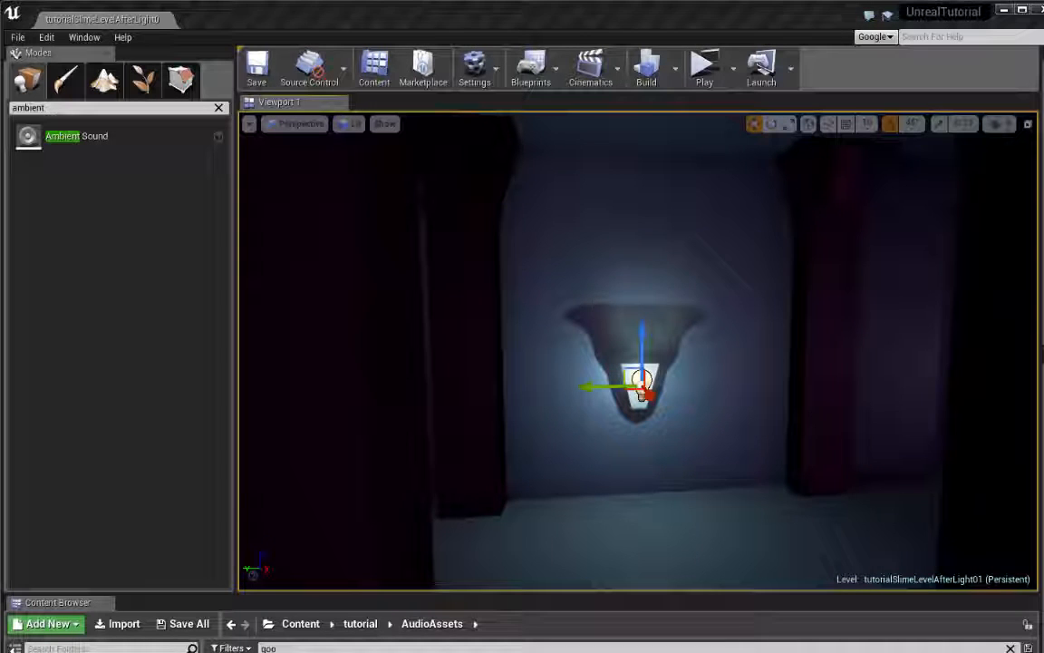
right_click_drag(638, 363, 317, 362)
right_click_drag(544, 362, 841, 345)
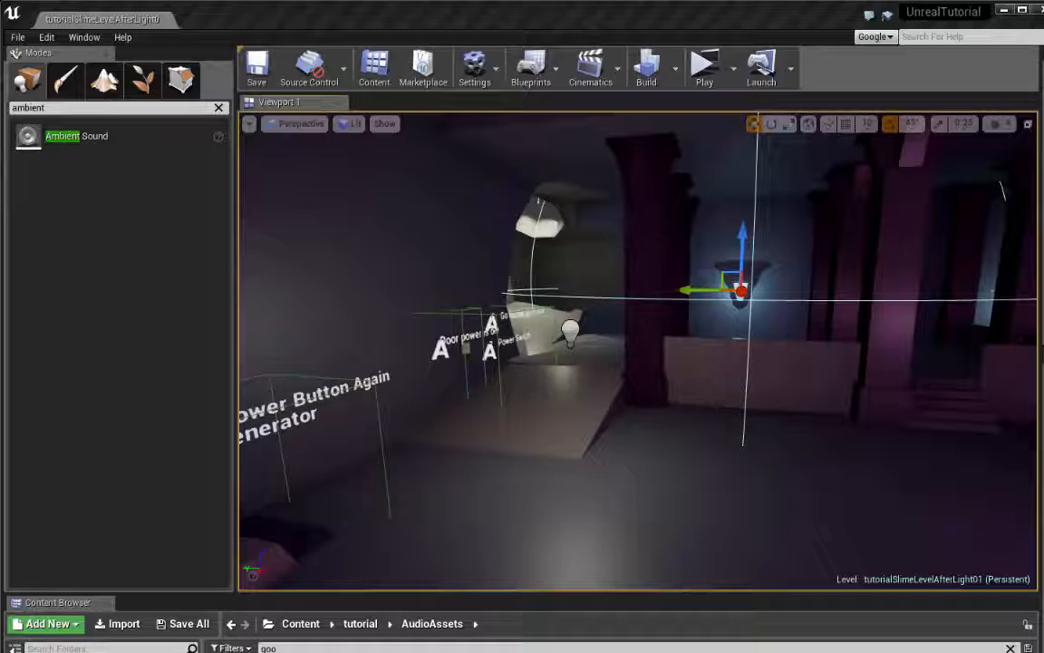
Switch to Photos to examine the GameConceptArt.jpg concept image, and close it
key("alt+Tab")
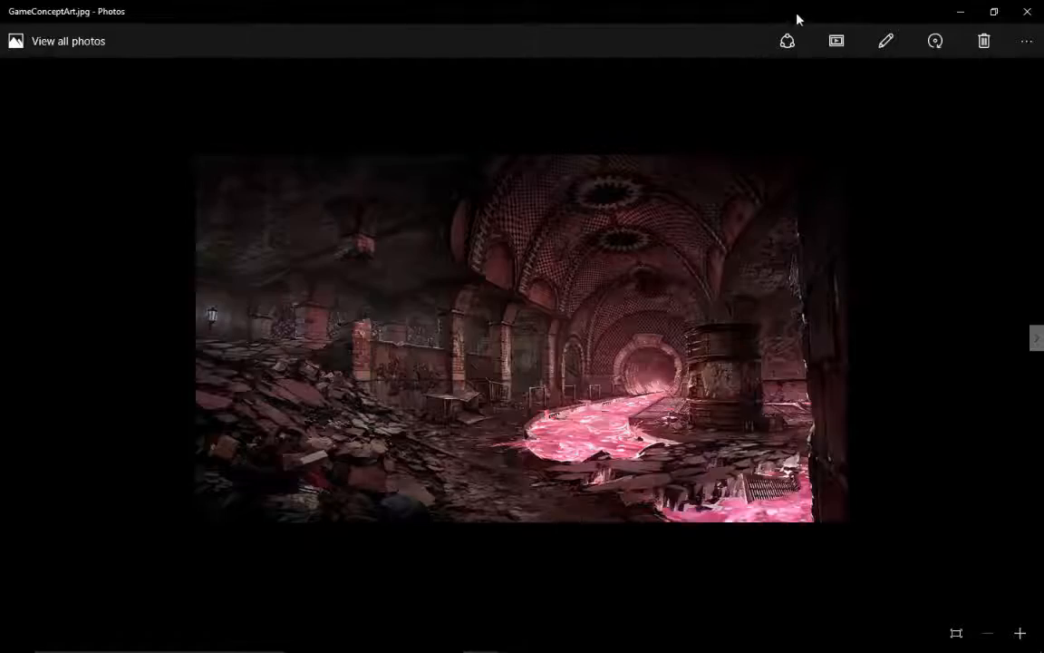
left_click(1027, 11)
Place an Ambient Sound actor in the level and position it above the slime channel near the round tunnel entrance
right_click_drag(639, 352, 716, 360)
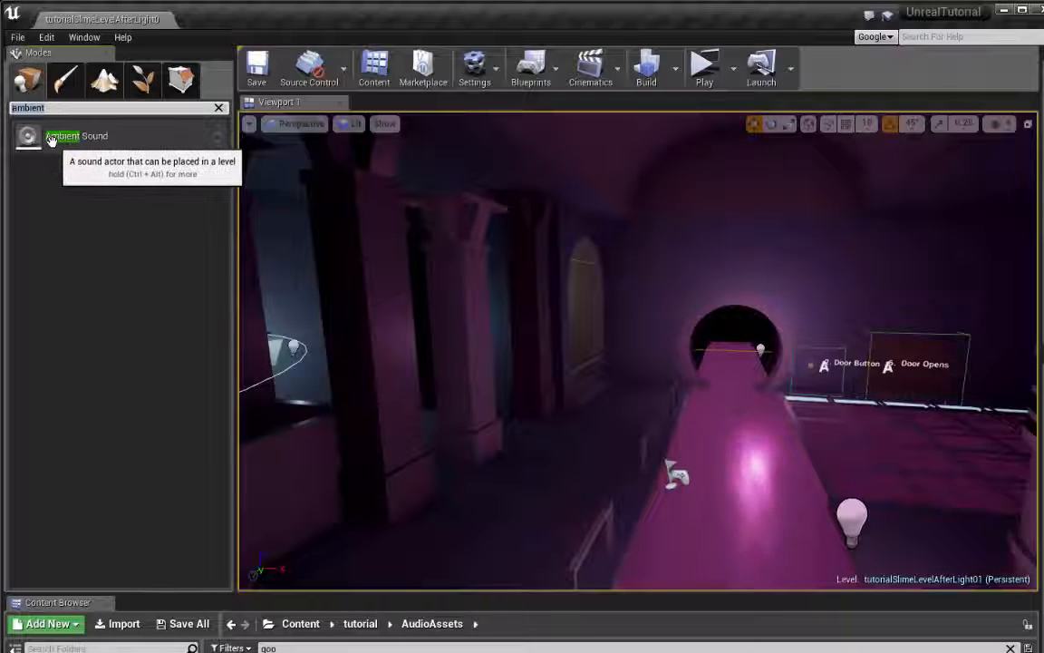
left_click_drag(50, 139, 736, 395)
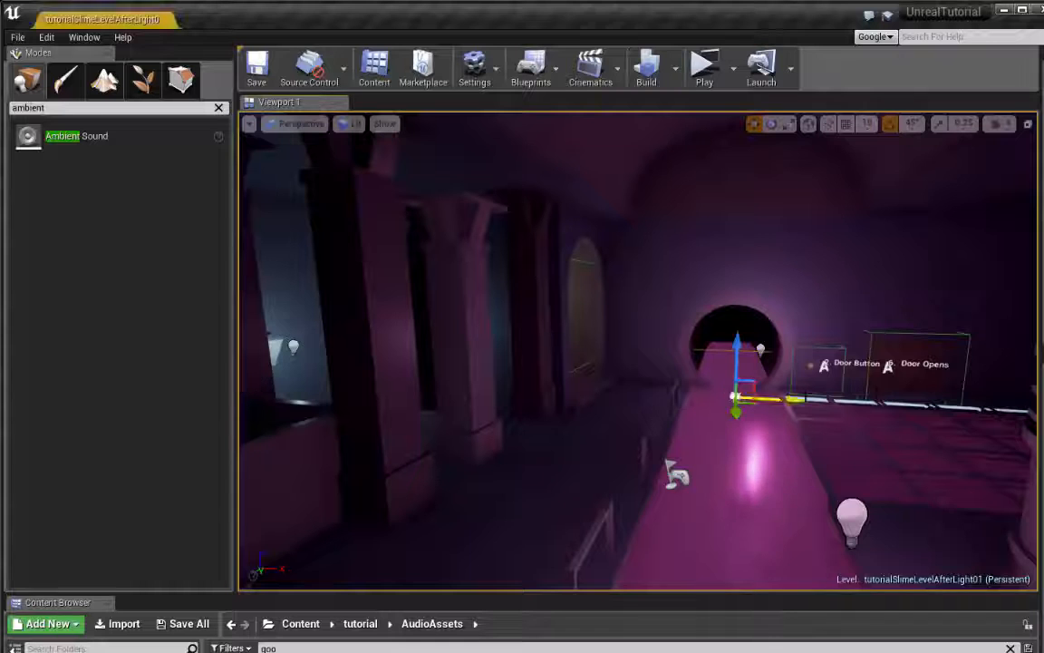
right_click_drag(776, 372, 662, 372)
left_click_drag(776, 372, 780, 318)
left_click_drag(748, 381, 693, 393)
right_click_drag(693, 386, 662, 385)
left_click_drag(692, 337, 692, 310)
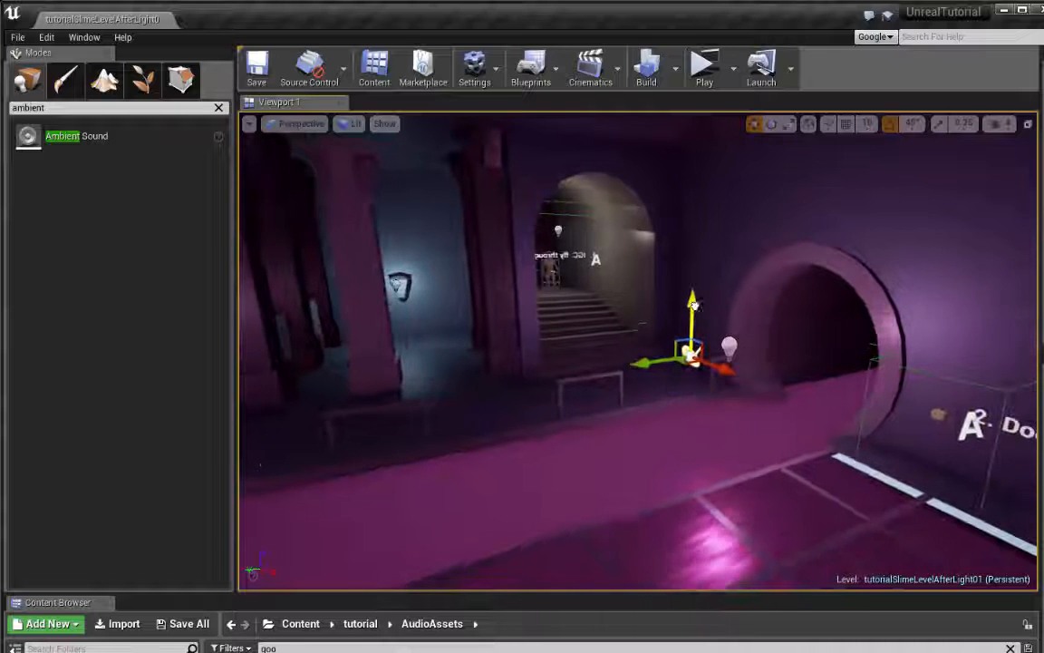
right_click_drag(692, 310, 802, 333)
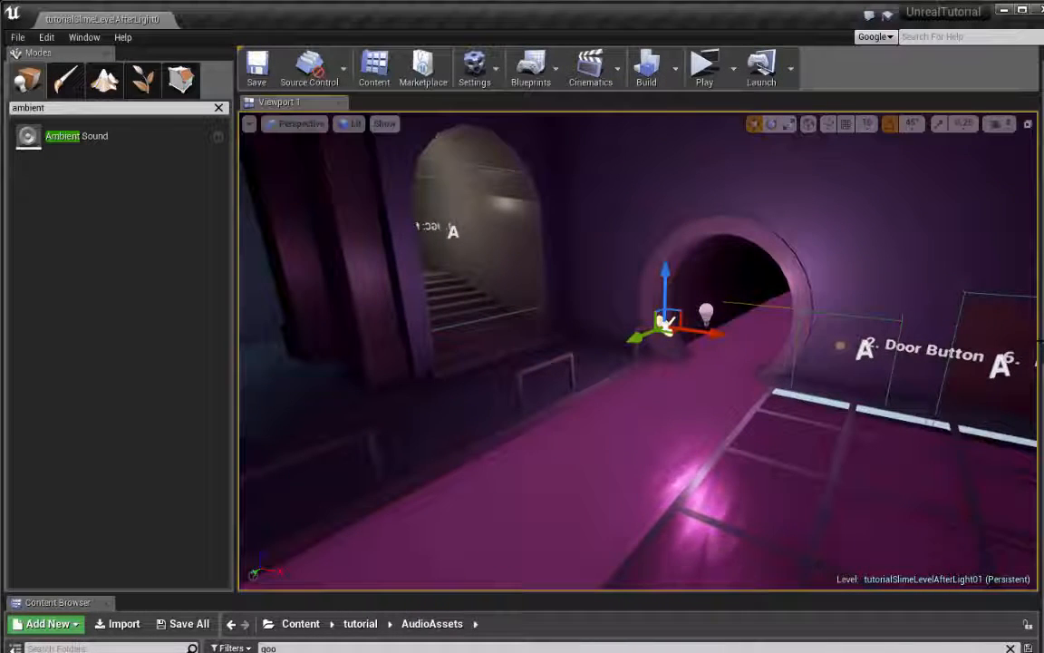
Rename the new ambient sound actor to Ambient_BackgroundLoop
left_click_drag(1036, 340, 691, 340)
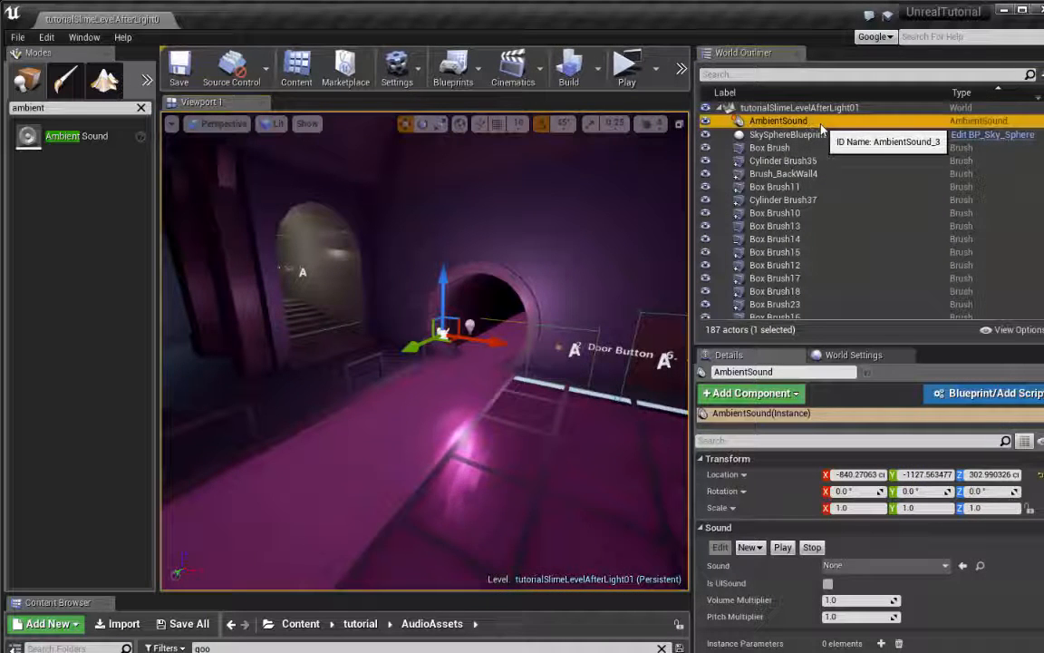
left_click(811, 123)
left_click(820, 123)
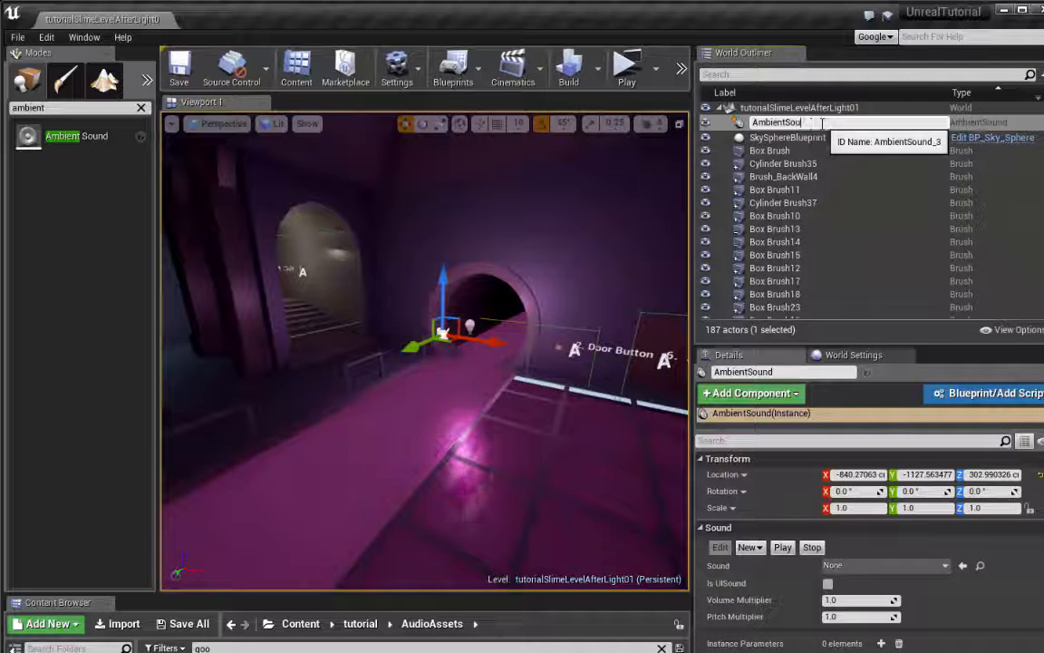
key("BackSpace")
key("BackSpace")
key("BackSpace")
key("BackSpace")
key("BackSpace")
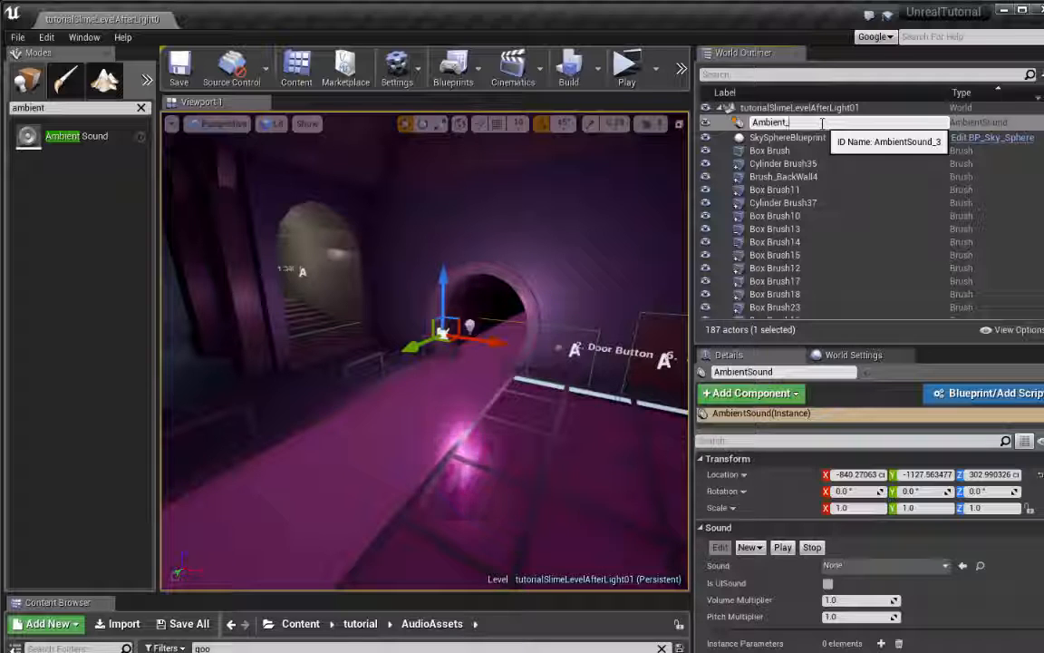
type("_Back")
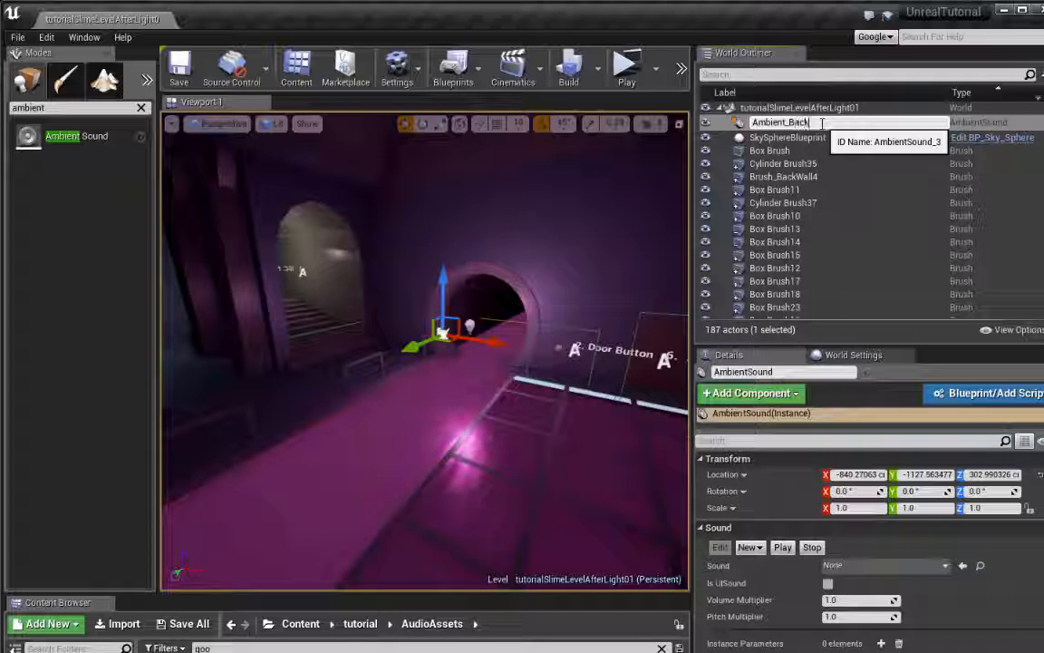
type("groundLoop")
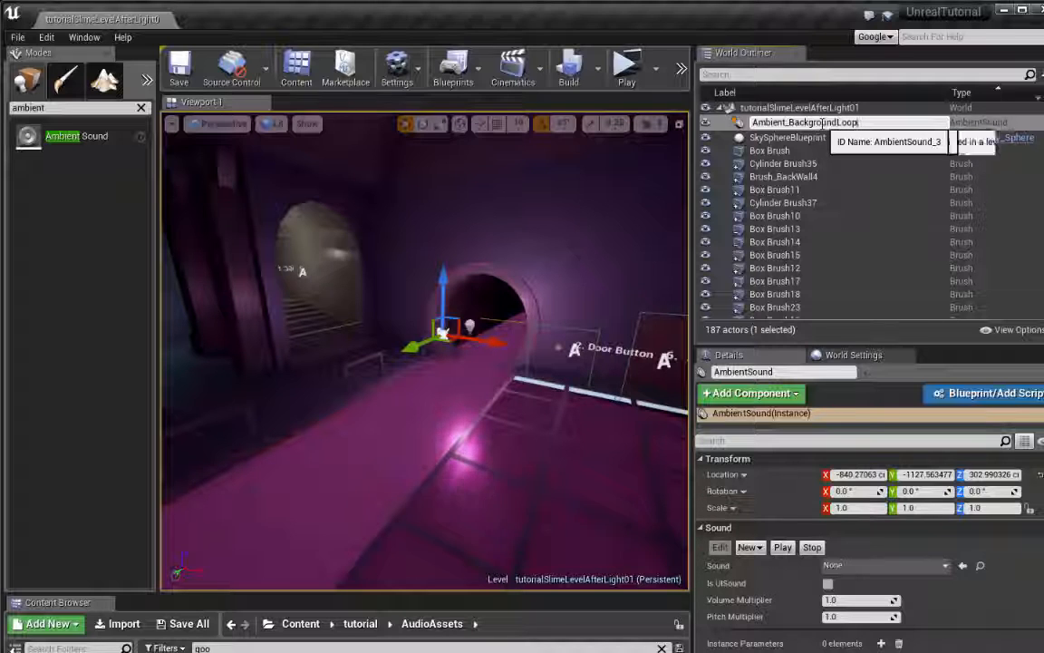
key("Return")
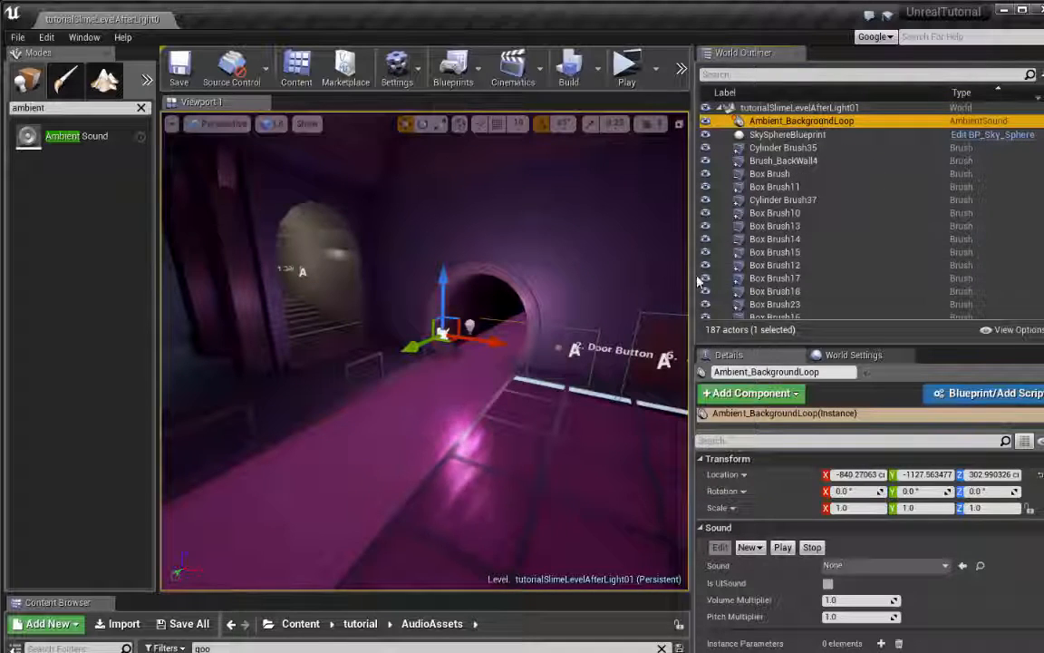
Resize the editor layout to give the selected actor's details more height and less space to the actor list
left_click_drag(699, 277, 841, 289)
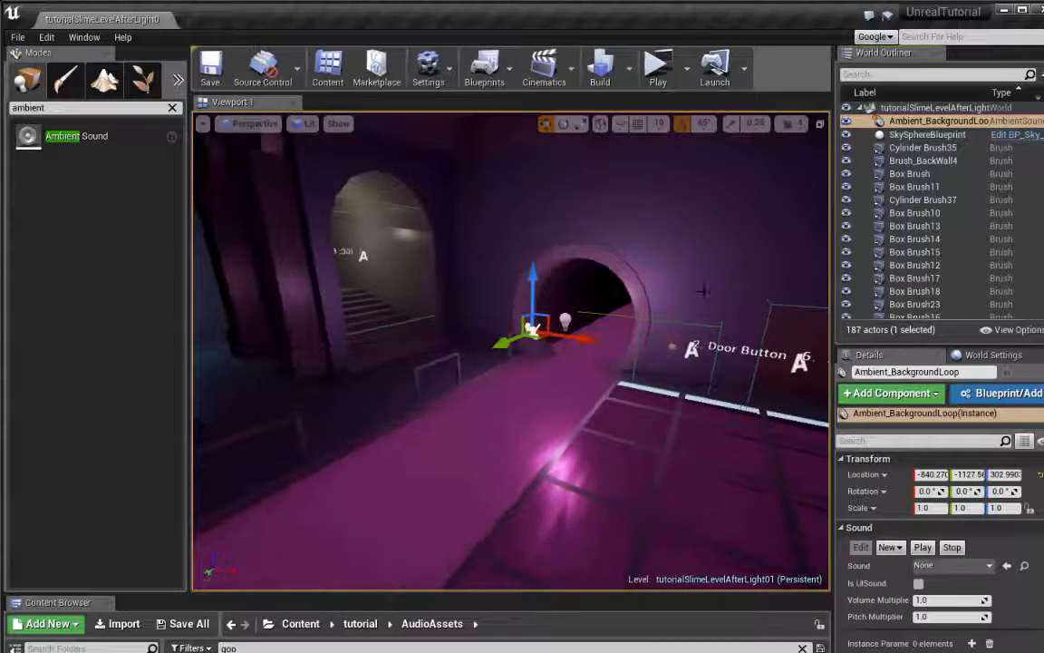
right_click_drag(703, 291, 758, 305)
left_click_drag(829, 392, 714, 386)
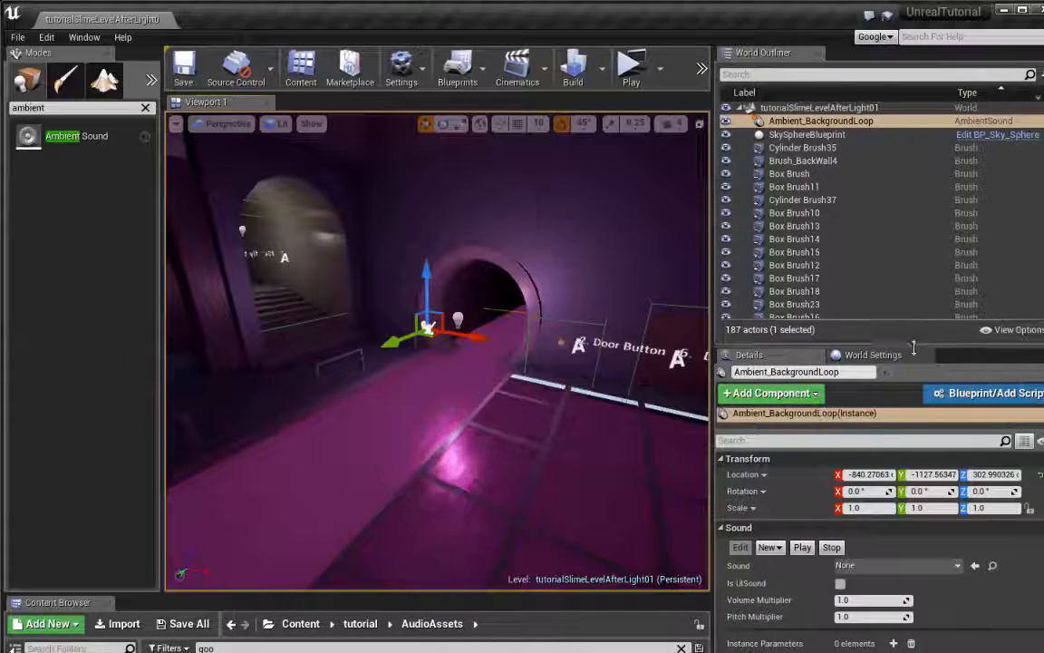
left_click_drag(914, 347, 909, 196)
right_click_drag(580, 290, 546, 255)
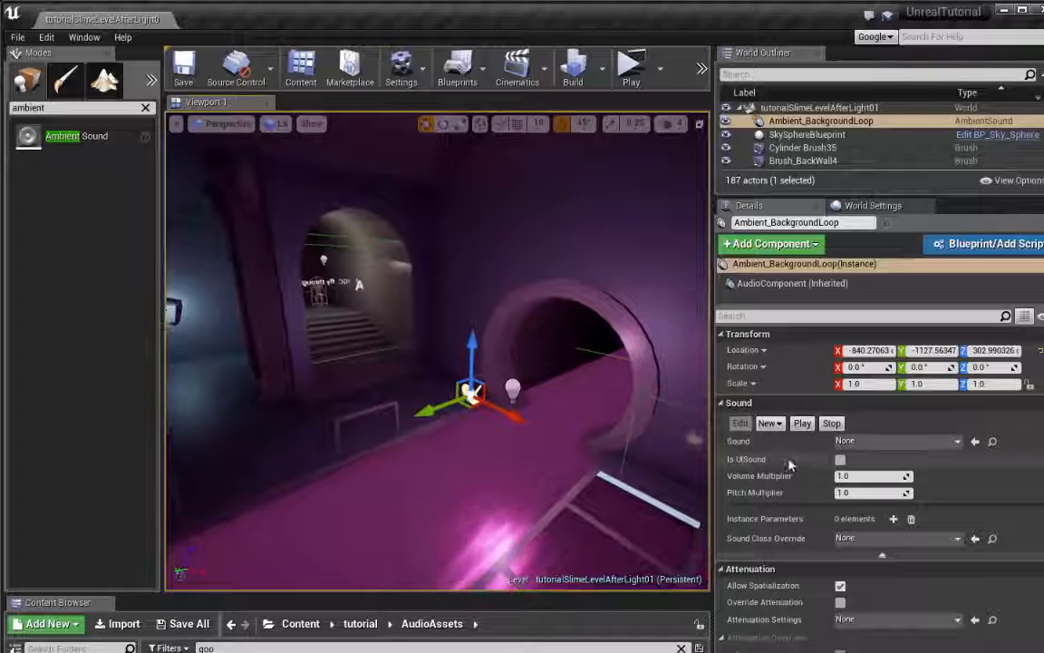
Review the sound, attenuation and modulation settings of Ambient_BackgroundLoop and set its Editor Billboard Scale to about 1.31
scroll(843, 508, "down", 3)
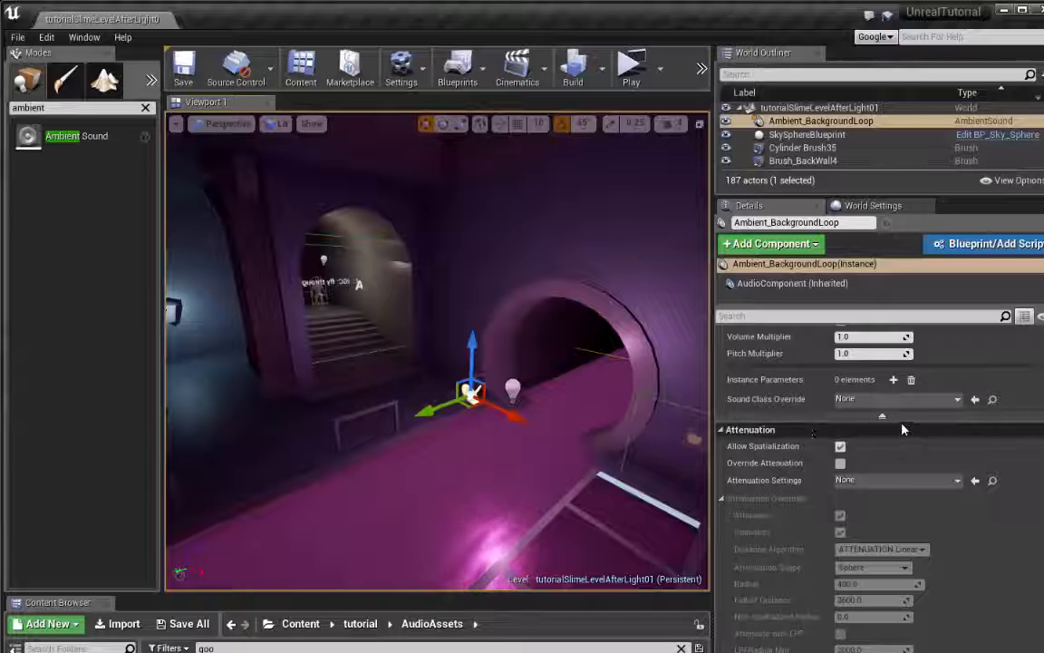
scroll(902, 433, "up", 3)
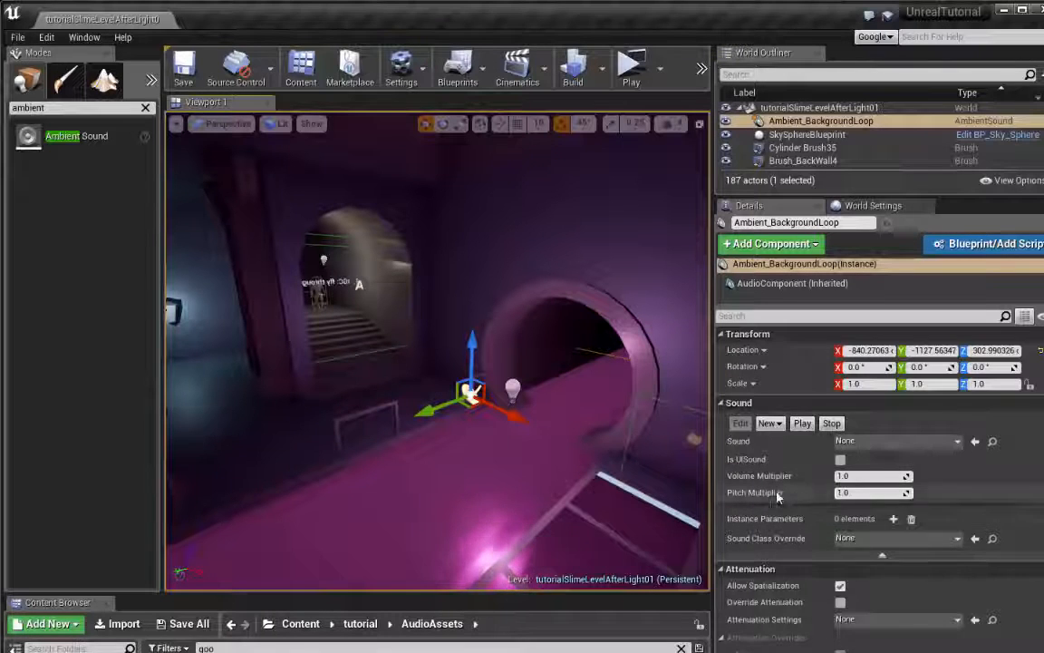
scroll(776, 495, "down", 5)
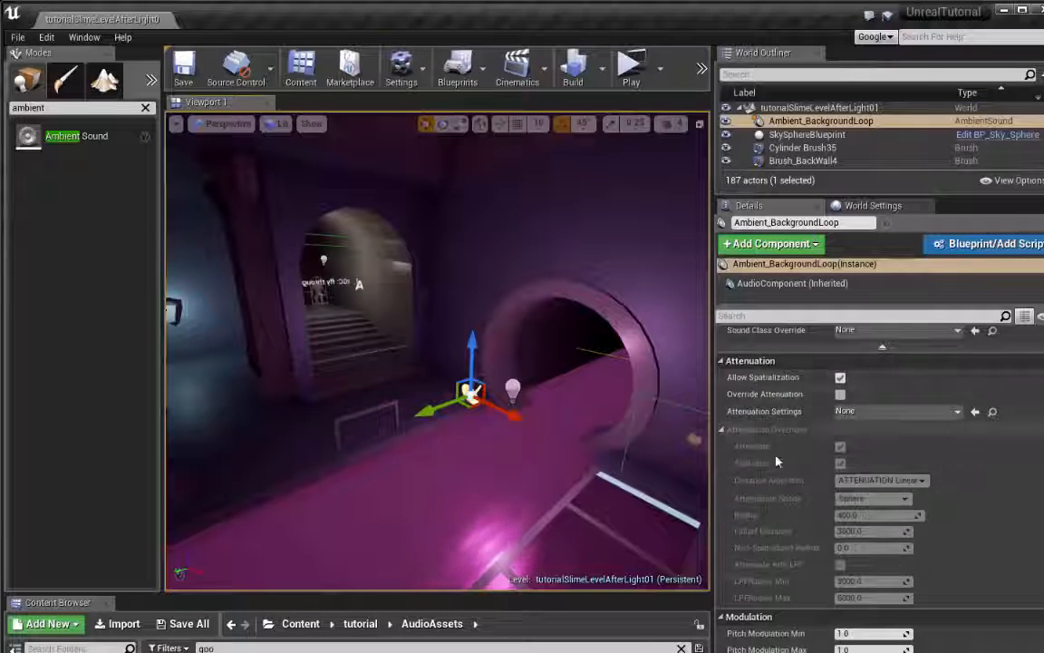
scroll(744, 580, "down", 4)
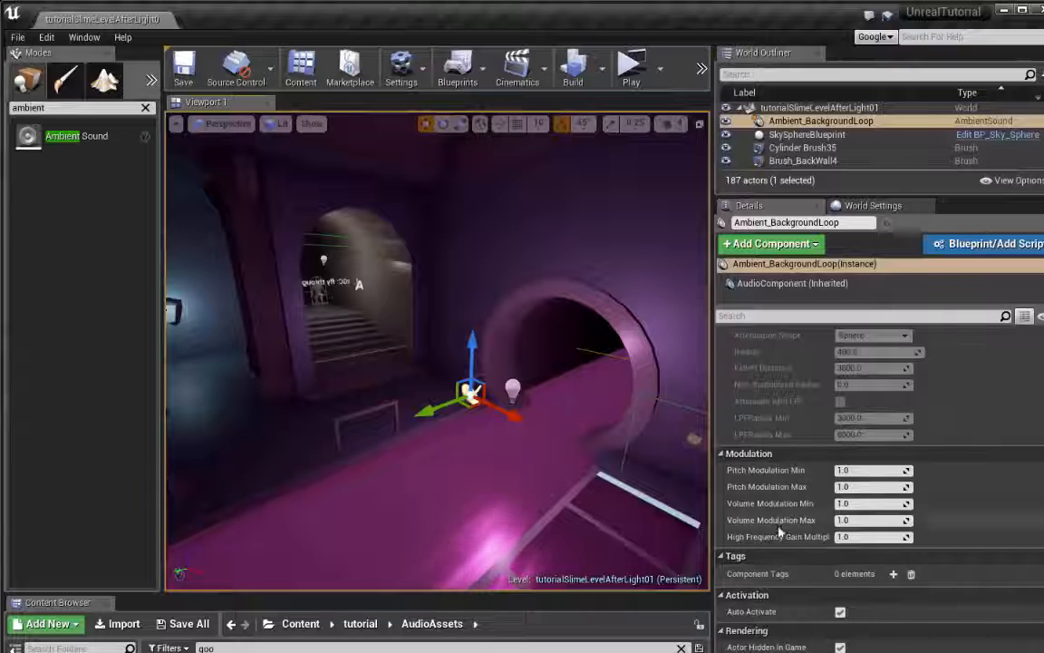
scroll(843, 508, "down", 3)
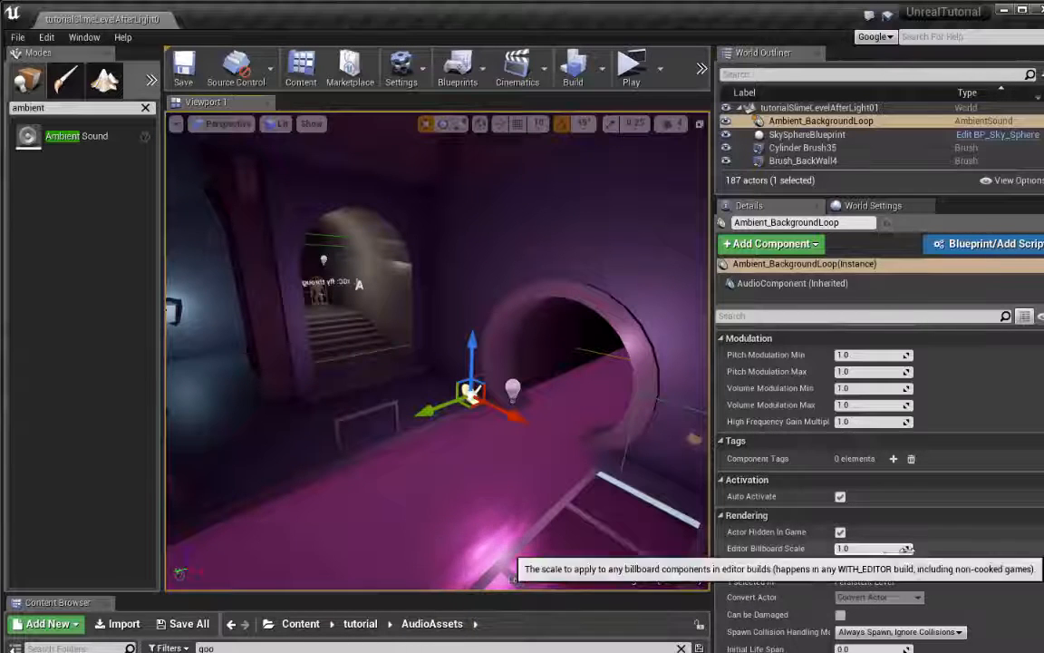
mouse_move(906, 548)
left_mouse_down()
mouse_move(952, 549)
mouse_move(906, 549)
left_mouse_up()
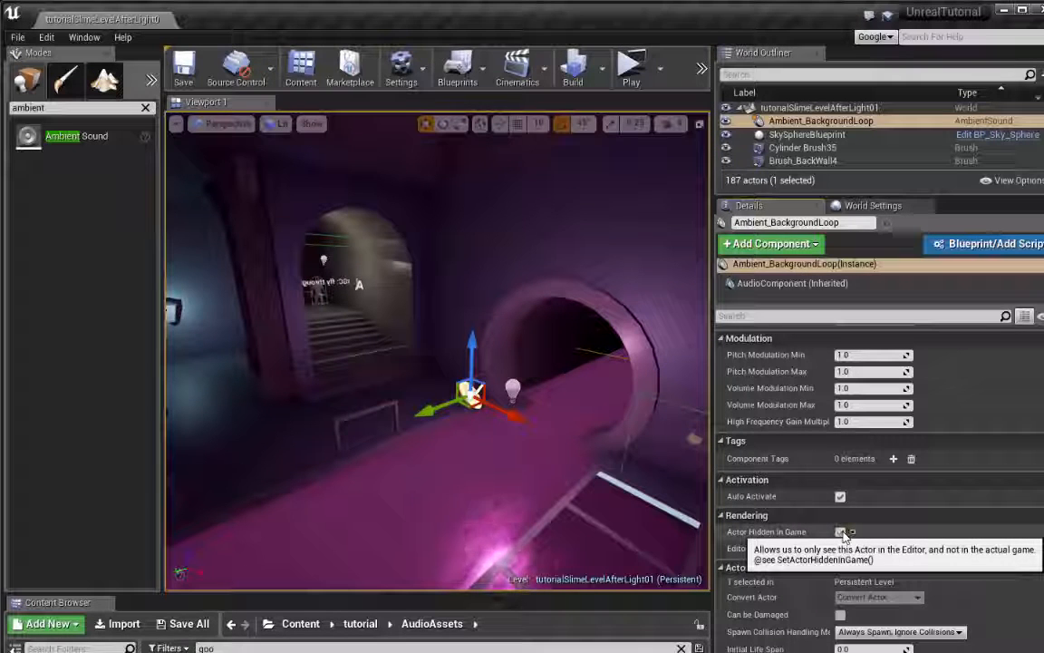
right_click_drag(508, 397, 528, 419)
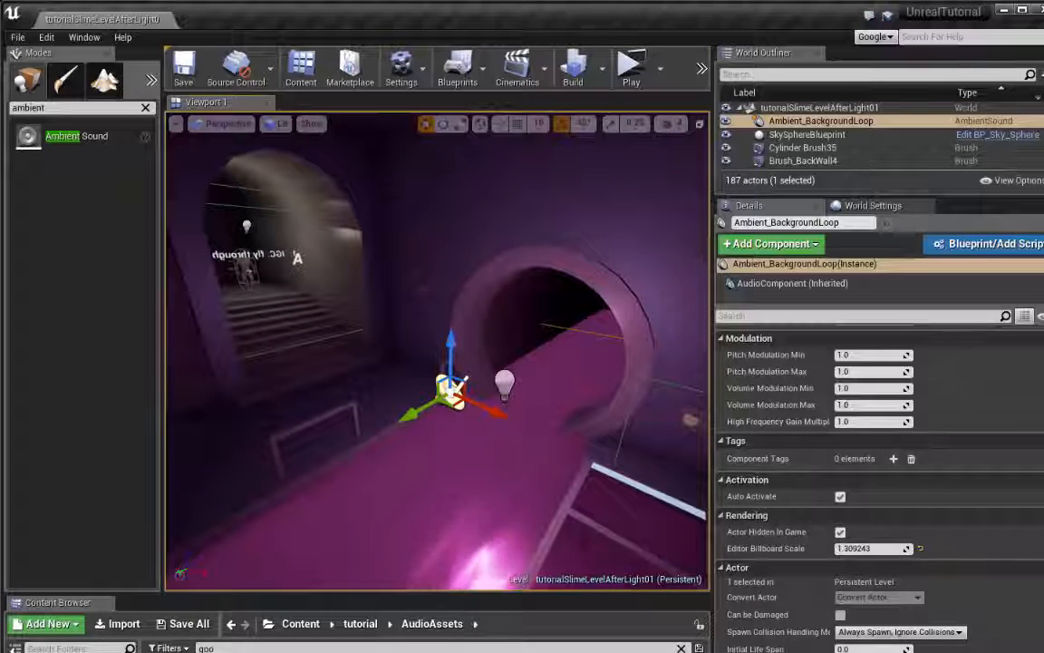
Enlarge the asset browser and list all sounds in the tutorial/AudioAssets folder without the "goo" search filter
left_click_drag(594, 593, 620, 324)
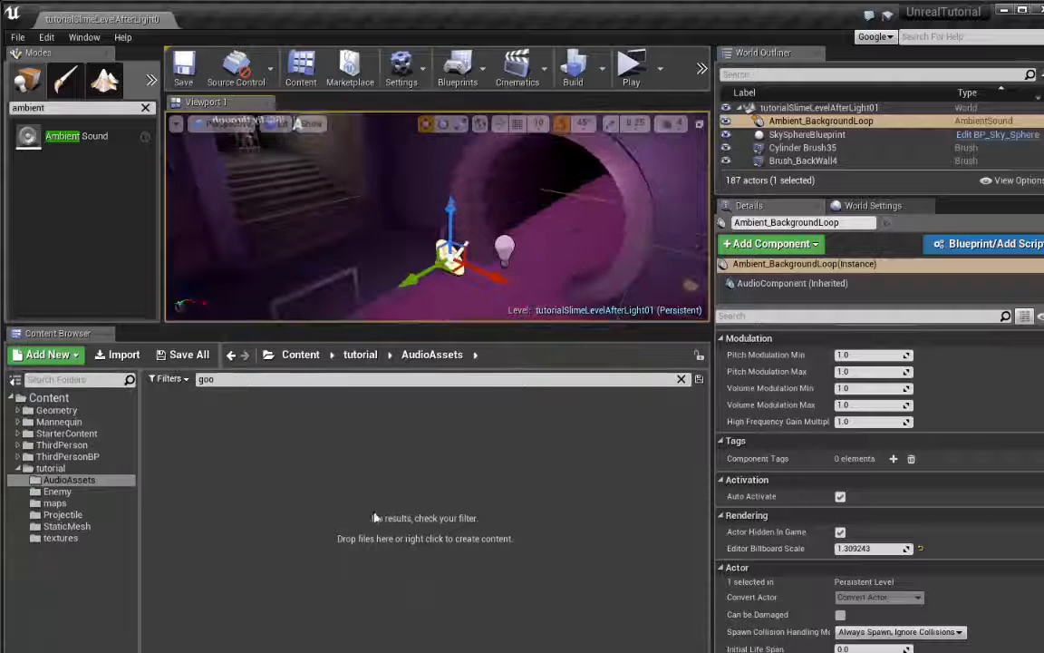
left_click(65, 470)
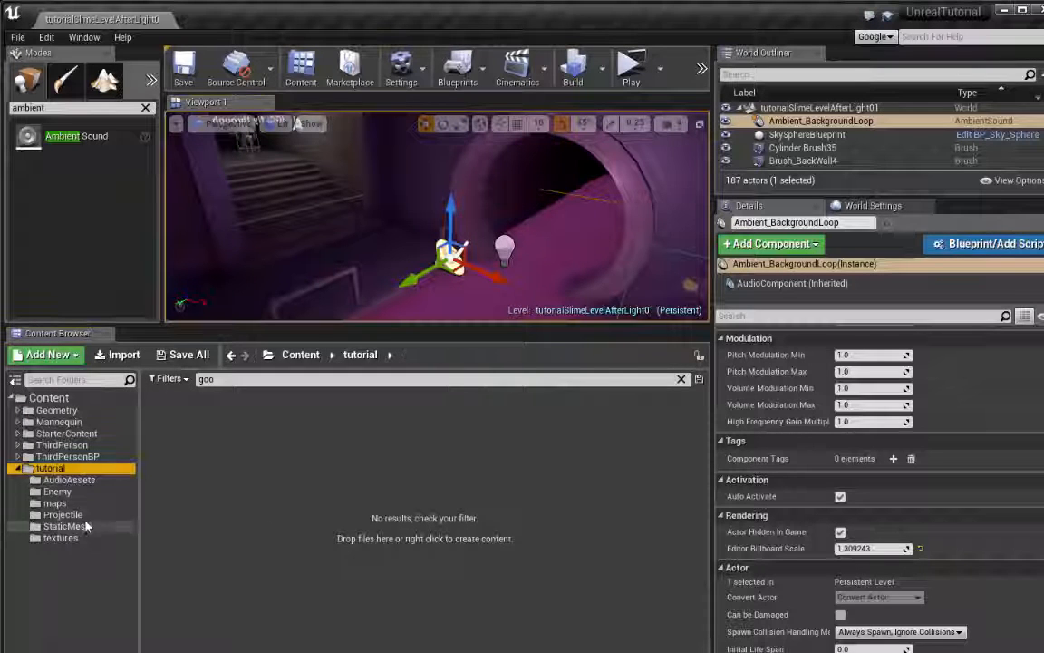
left_click(68, 480)
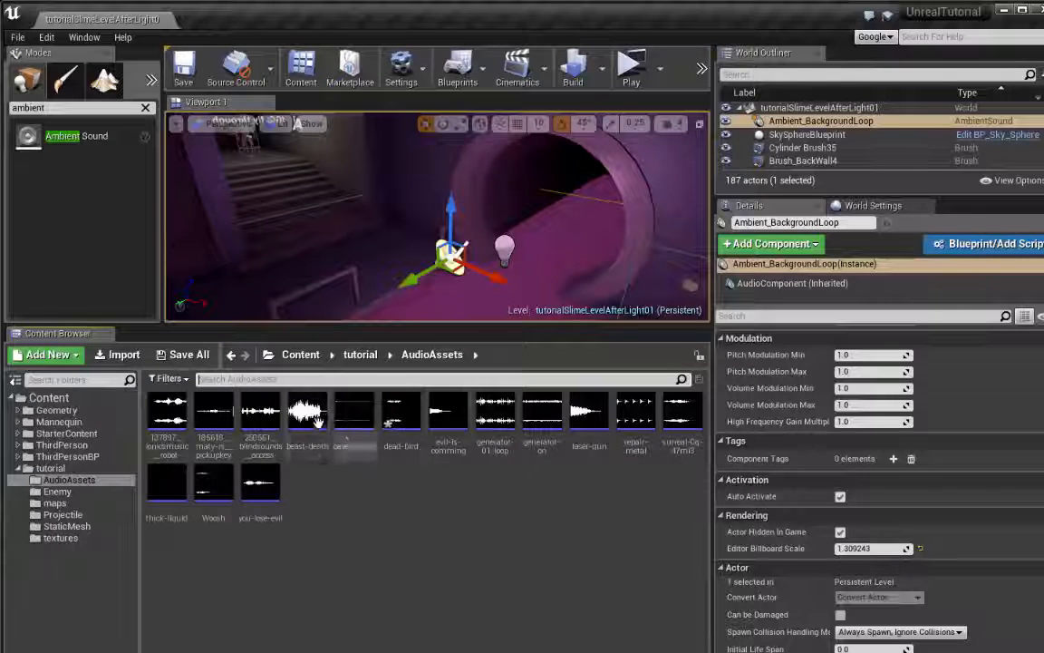
mouse_move(317, 429)
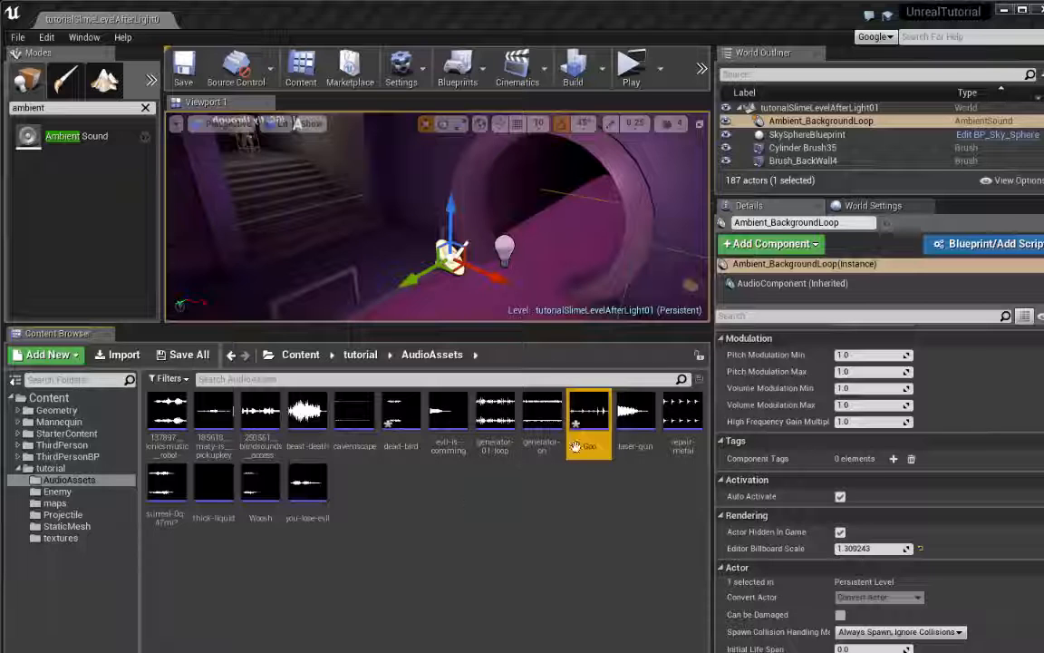
Widen the viewport and adjust the asset browser's height until every sound in AudioAssets fits in view
left_click_drag(629, 324, 642, 463)
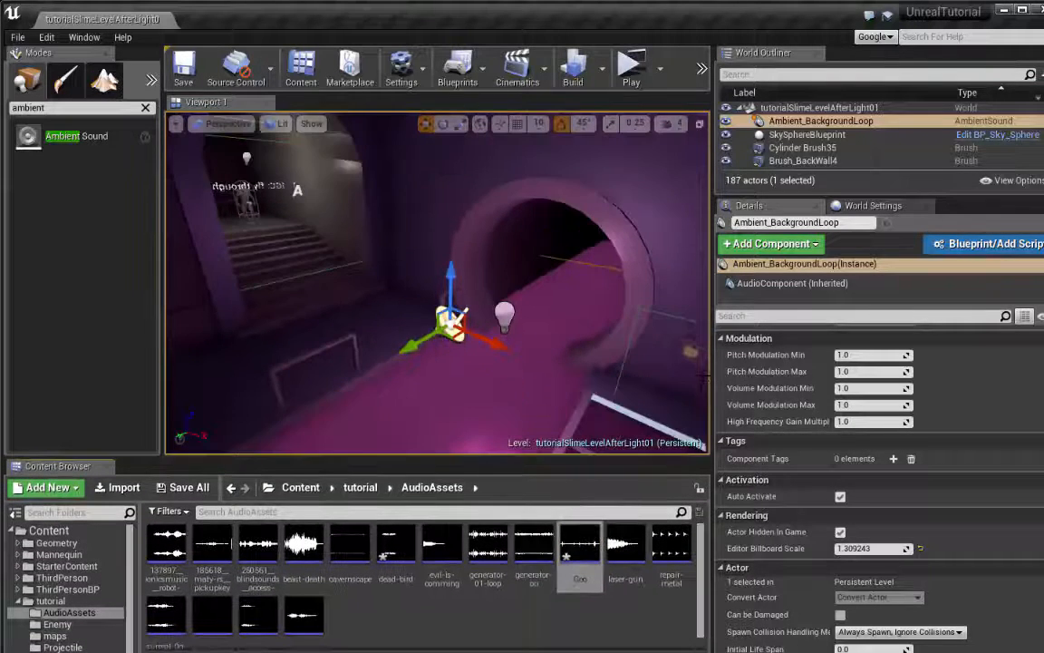
left_click_drag(714, 373, 776, 363)
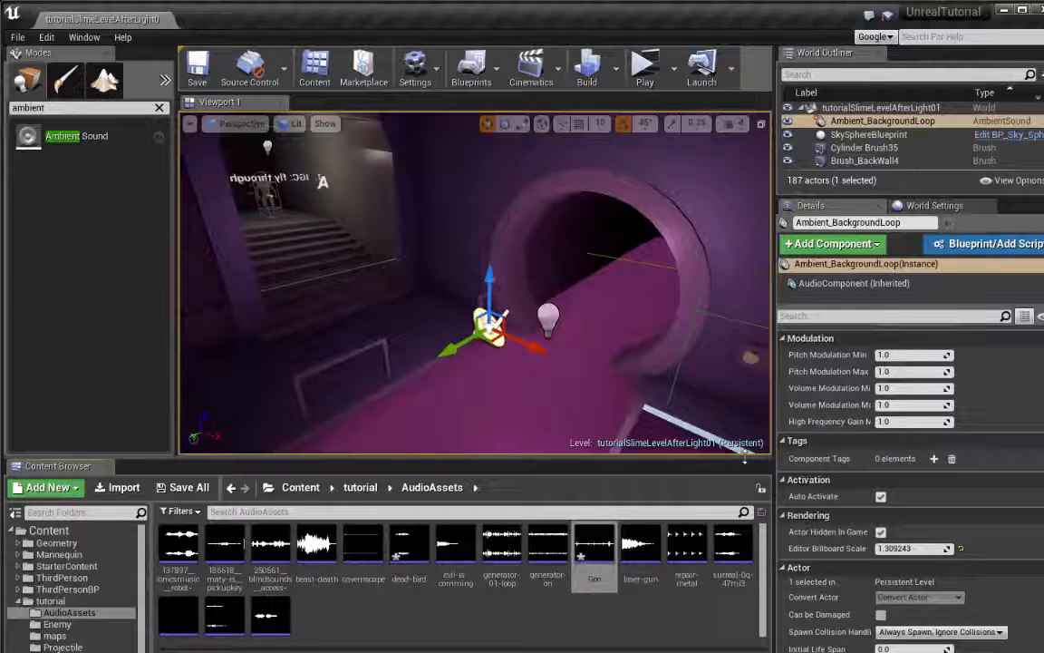
left_click_drag(745, 460, 749, 496)
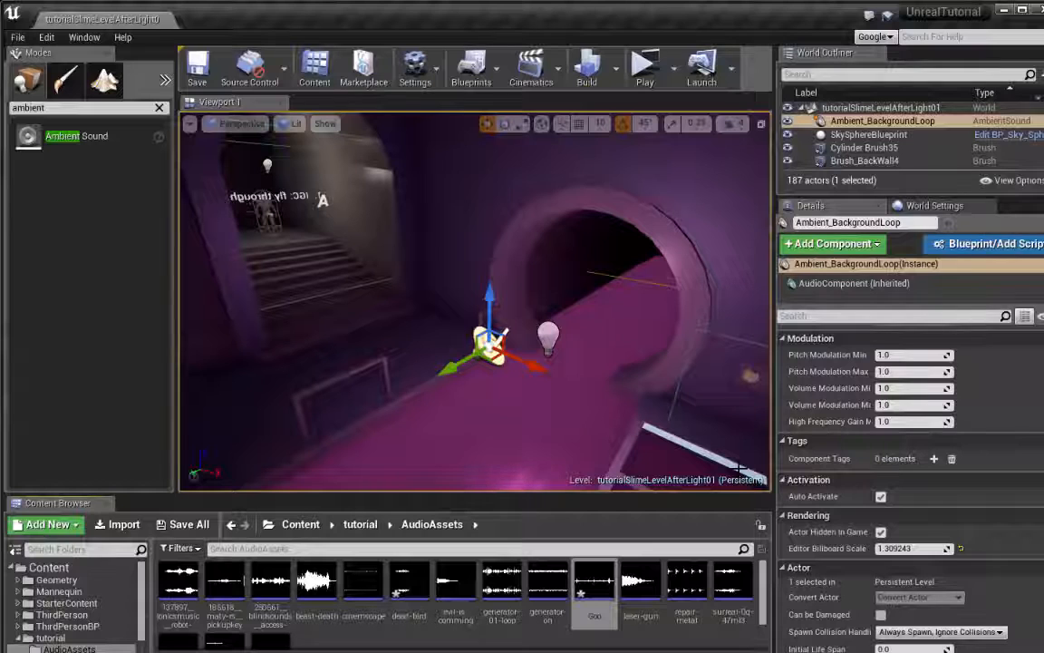
left_click_drag(687, 504, 687, 383)
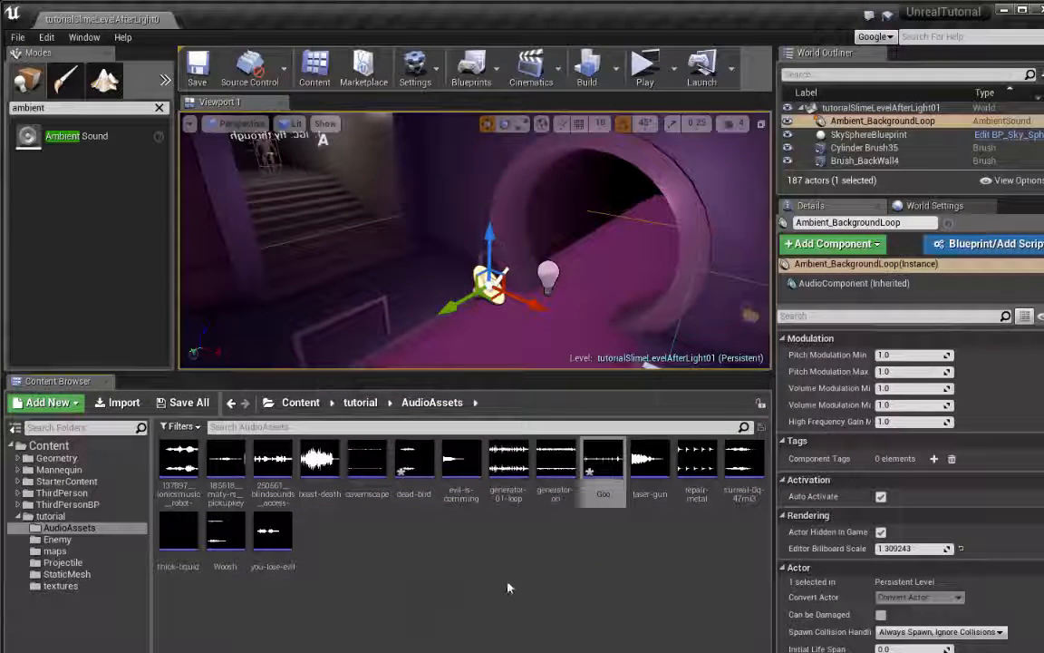
Open the cavernscape sound wave from AudioAssets and dock its editor alongside the level editor
left_click(357, 466)
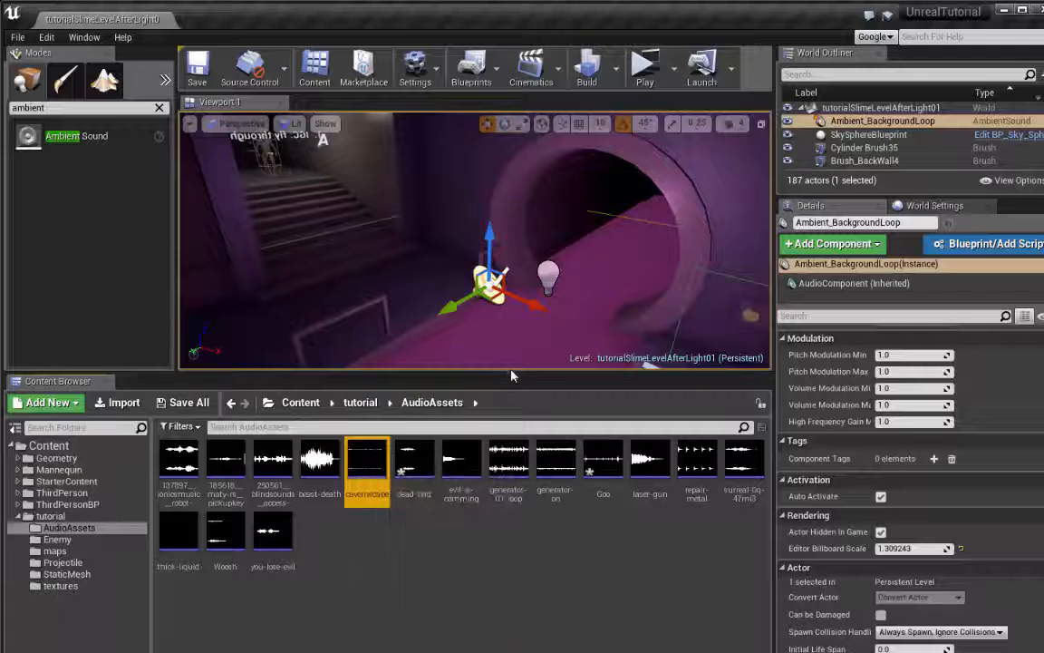
left_click_drag(510, 382, 537, 466)
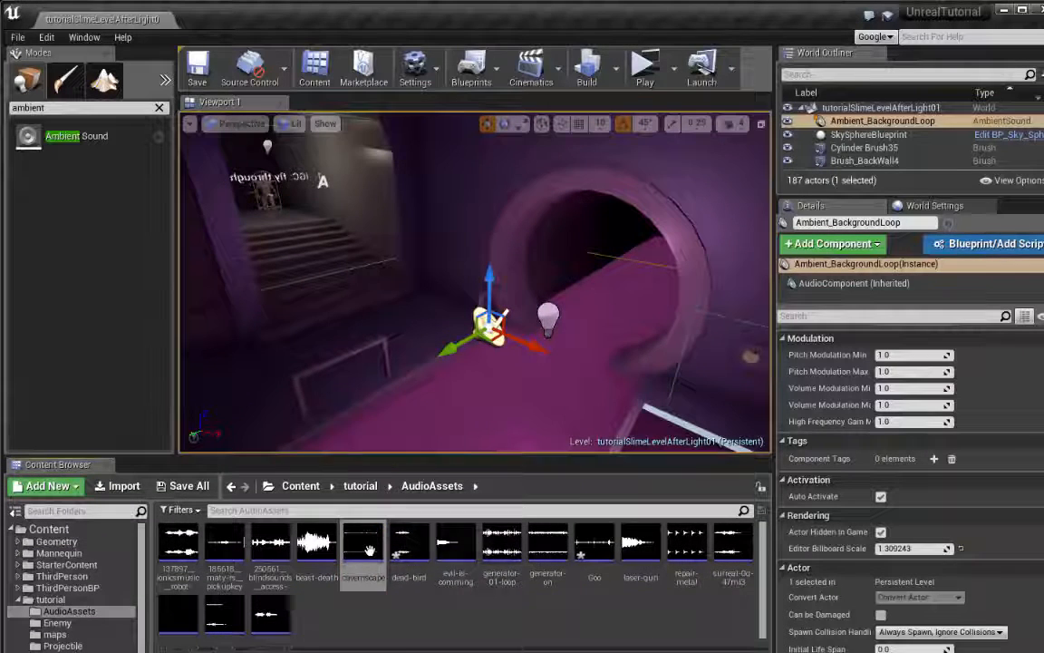
double_click(363, 543)
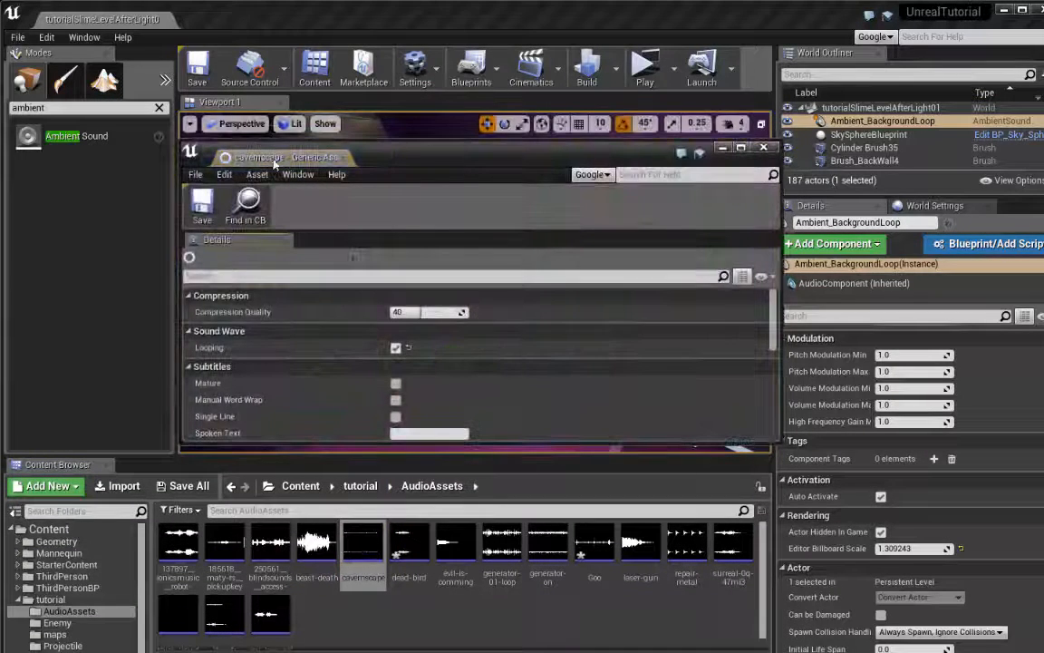
left_click_drag(272, 157, 245, 19)
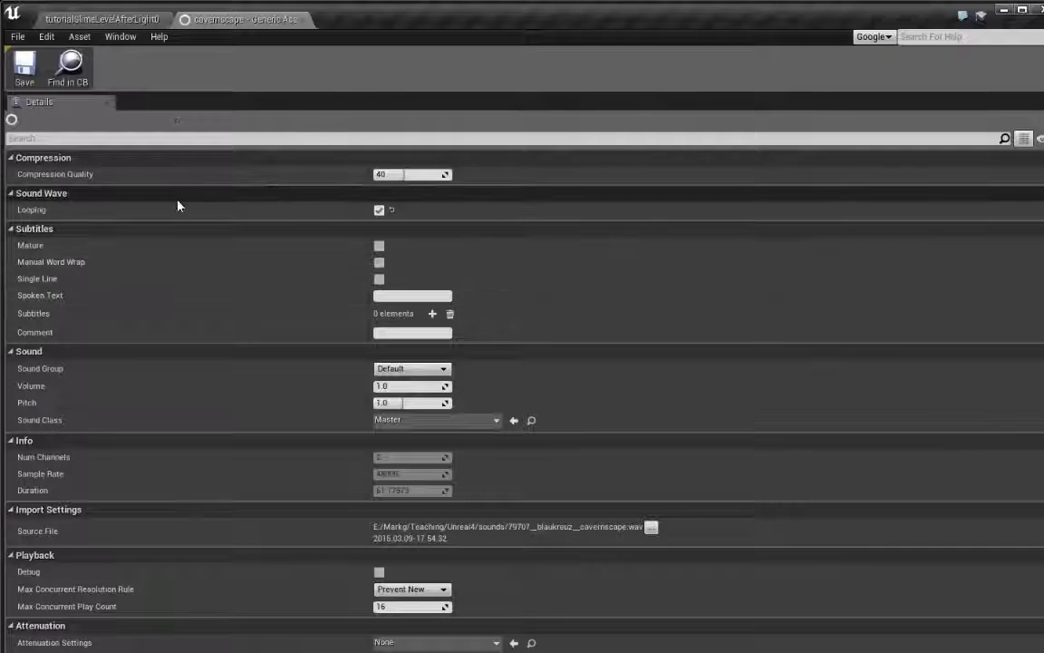
Switch Looping off and back on for the cavernscape sound wave, and save the asset
left_click(378, 212)
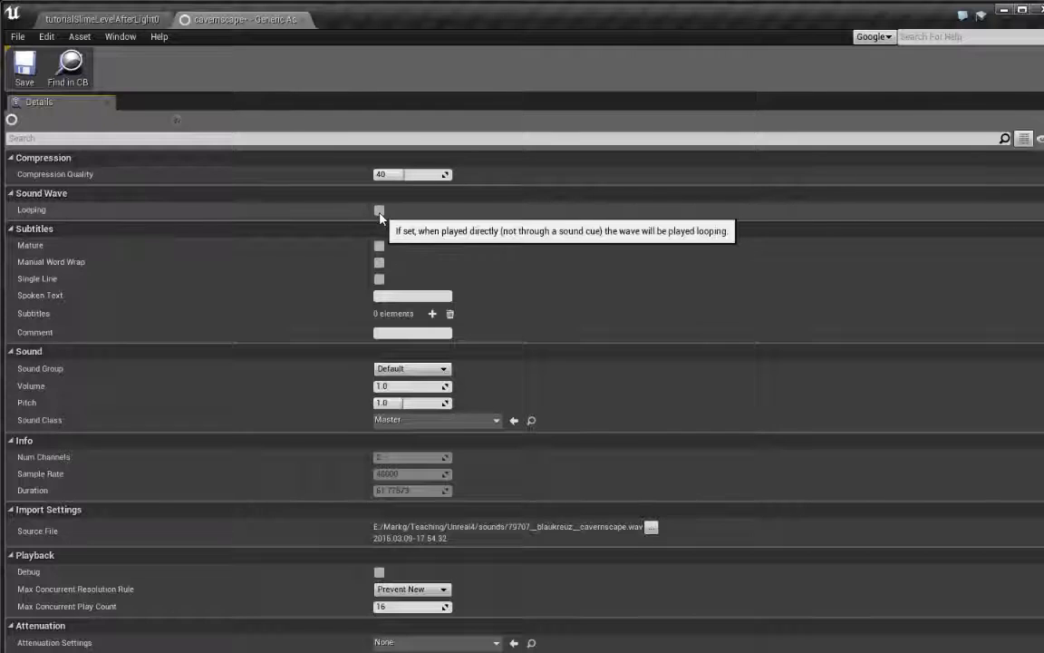
left_click(379, 210)
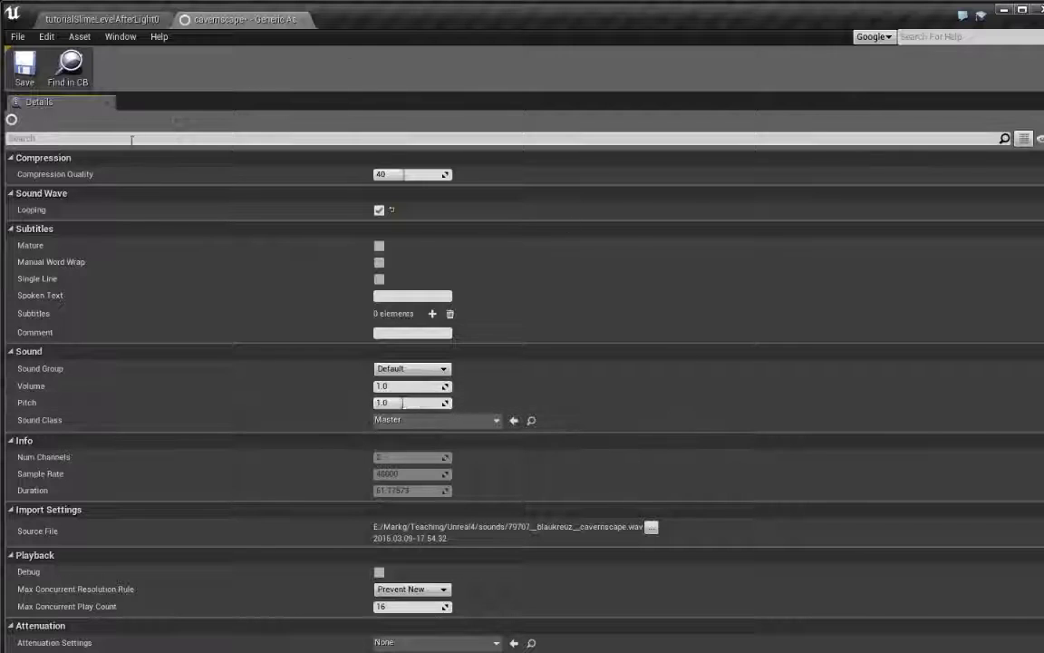
left_click(24, 65)
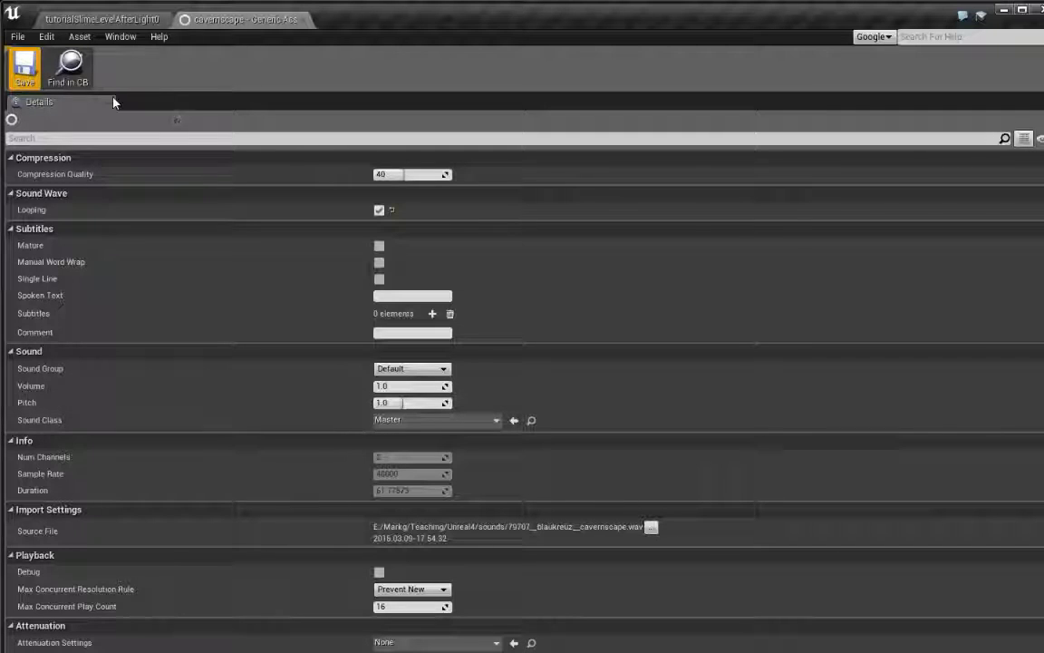
Return to the level and assign the selected cavernscape asset as the Sound of Ambient_BackgroundLoop
left_click(102, 19)
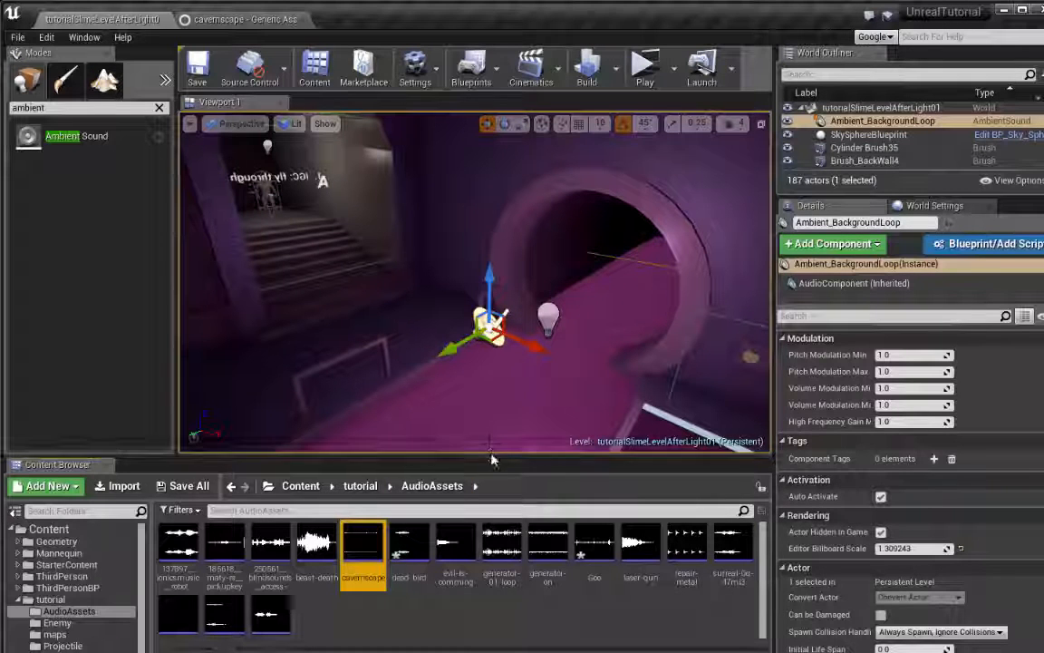
left_click_drag(486, 456, 486, 471)
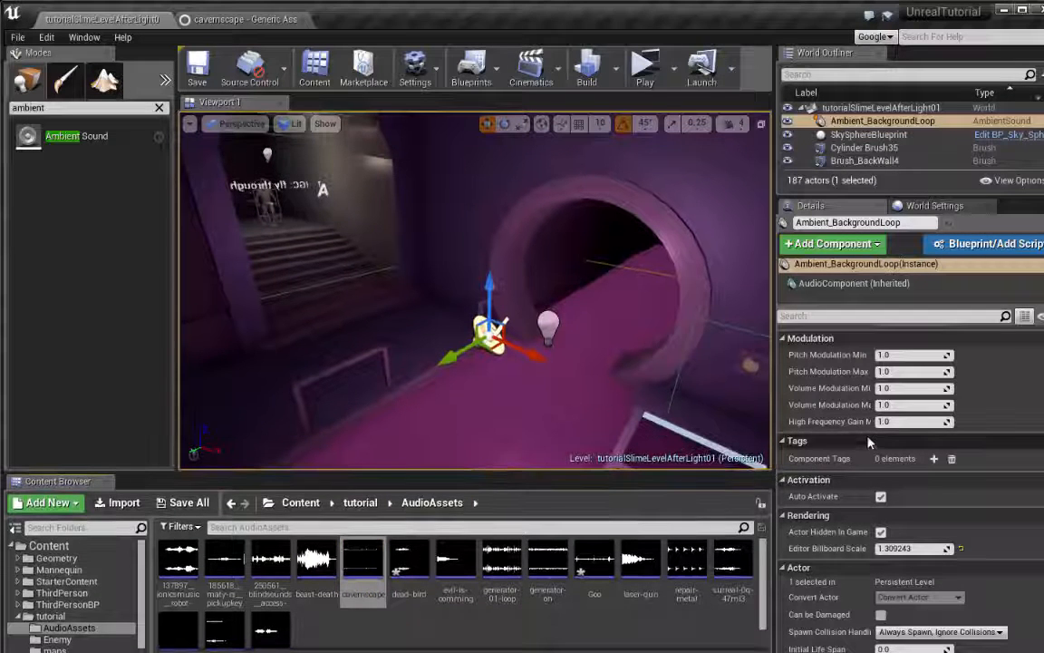
scroll(861, 417, "up", 10)
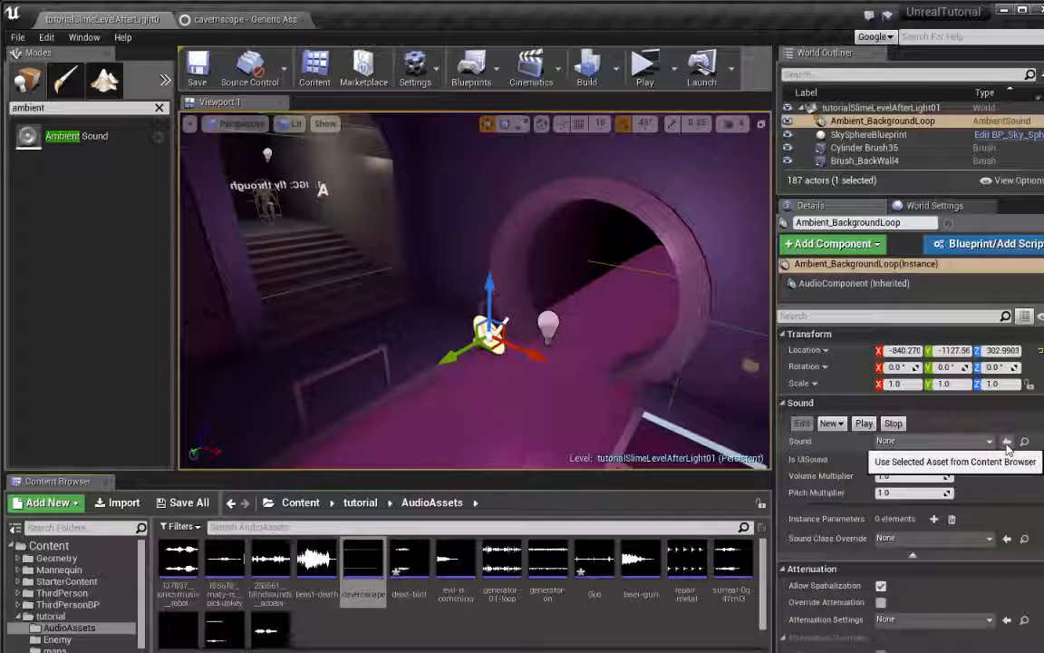
left_click(1006, 441)
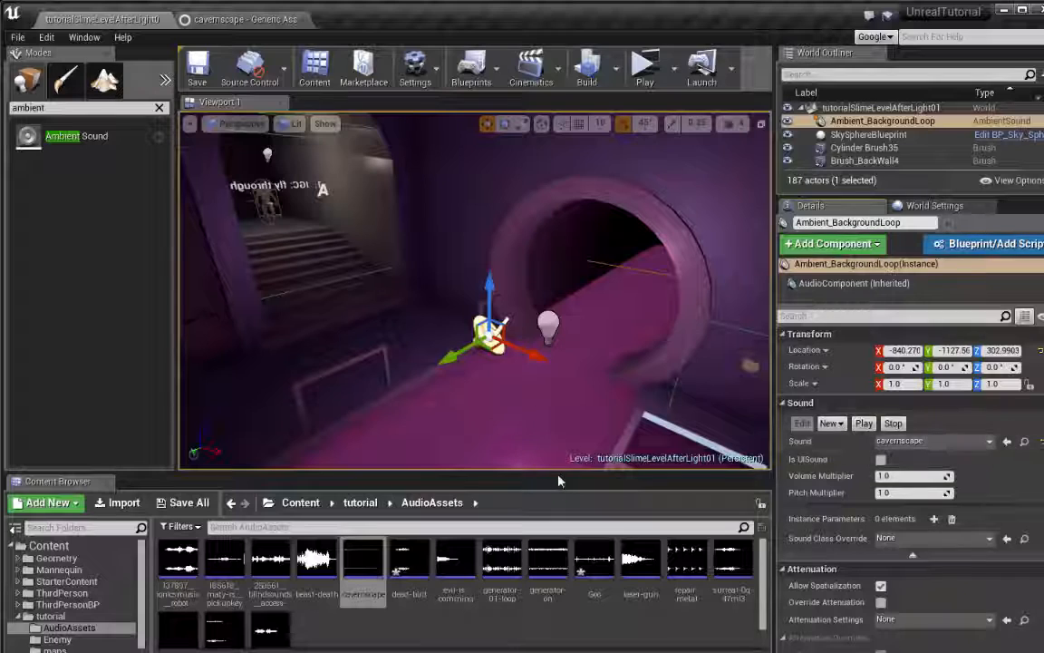
Play the level in a new window, run around the slime room to listen to the background loop, and end the preview
left_click_drag(559, 481, 558, 521)
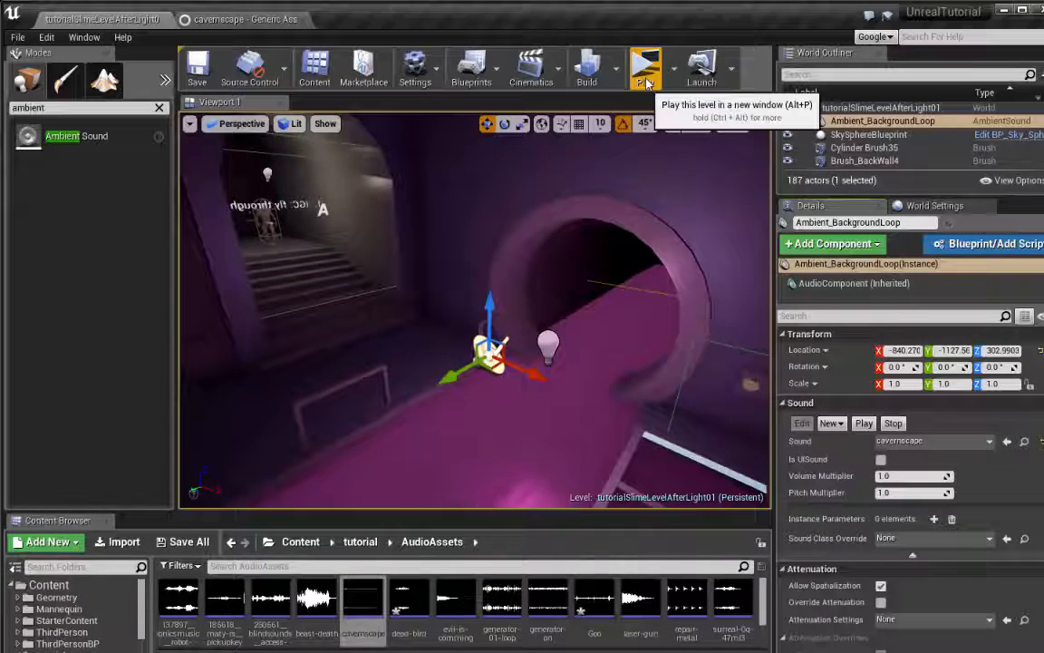
left_click(645, 83)
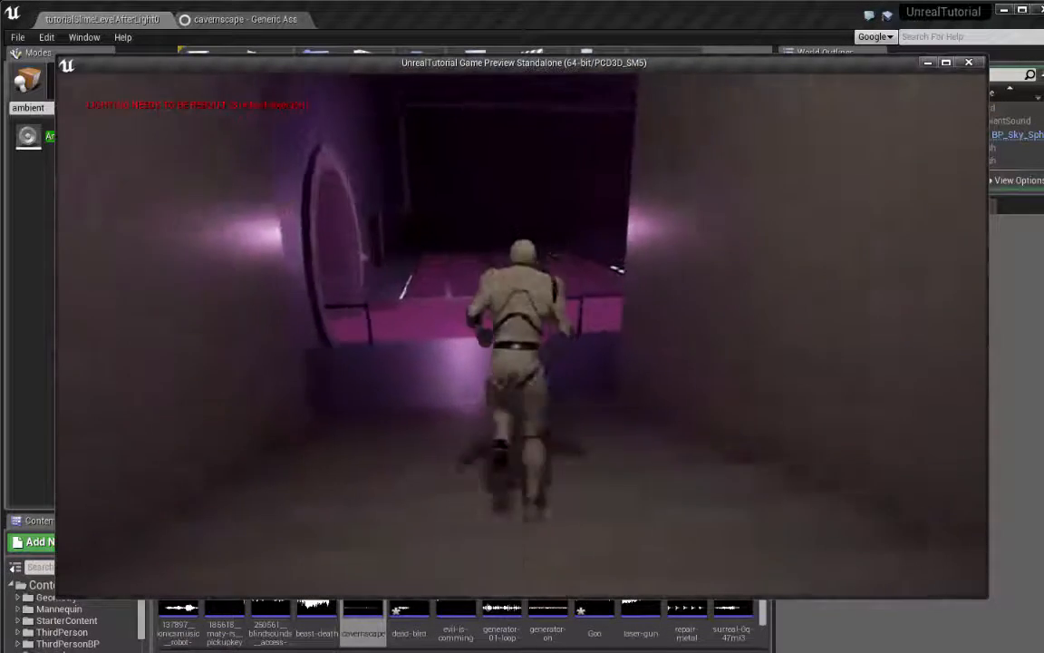
key("w")
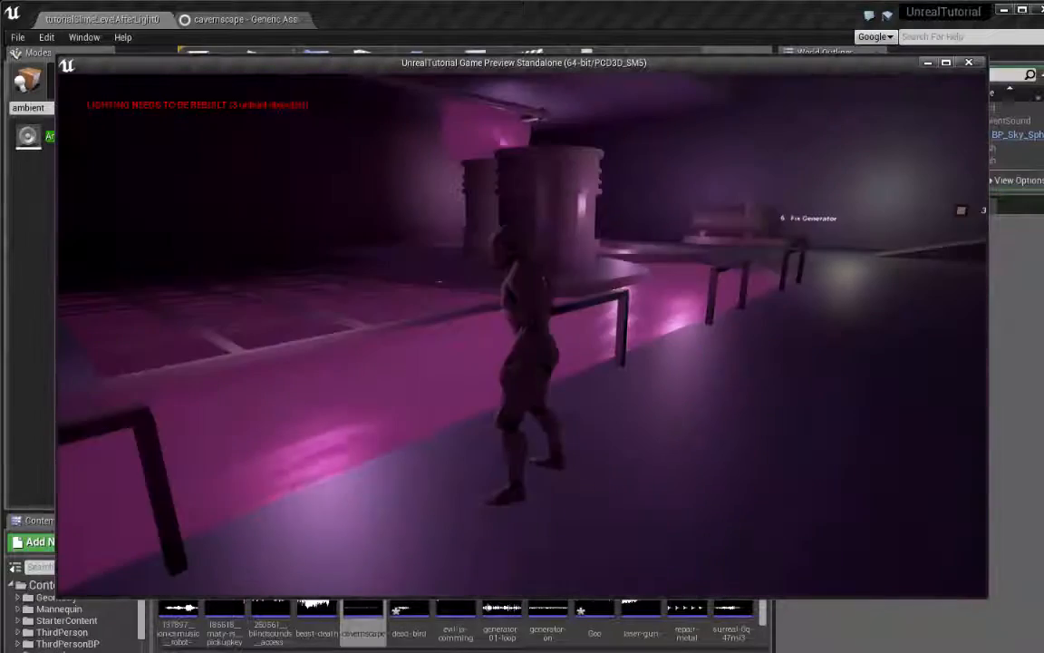
key("w")
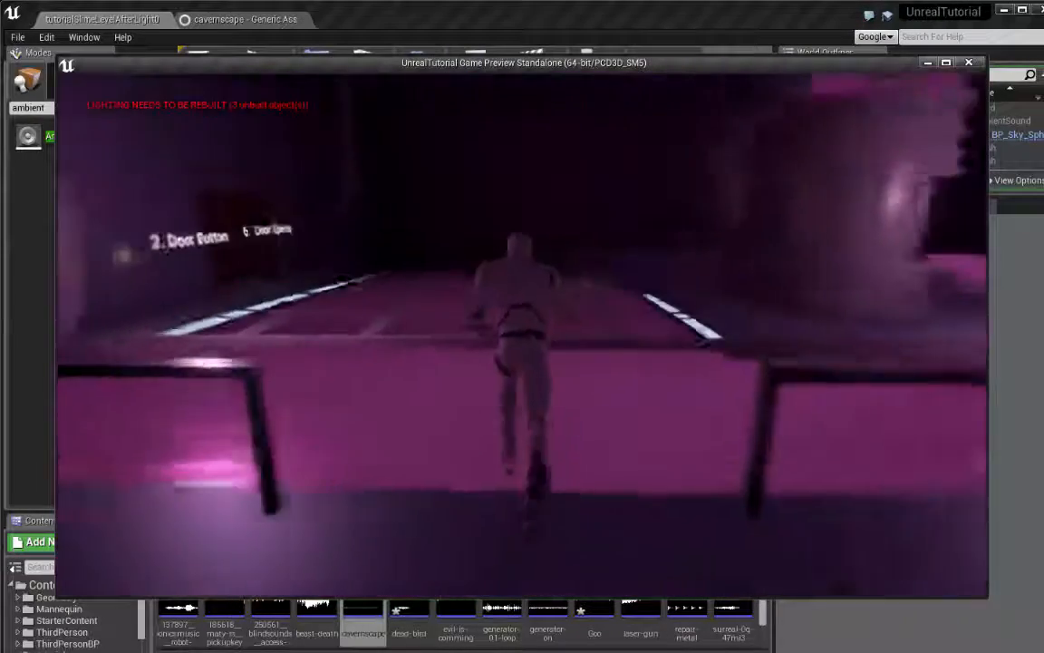
key("w")
key("a")
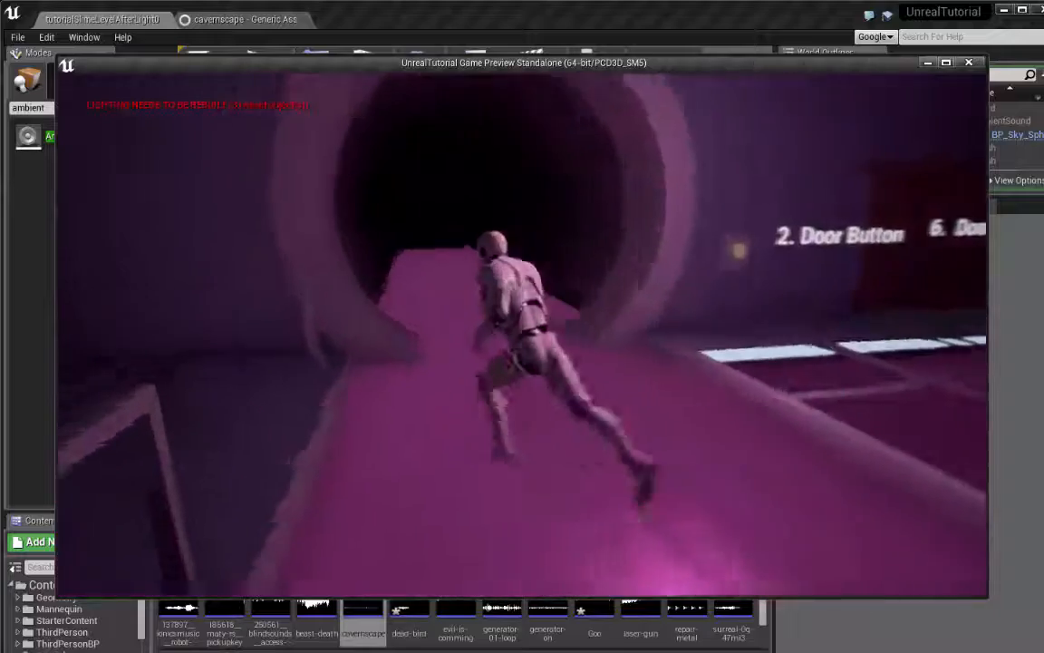
key("w")
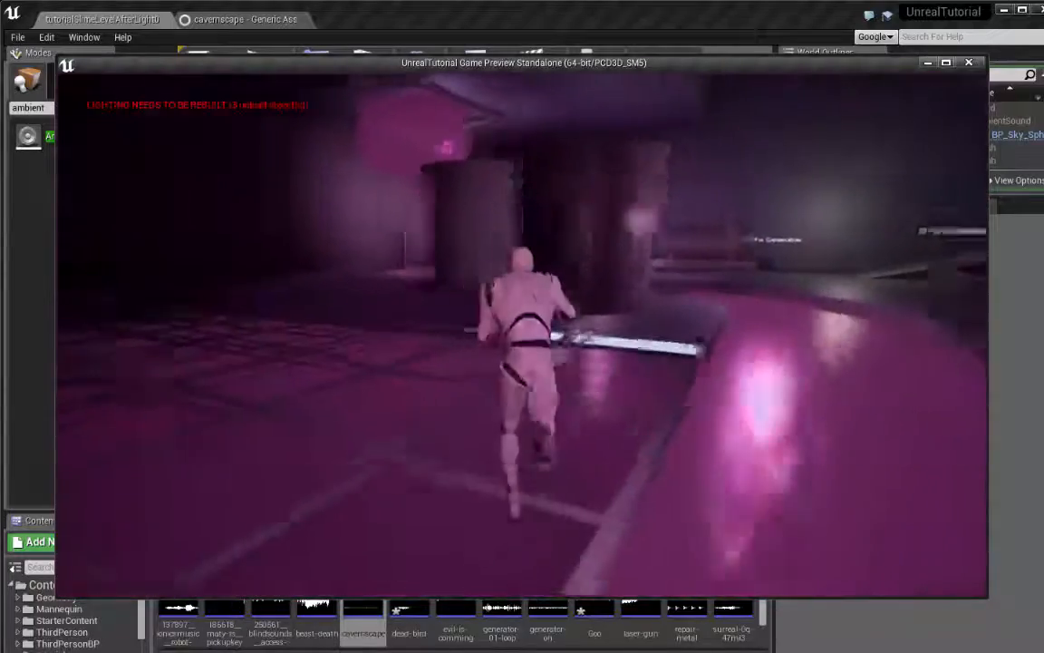
key("w")
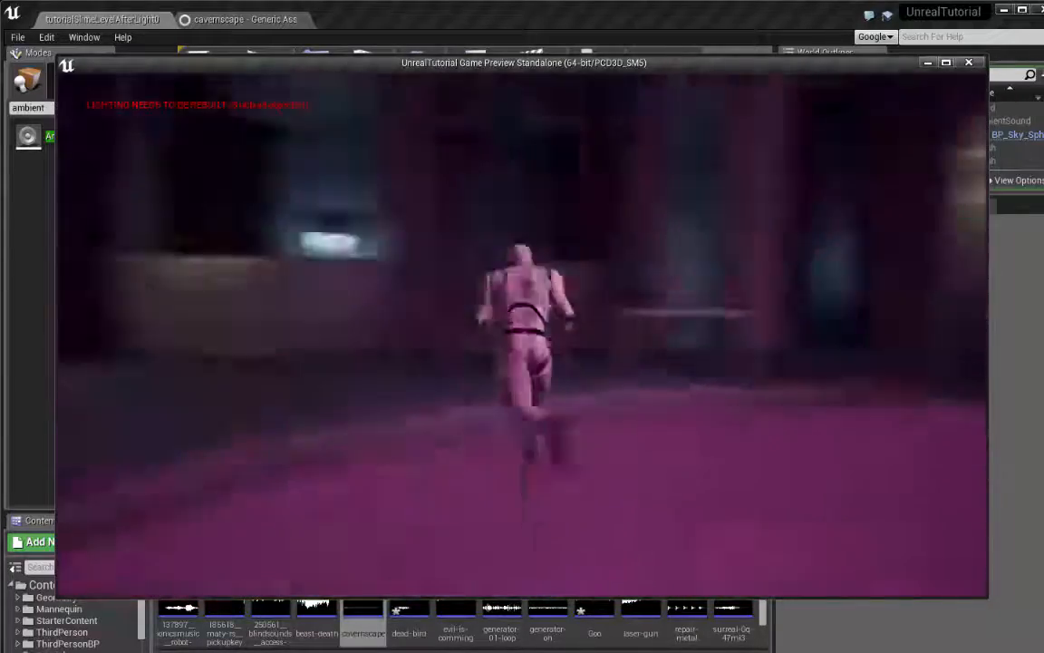
key("w")
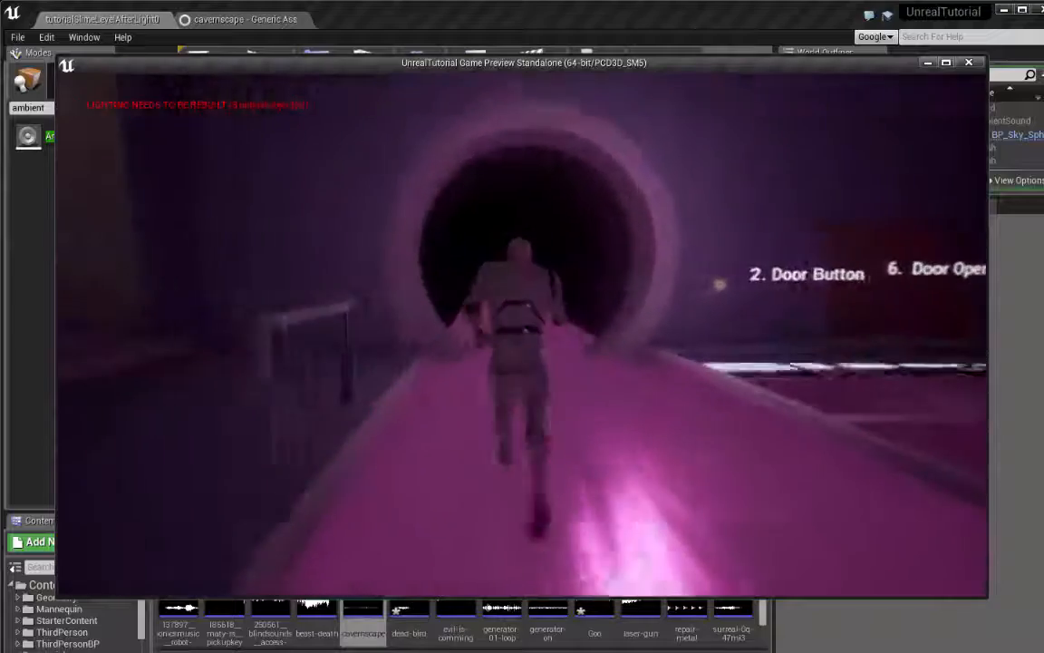
key("w")
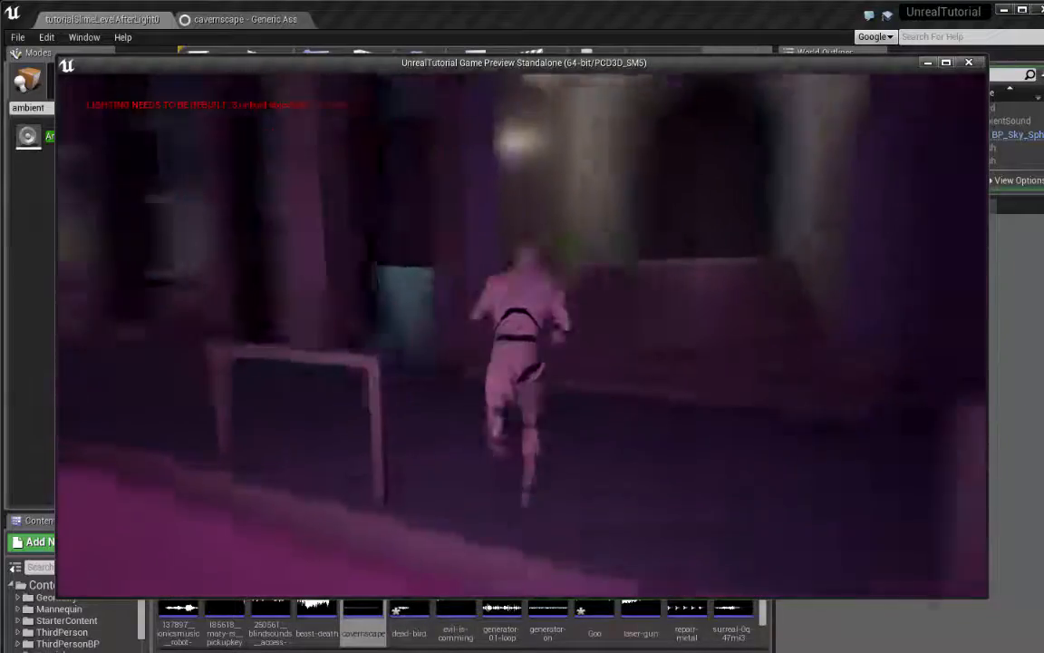
key("w")
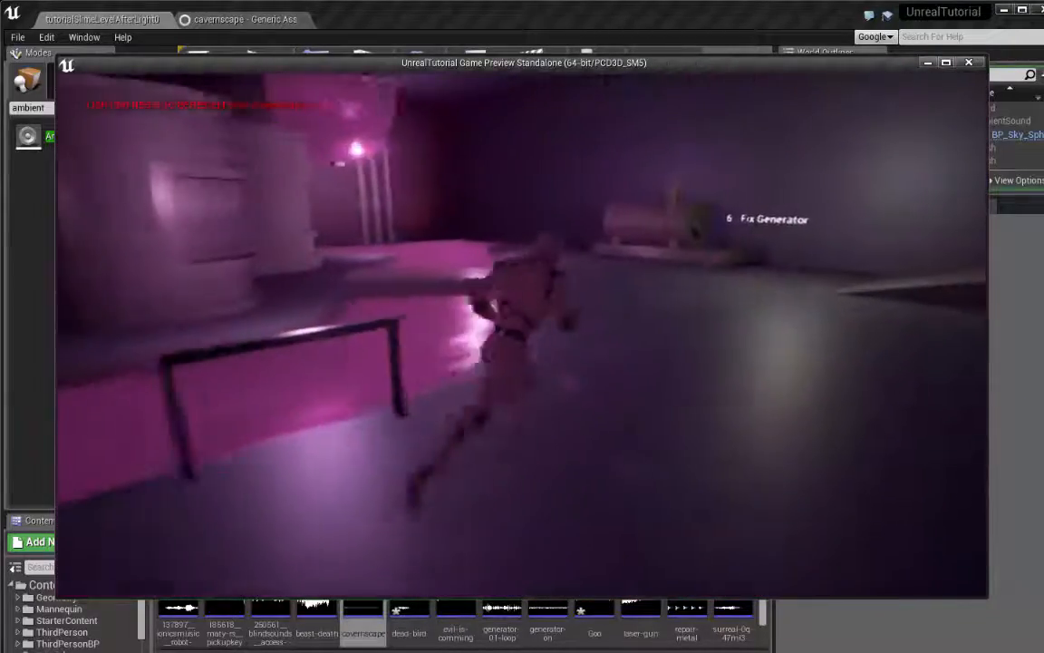
key("w")
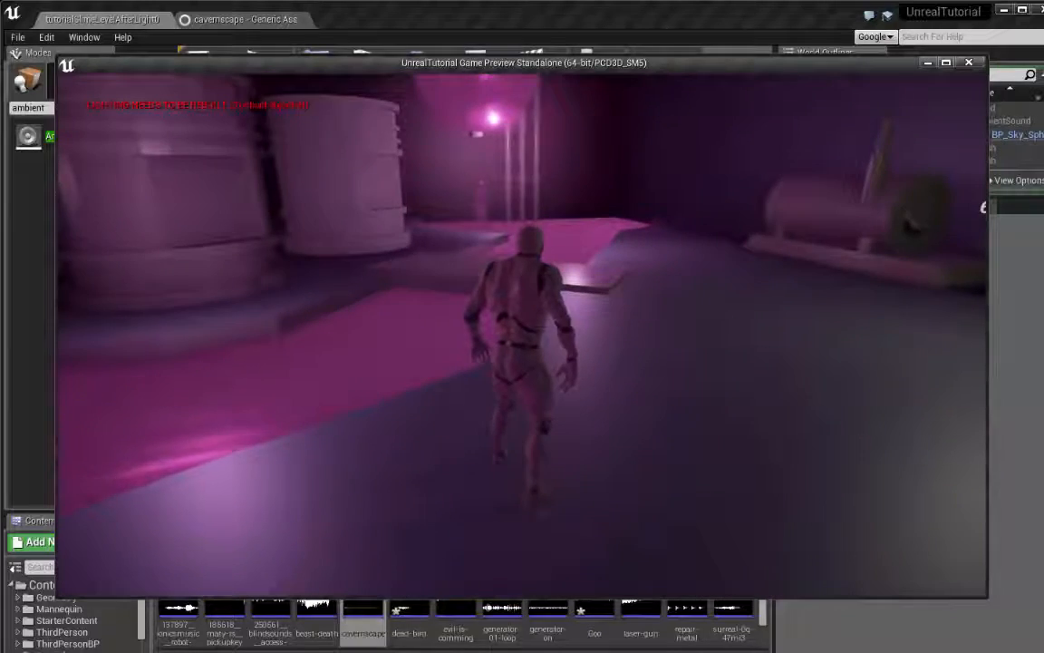
key("w")
key("Escape")
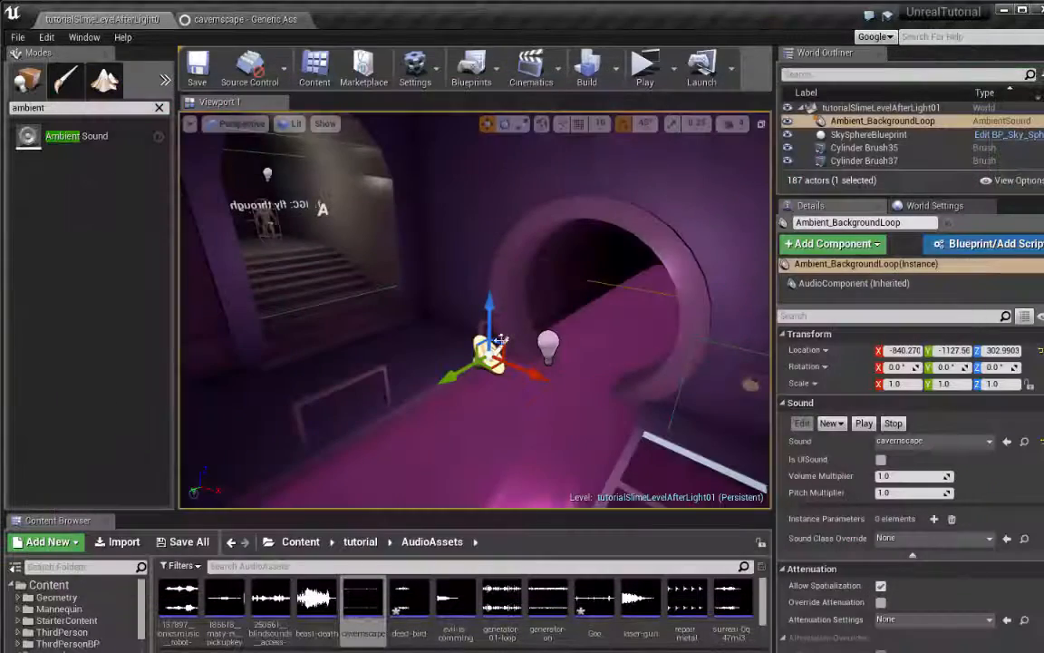
Find the slime drips falling into the pool near the wall pipes and select the SM_SlimeDrips mesh
right_click_drag(682, 297, 508, 285)
key("s")
right_click_drag(683, 296, 707, 294)
key("w")
key("s")
right_click_drag(475, 310, 726, 272)
key("w")
key("w")
key("w")
right_click_drag(598, 379, 598, 379)
left_click(548, 338)
right_click_drag(547, 337, 541, 394)
left_click(541, 394)
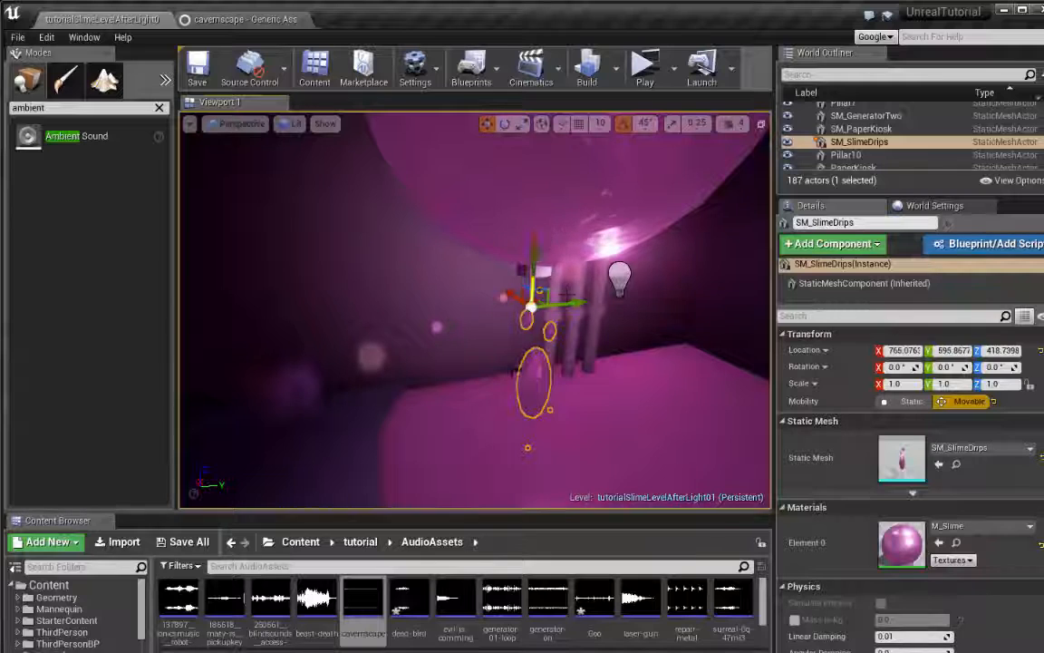
right_click_drag(627, 418, 627, 418)
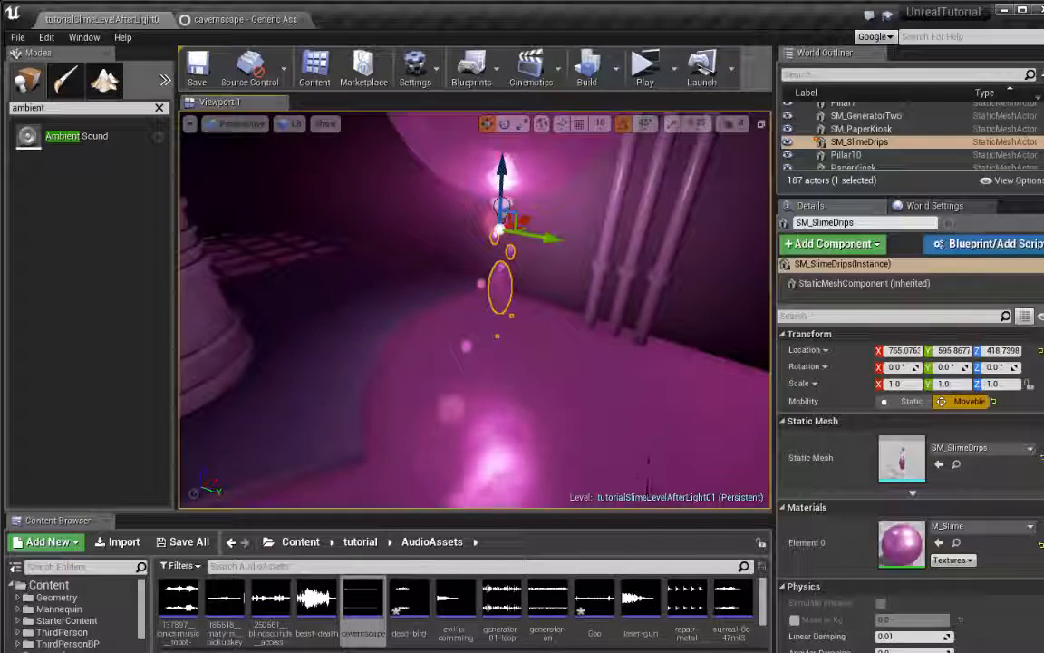
Enlarge the asset browser and place a new Ambient Sound actor beneath the slime drips
left_click_drag(648, 515, 648, 408)
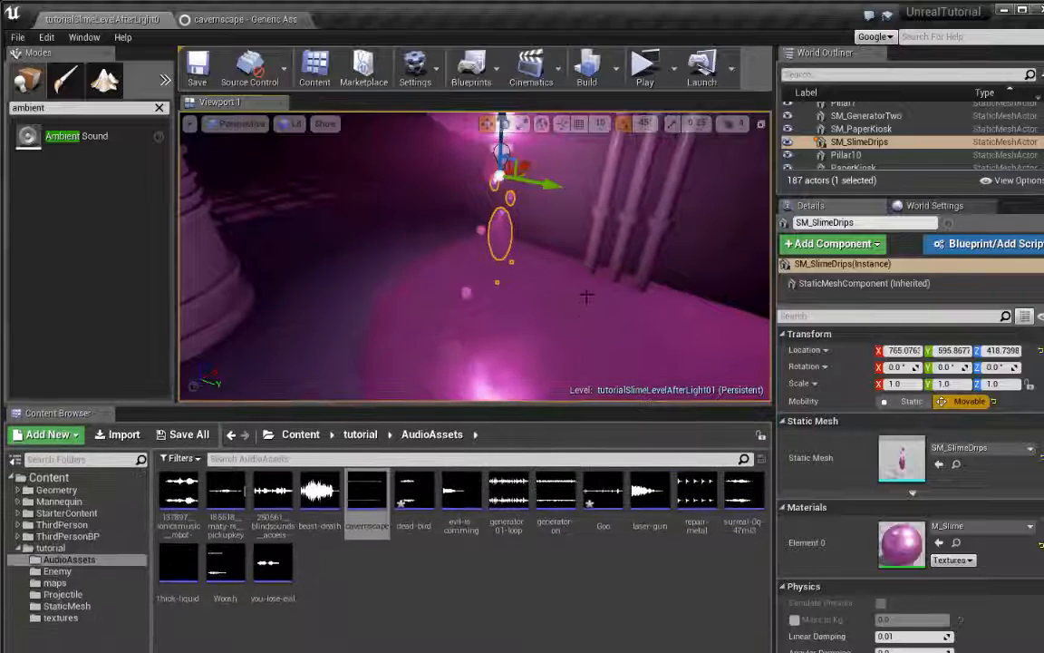
right_click_drag(590, 288, 508, 288)
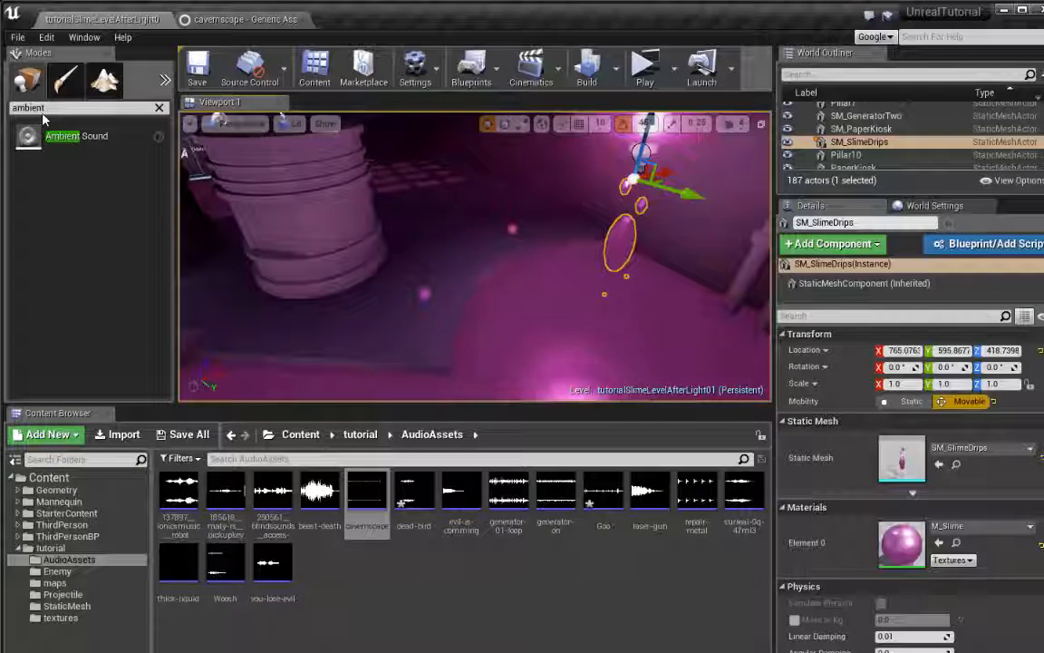
left_click_drag(55, 136, 609, 299)
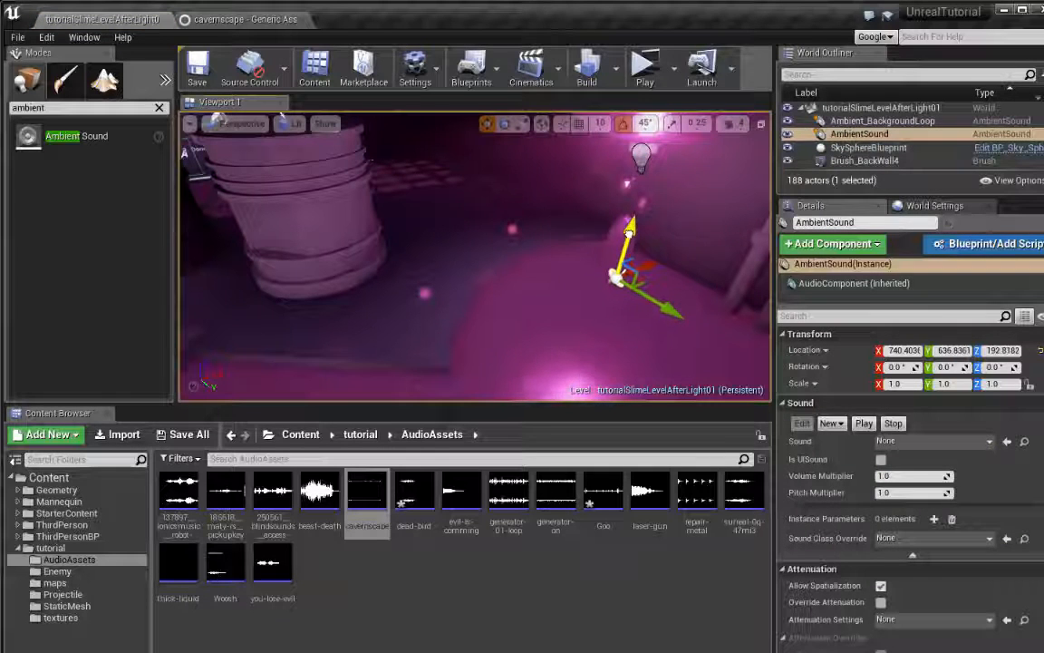
Move the new Ambient Sound down to the pool under the drips, at about X 722.67, Y 650.24, Z 108.87
left_click_drag(629, 231, 654, 271)
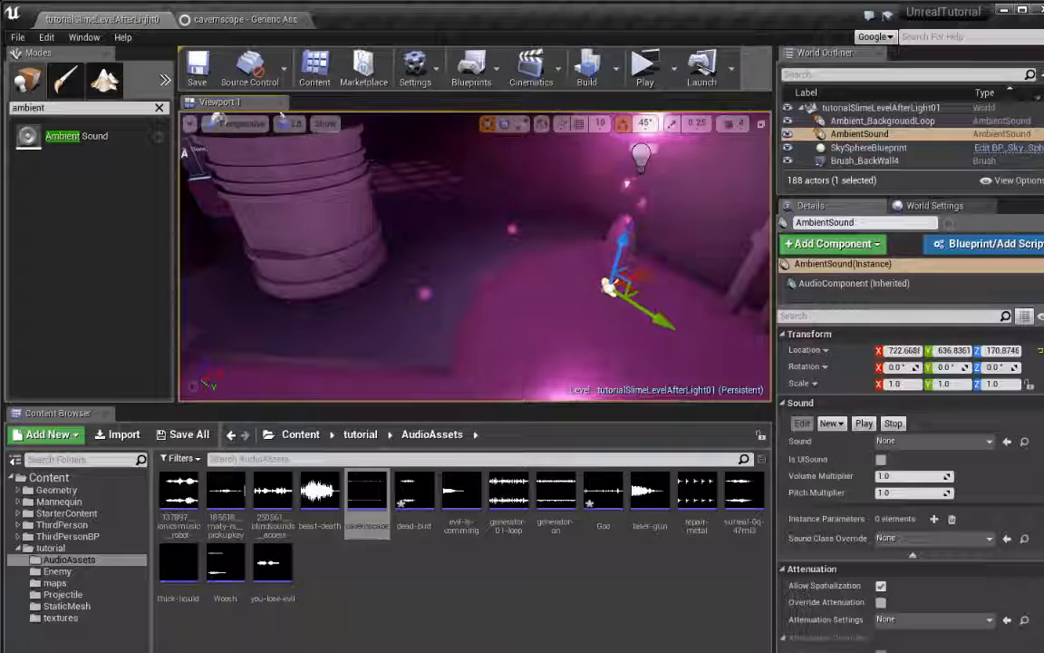
key("f")
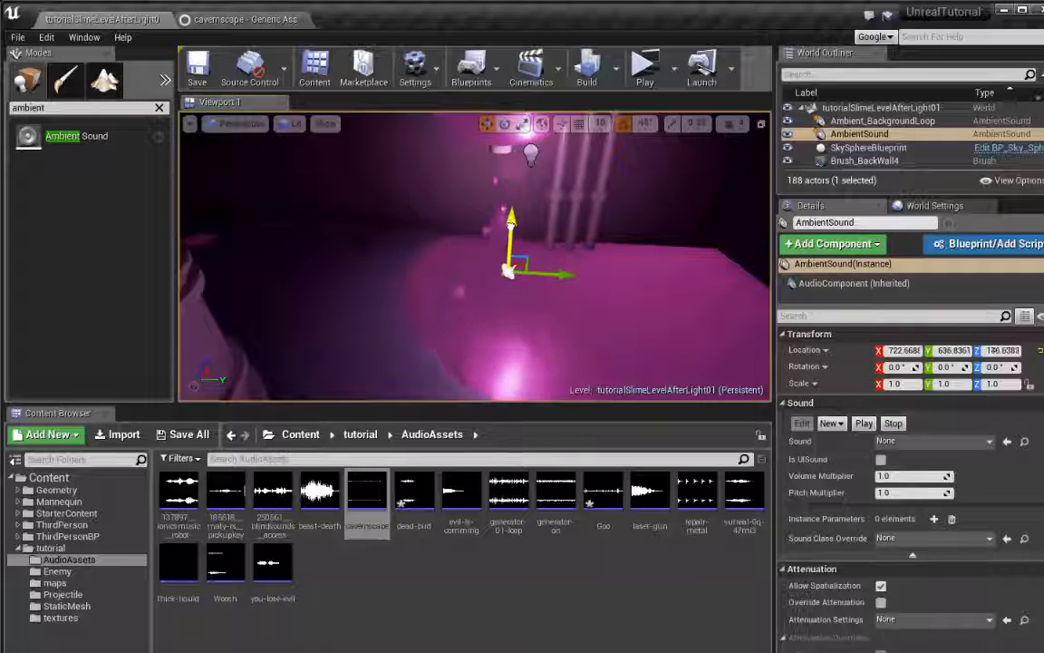
left_click_drag(548, 274, 543, 276)
key("d")
right_click_drag(629, 292, 561, 225)
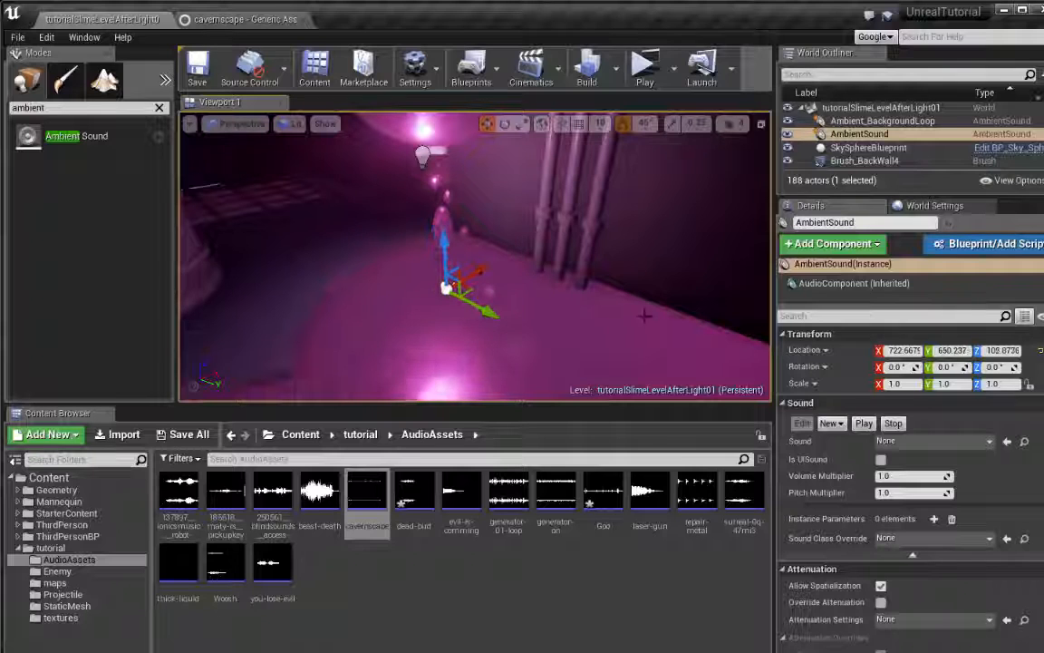
Enable Override Attenuation on the new Ambient Sound and widen its details to review the attenuation override settings
scroll(812, 419, "down", 3)
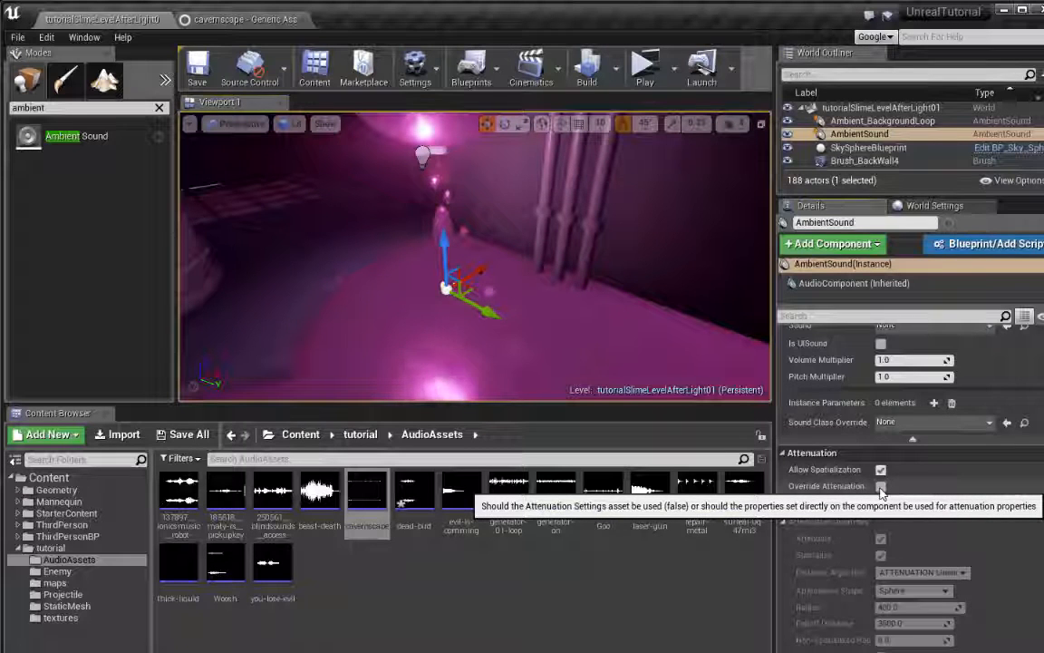
left_click(881, 488)
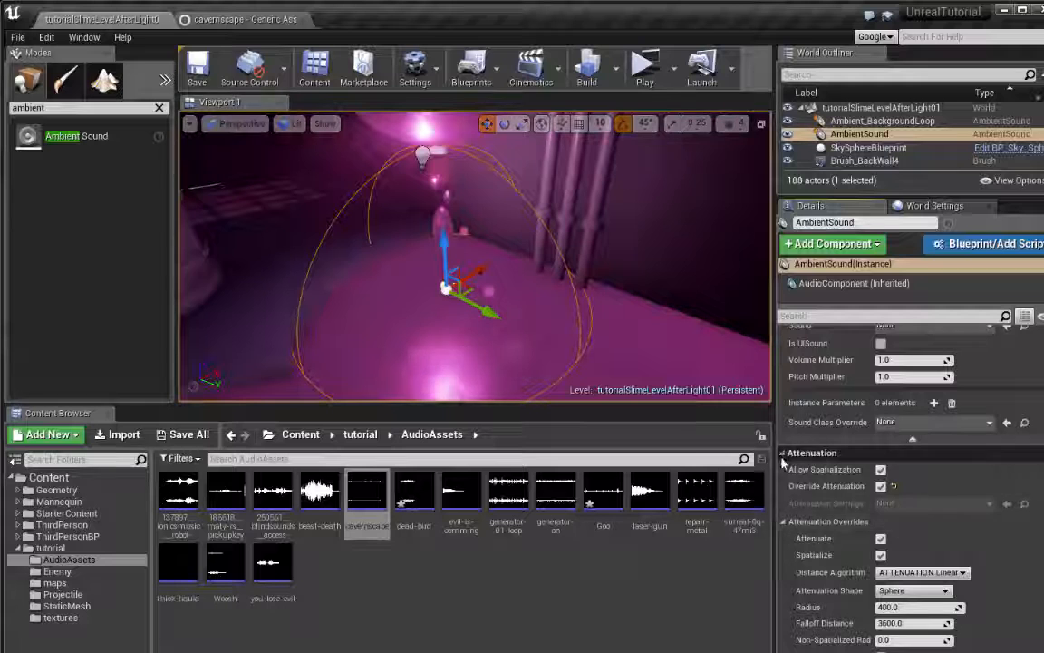
left_click_drag(777, 467, 719, 497)
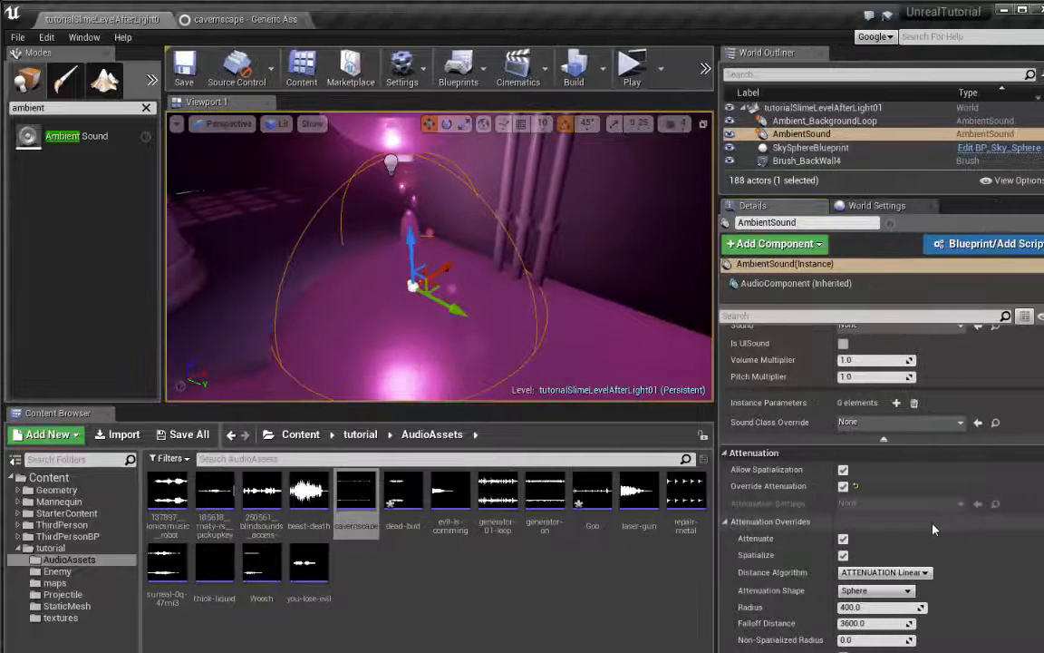
scroll(931, 533, "down", 3)
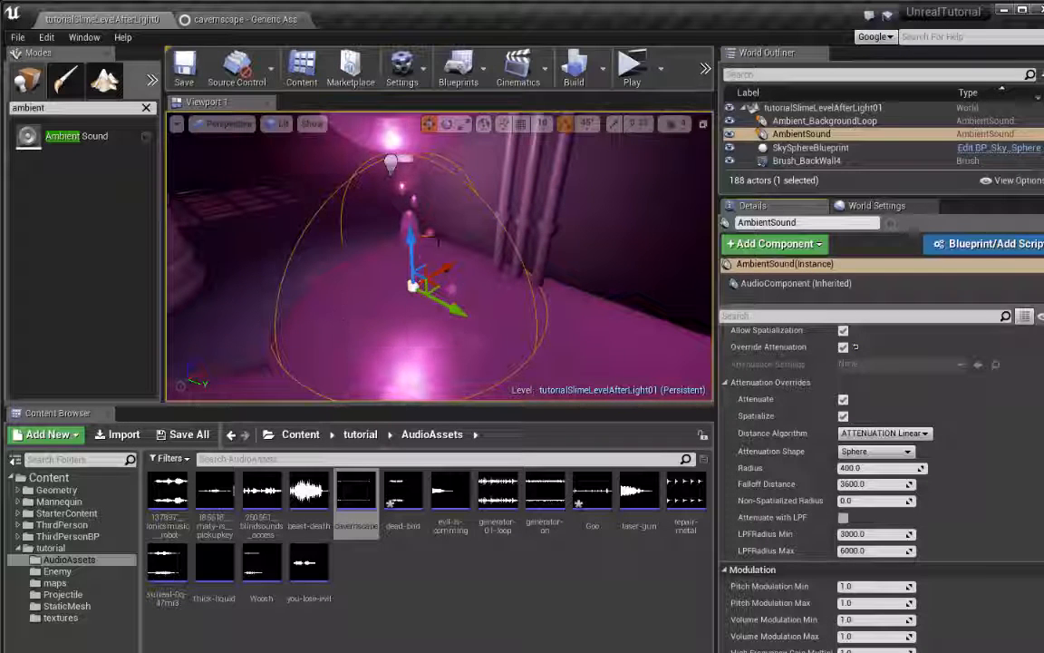
Reduce the Falloff Distance of the slime drips' Ambient Sound to about 984.64 and check its range around the pool
scroll(448, 266, "down", 6)
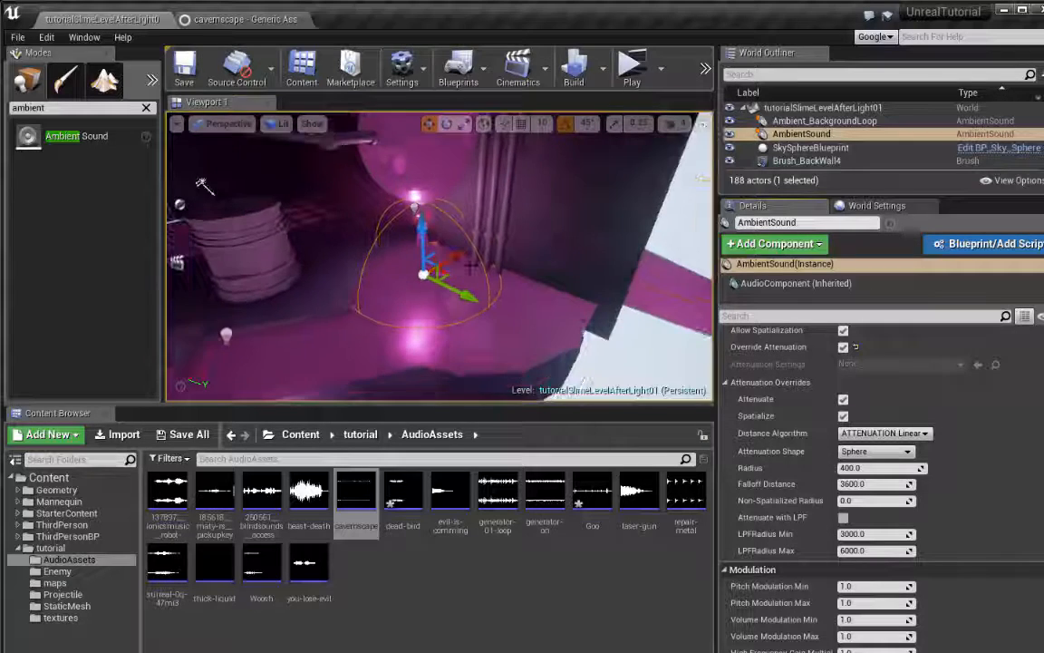
right_click_drag(449, 266, 434, 235)
key("s")
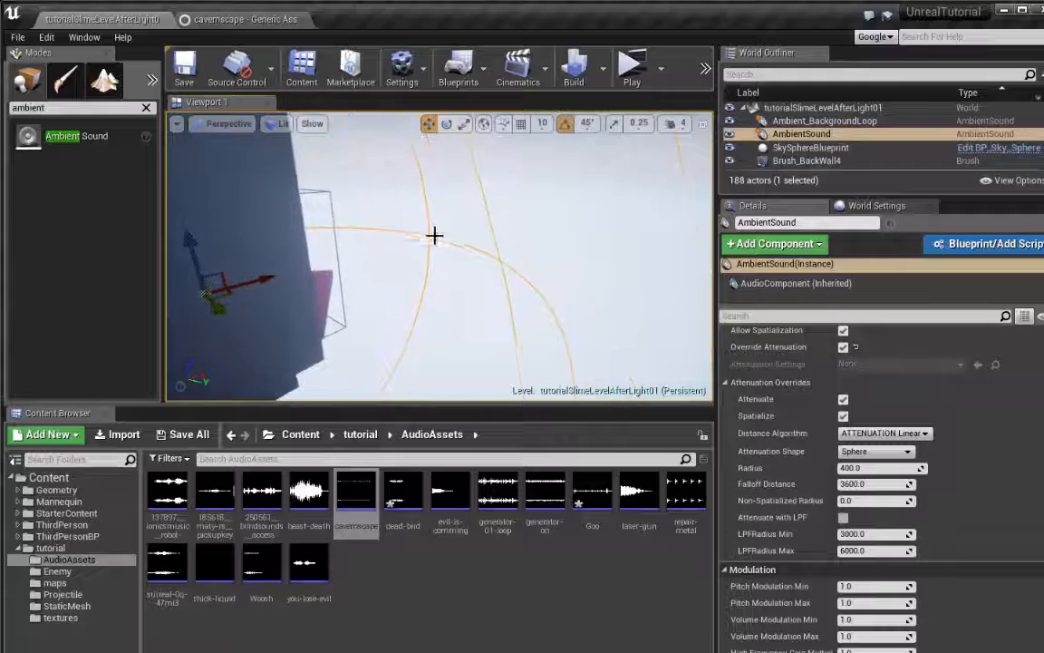
right_click_drag(483, 289, 388, 294)
key("w")
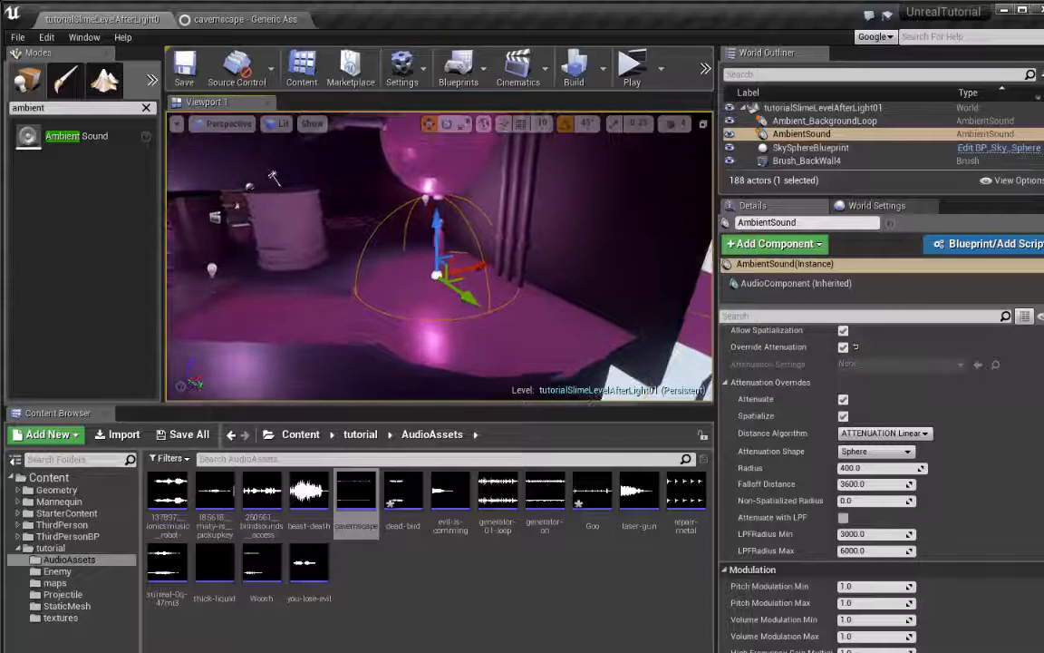
left_click_drag(875, 483, 821, 483)
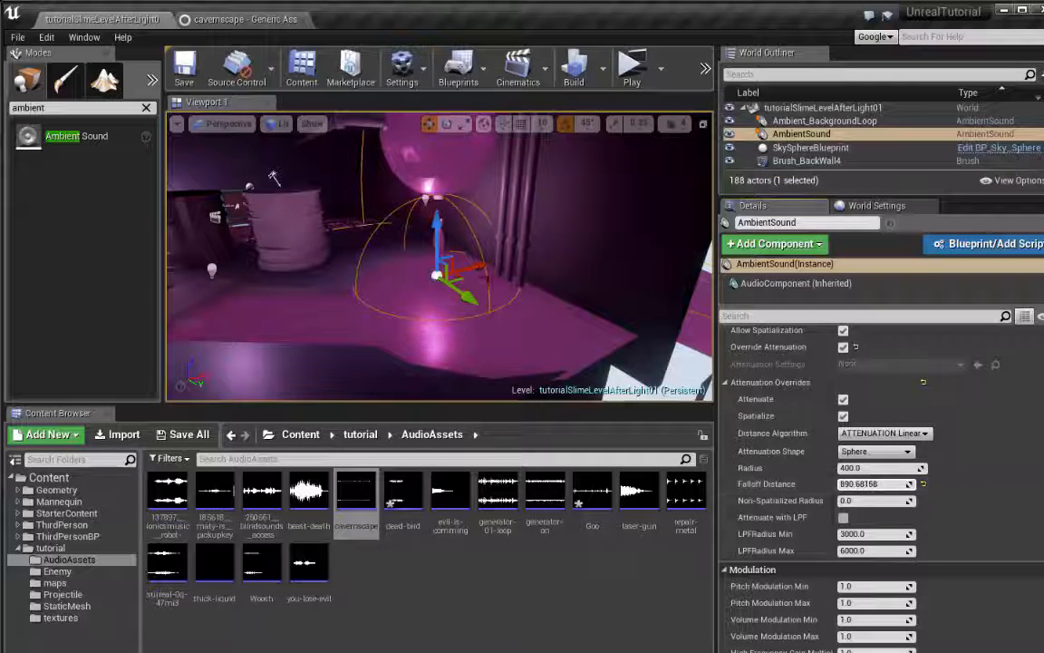
key("w")
mouse_move(544, 272)
right_mouse_down()
mouse_move(602, 278)
mouse_move(408, 272)
mouse_move(567, 268)
mouse_move(534, 270)
right_mouse_up()
key("d")
key("a")
key("s")
right_click_drag(445, 338, 444, 360)
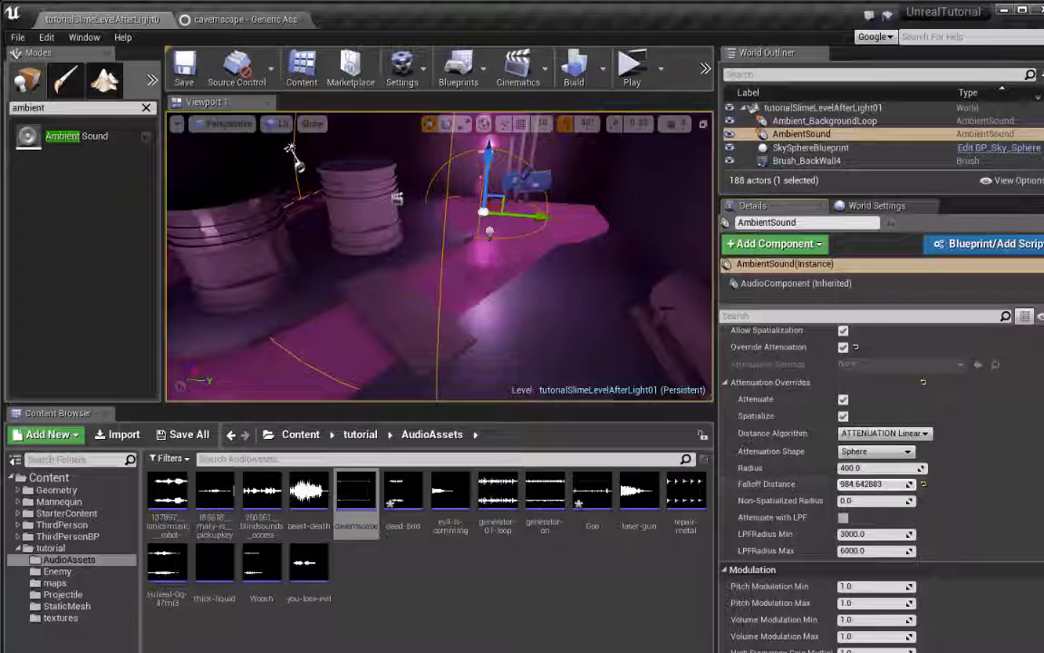
Enable Looping on the Goo sound wave and return to the level
double_click(591, 499)
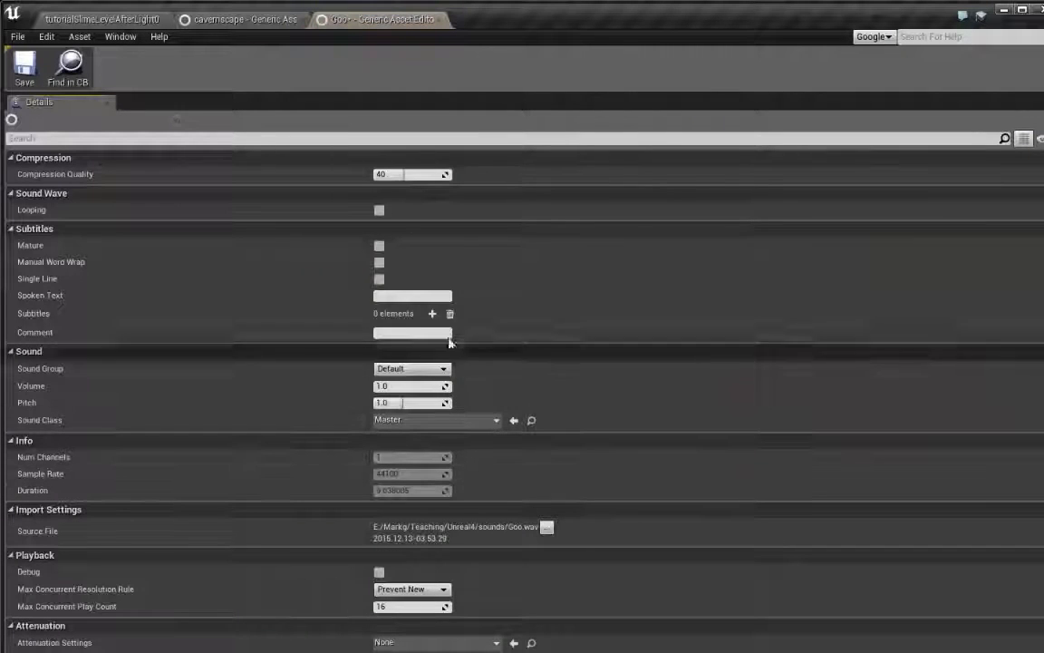
left_click(379, 210)
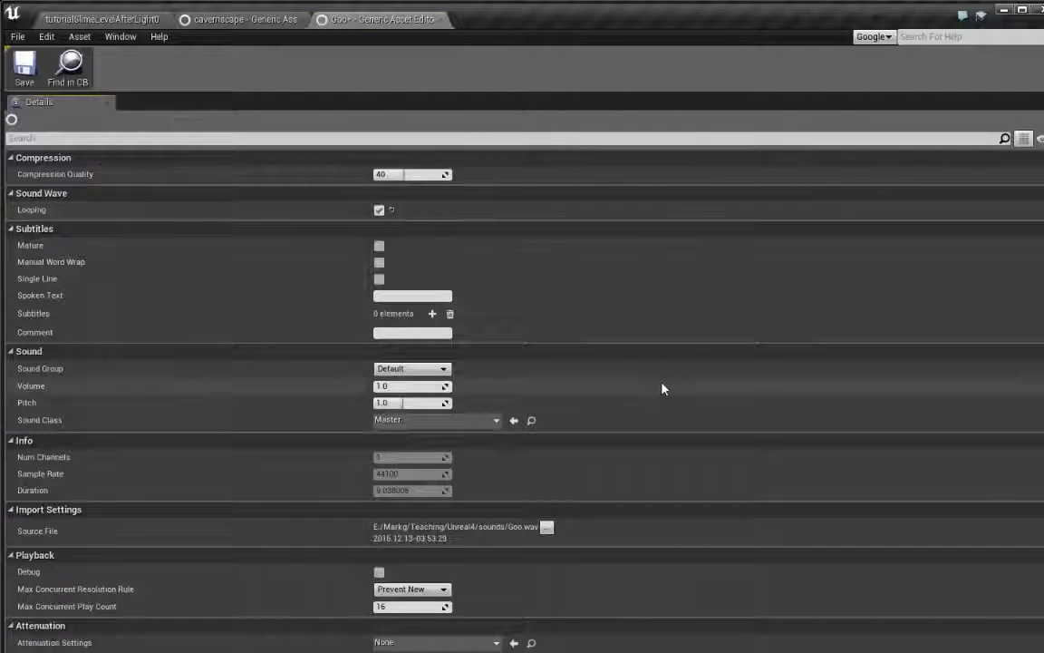
left_click(104, 20)
Assign the Goo sound wave as the Sound of the Ambient Sound at the slime drips
scroll(991, 455, "up", 3)
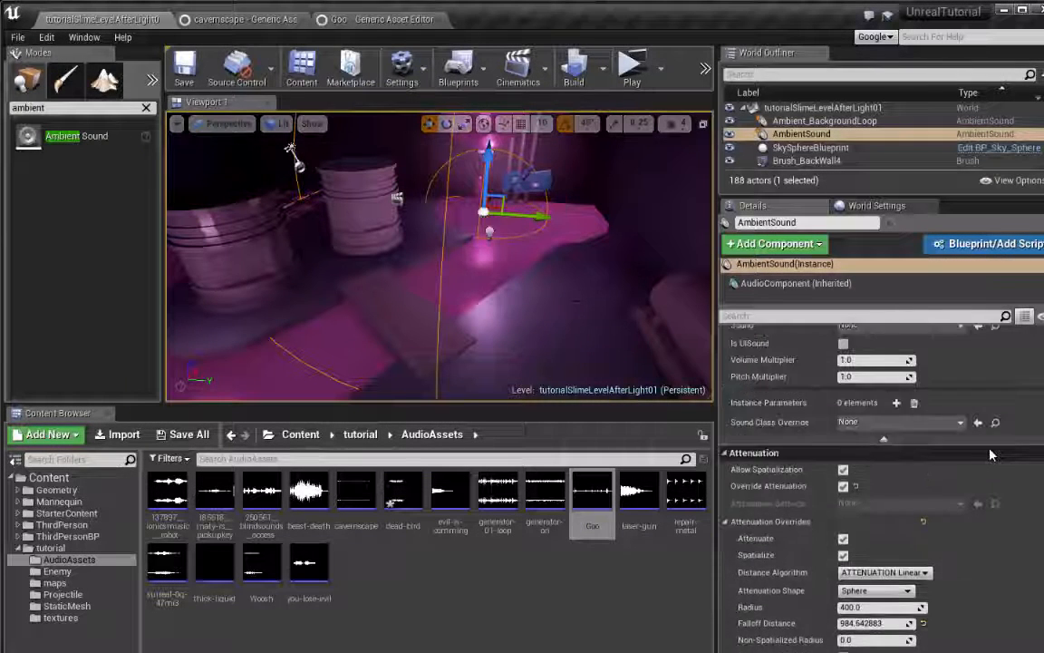
scroll(991, 455, "up", 3)
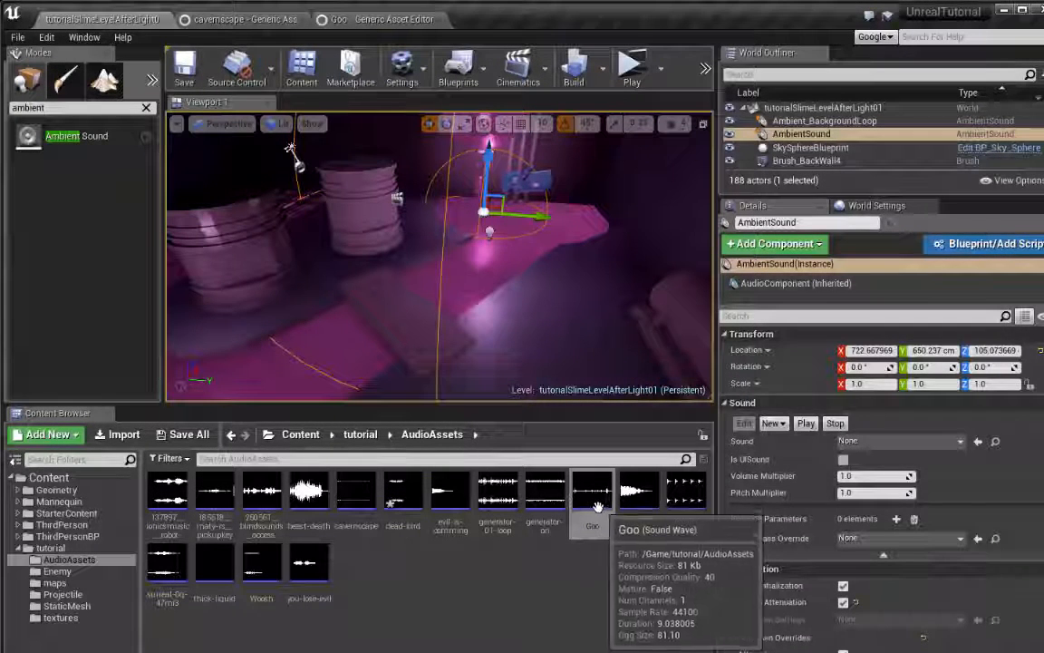
left_click_drag(592, 497, 907, 445)
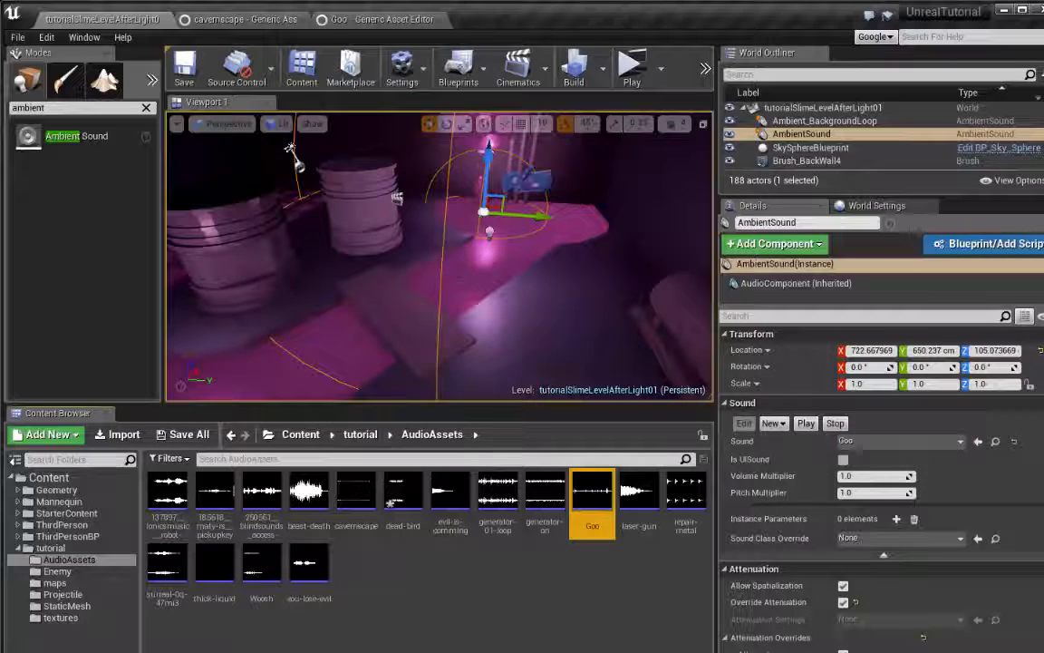
Play-test the level, walking toward and away from the slime drips to hear how the Goo sound attenuates, and end the preview
left_click(630, 69)
key("w")
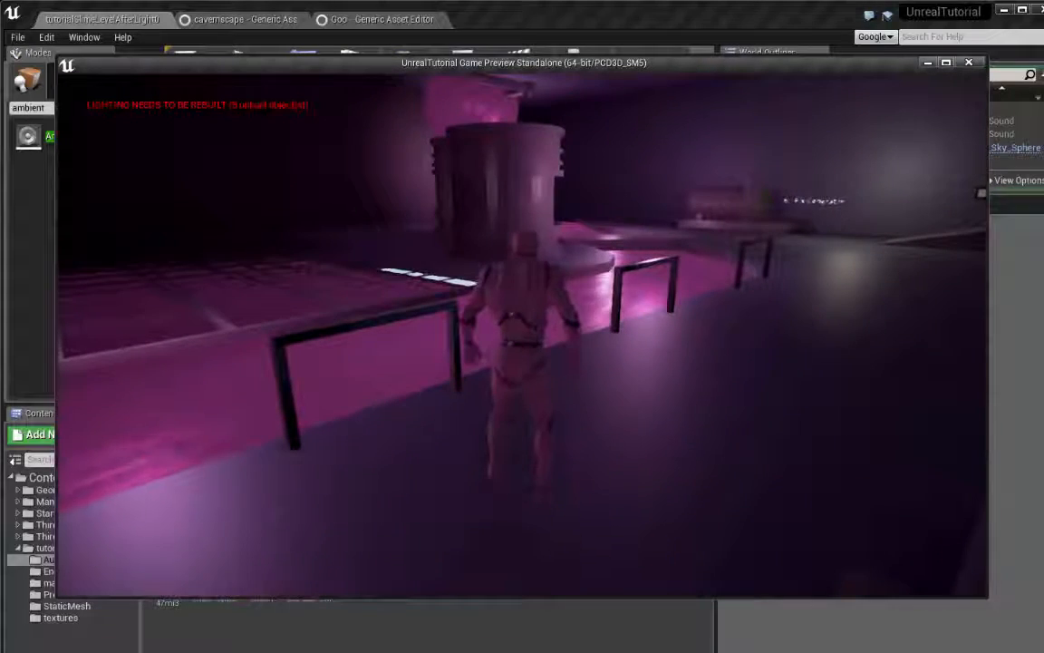
key("w")
key("a")
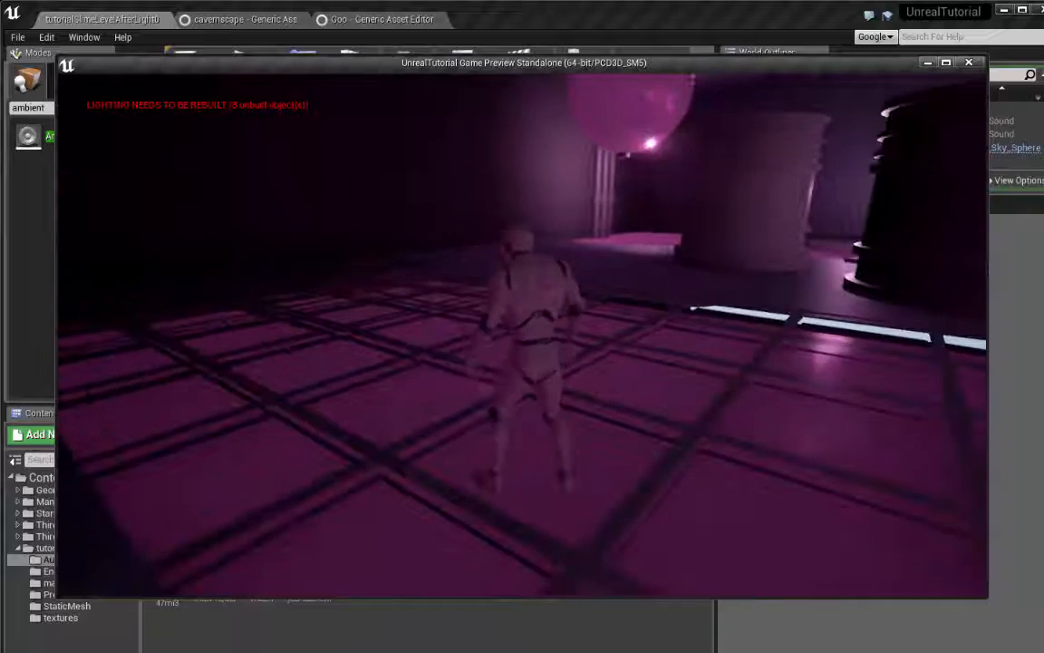
key("a")
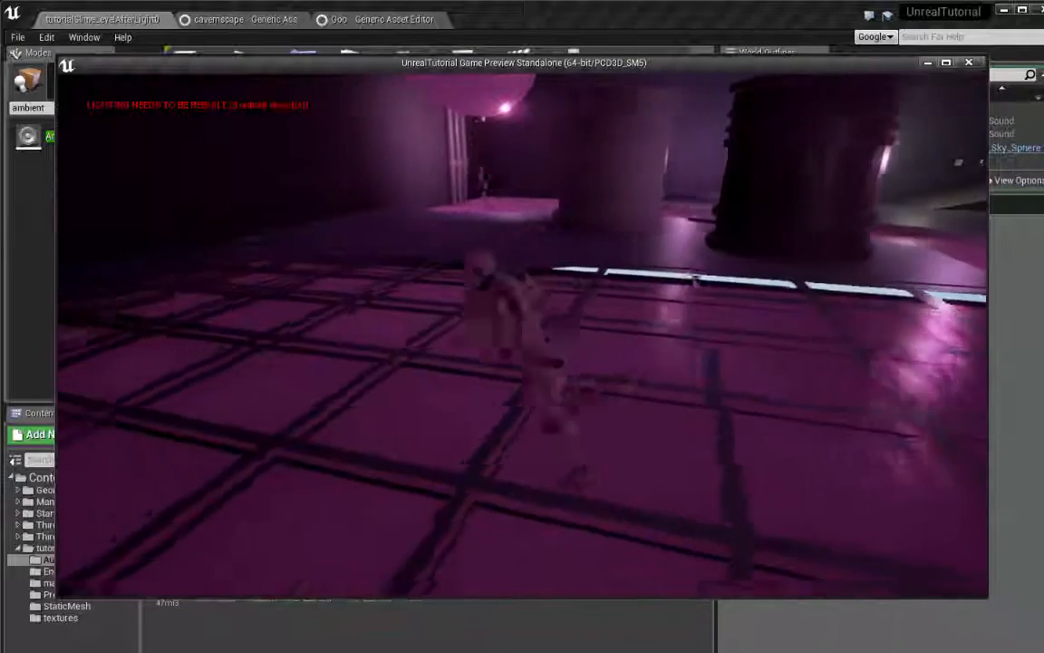
key("w")
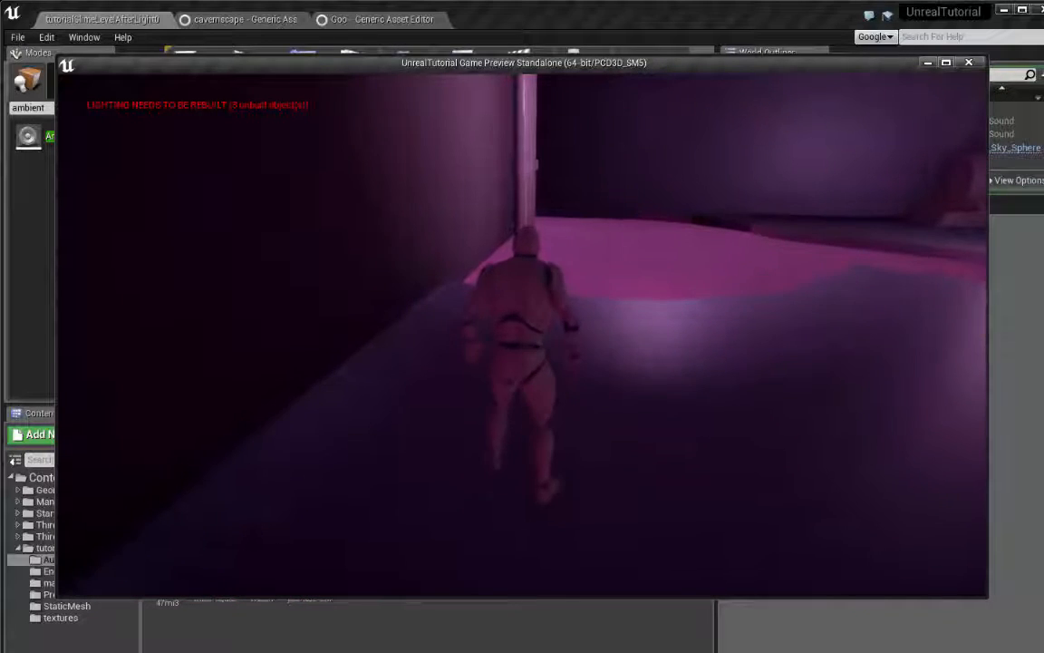
key("s")
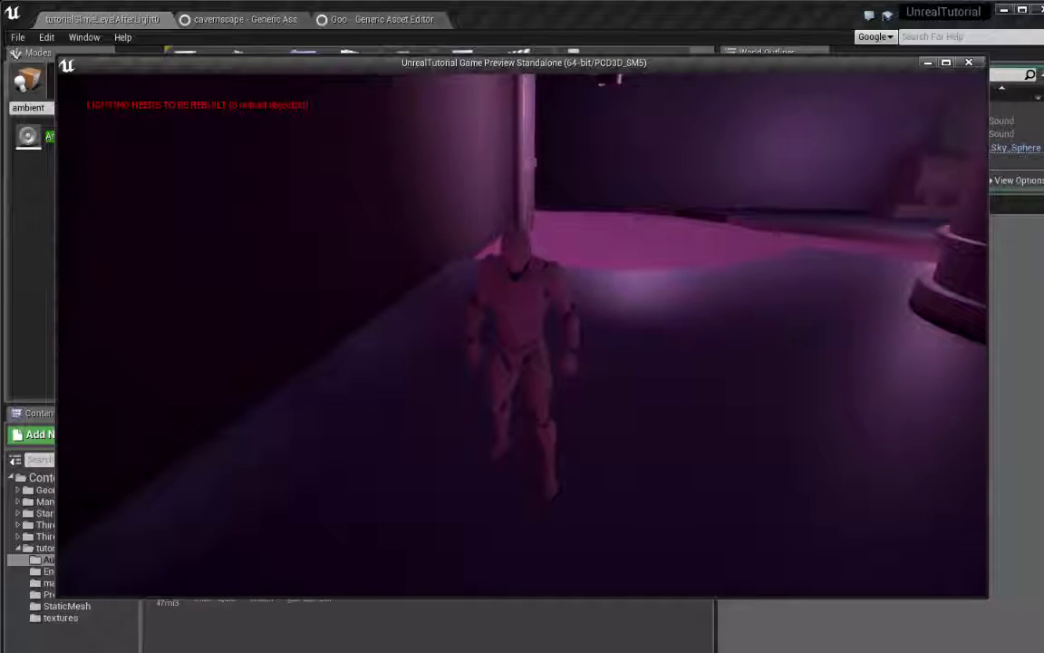
key("d")
key("s")
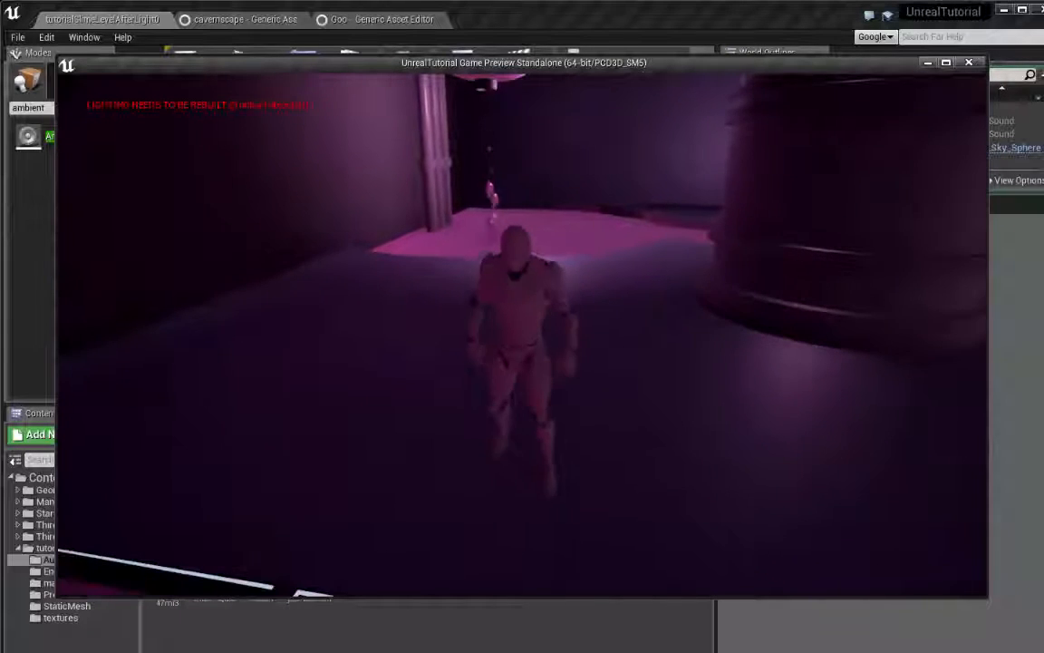
key("w")
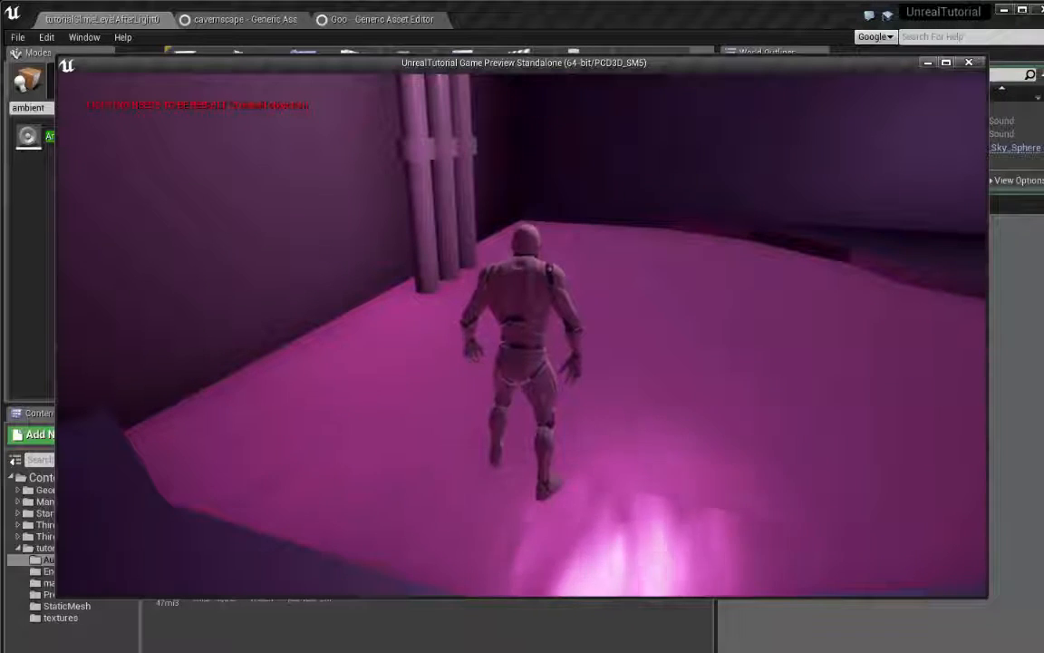
key("s")
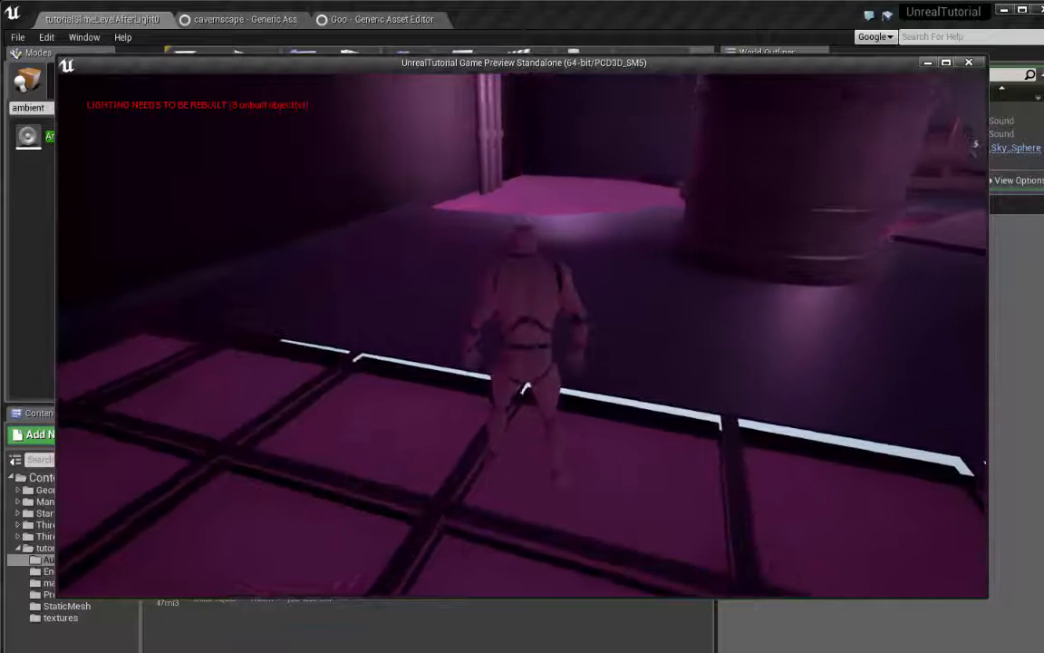
key("s")
key("Escape")
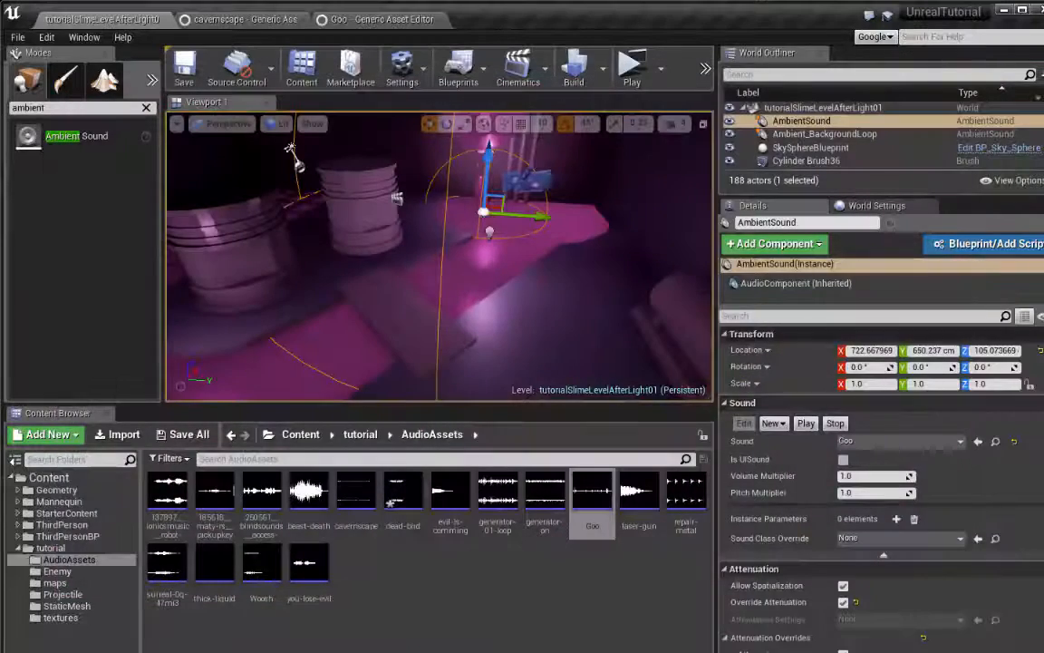
Set the slime drips' Ambient Sound attenuation to a Radius of about 366.13 and a Falloff Distance of about 1181.28
right_click_drag(489, 272, 463, 290)
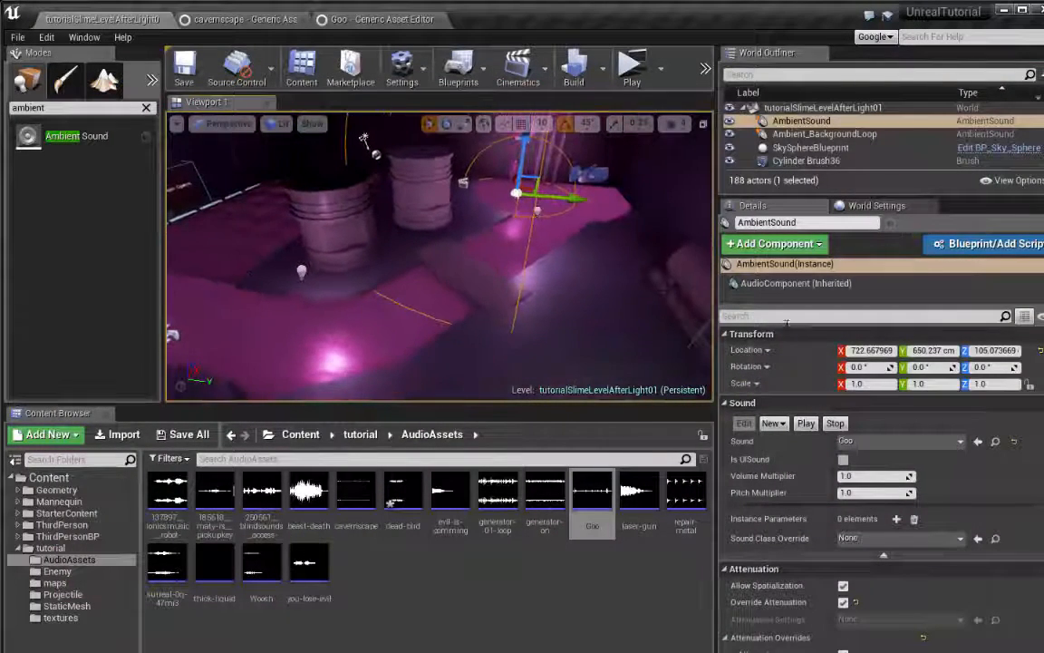
scroll(897, 497, "down", 5)
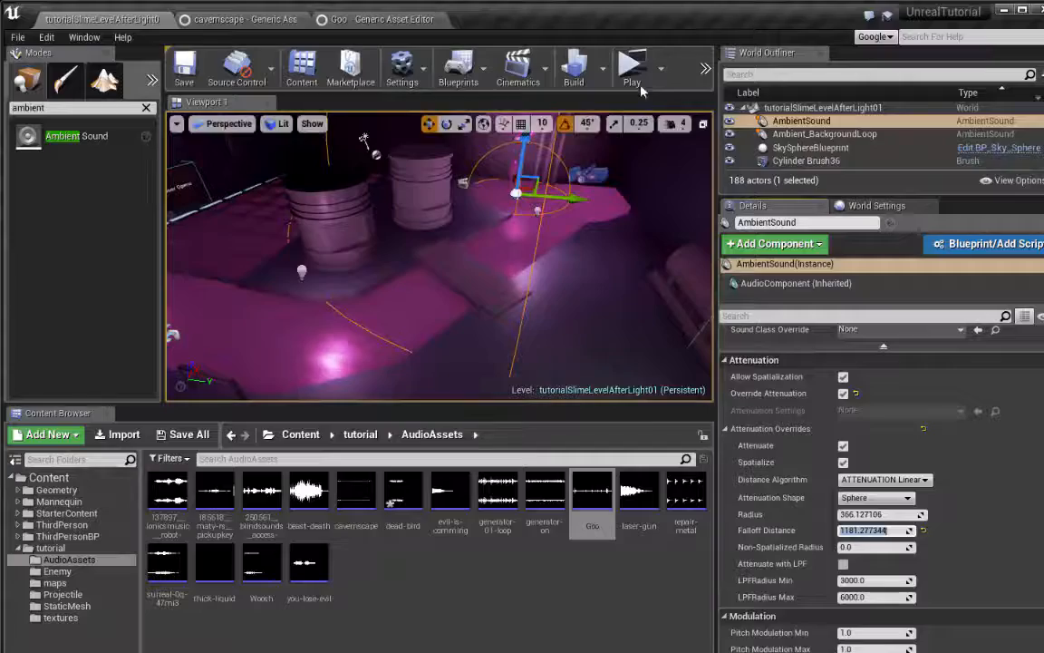
Play-test the adjusted attenuation by running between the slime pool and the Door Opens area, and end the preview
left_click(631, 67)
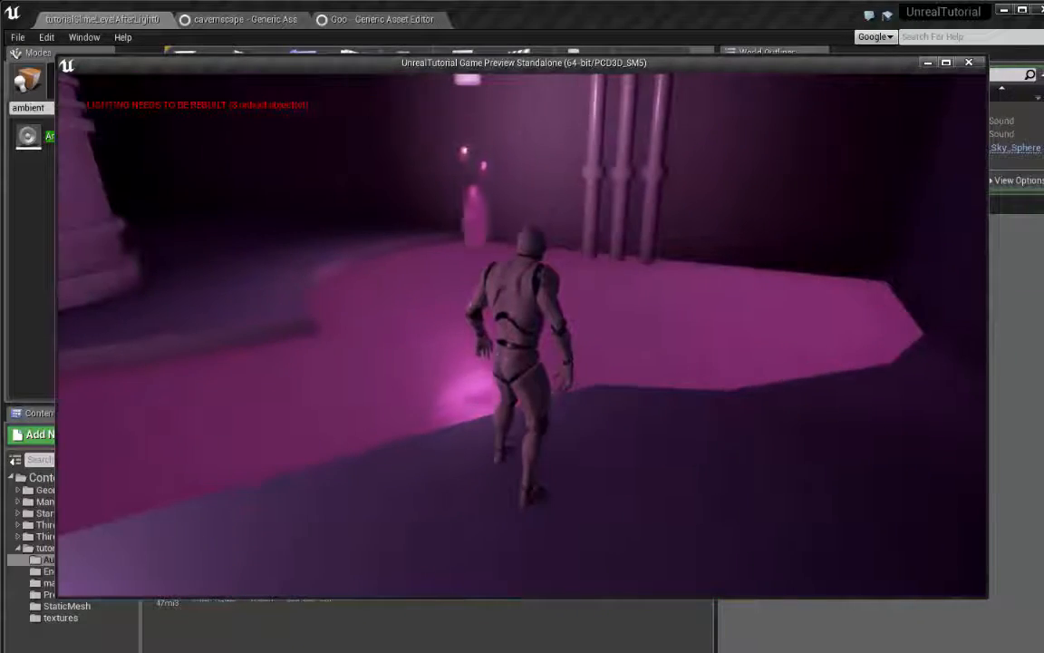
key("w")
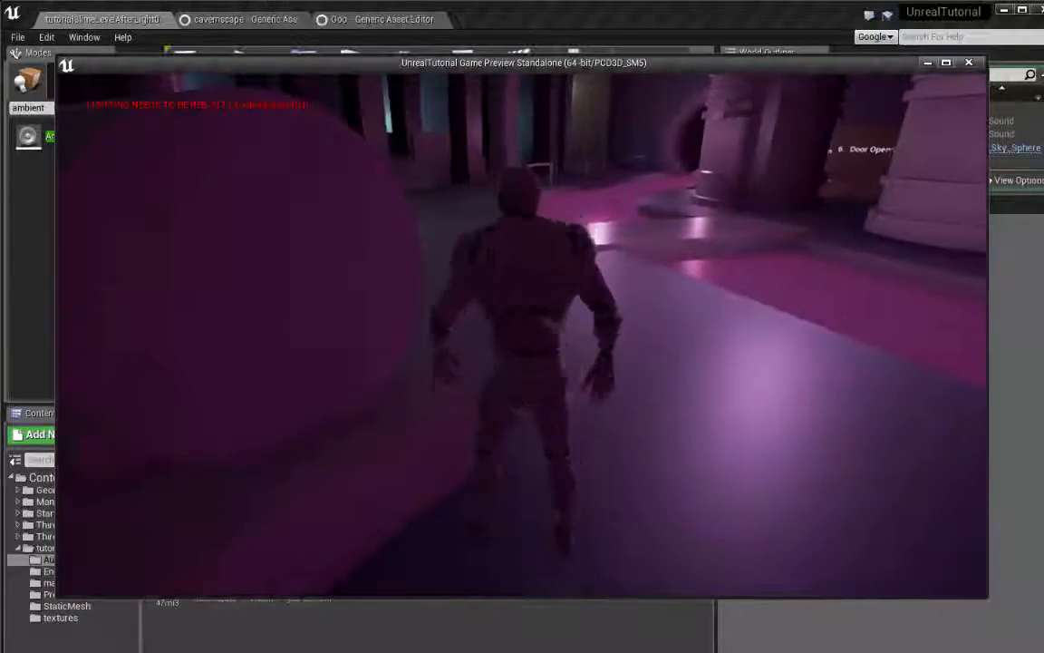
key("w")
key("w")
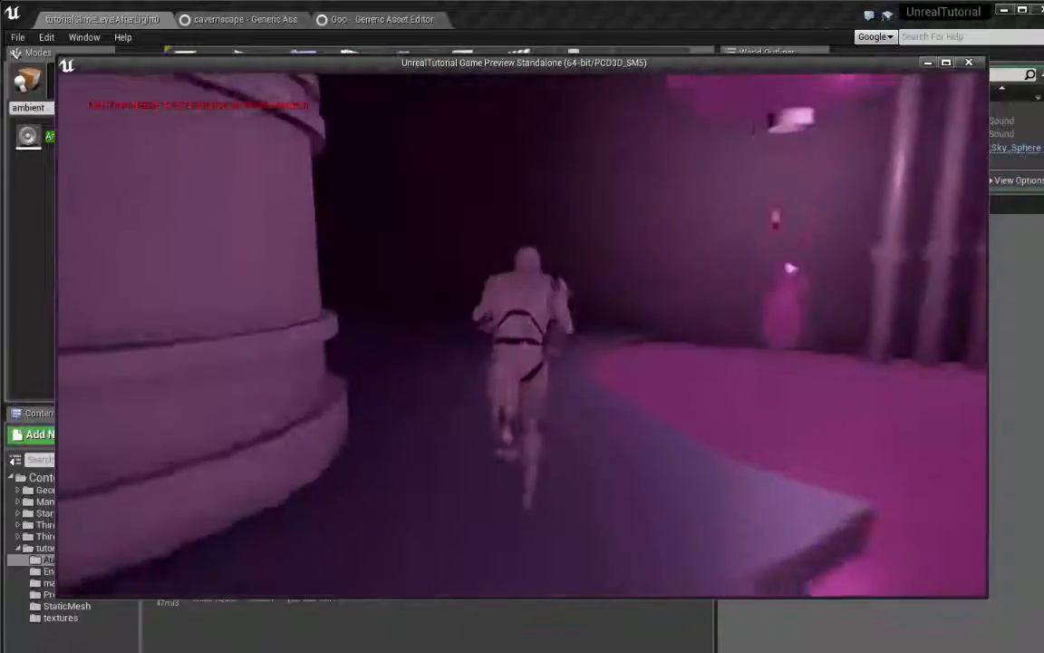
key("w")
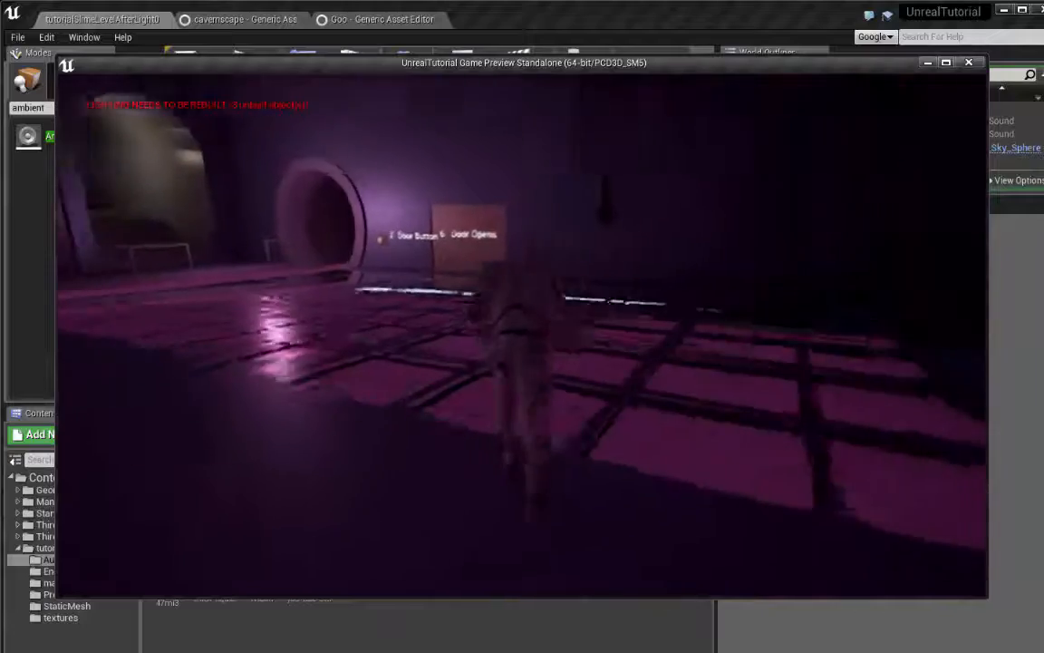
key("w")
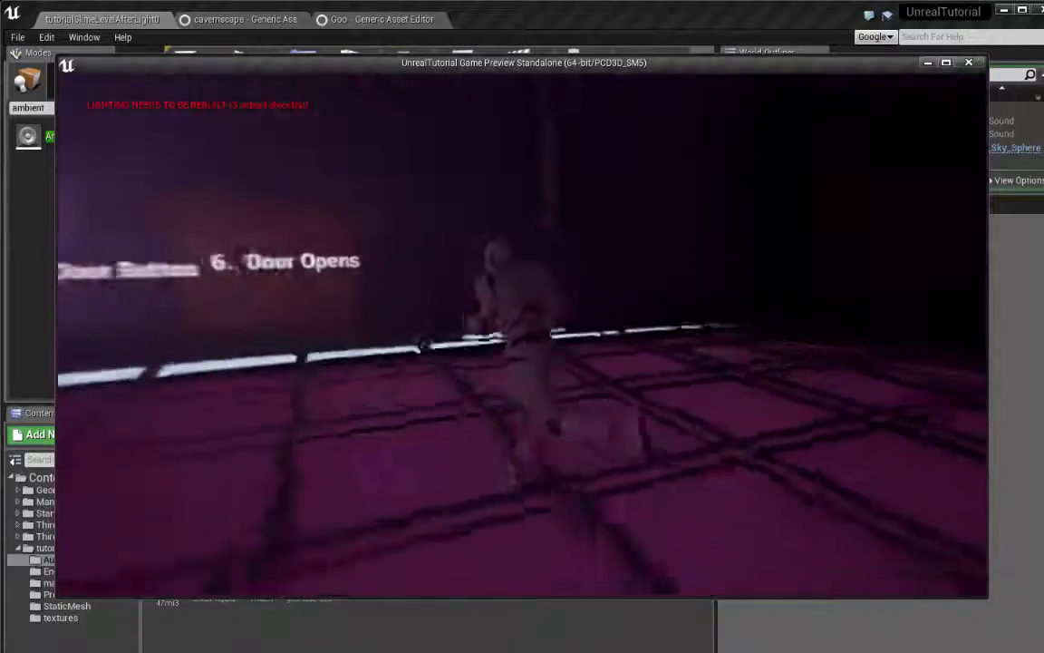
key("s")
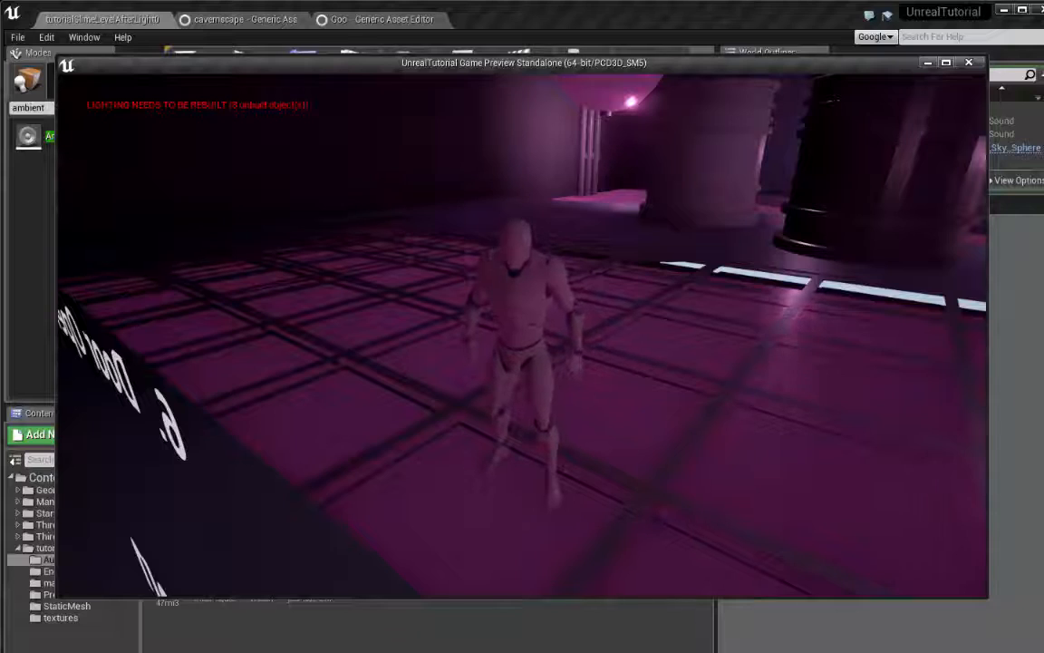
key("w")
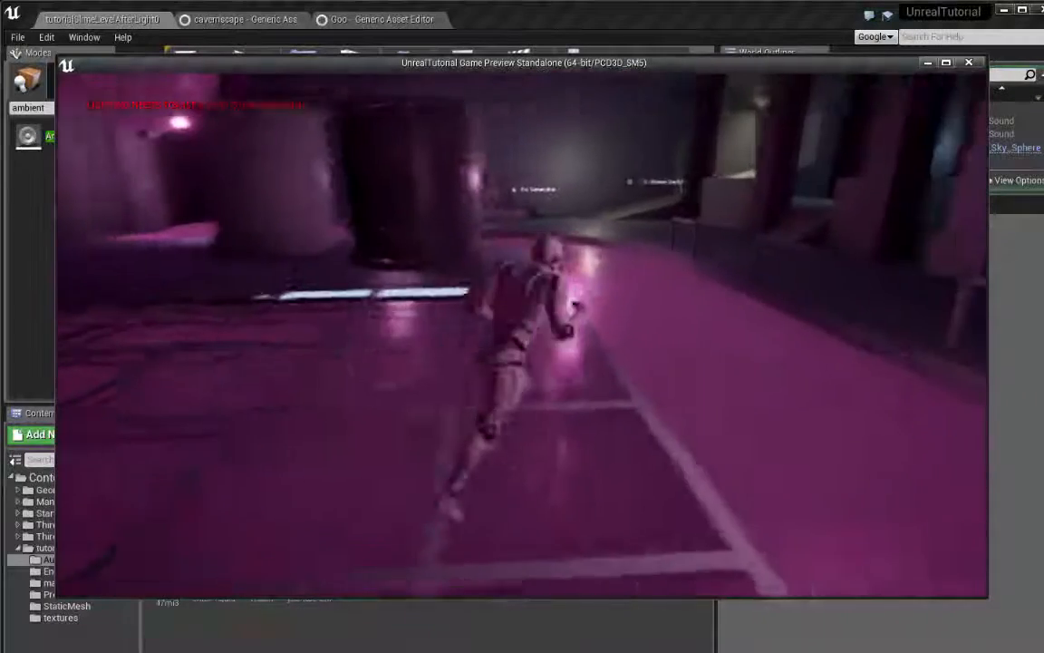
key("Escape")
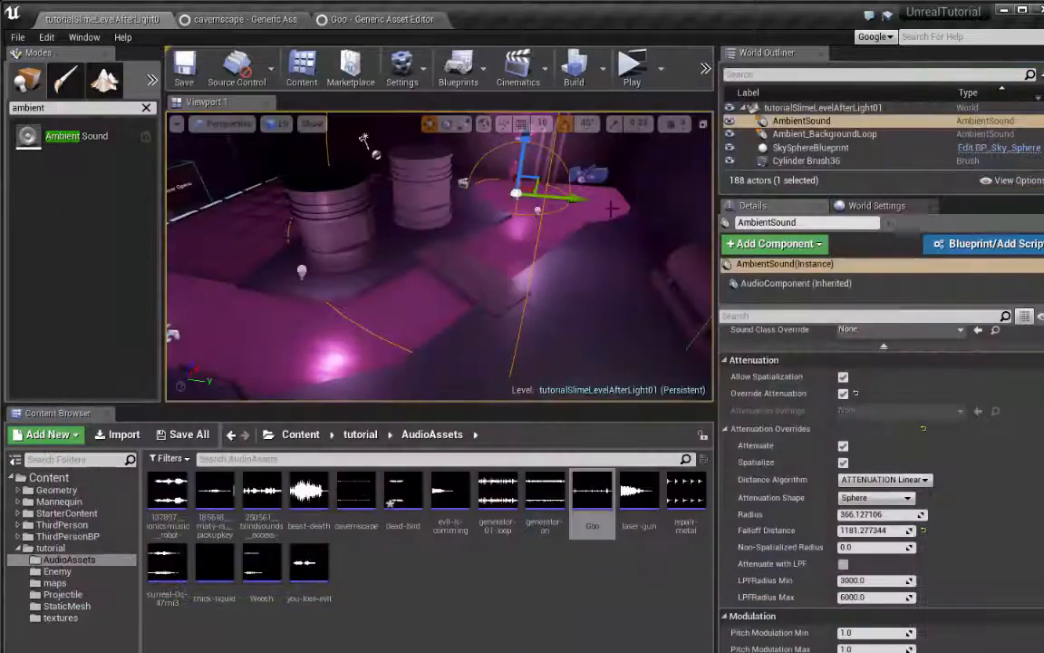
Duplicate the slime drips' Ambient Sound onto the slime stream, with an attenuation Radius of about 306.74 and Falloff Distance of about 415.73
mouse_move(490, 281)
right_mouse_down()
mouse_move(398, 279)
mouse_move(454, 304)
mouse_move(490, 281)
right_mouse_up()
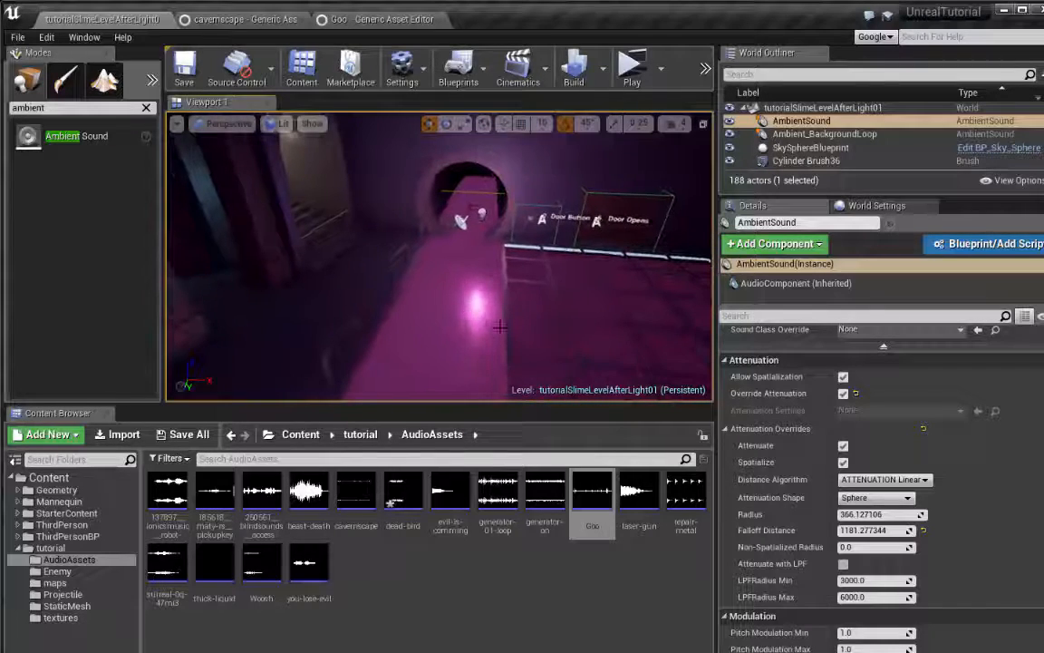
right_click_drag(499, 326, 598, 335)
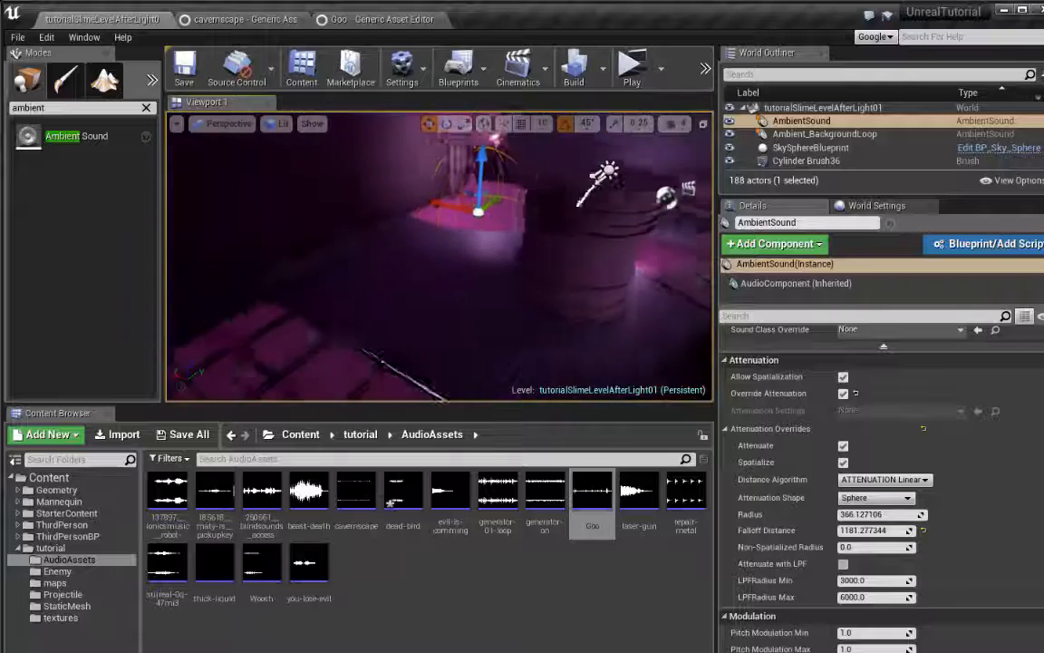
key("w")
right_click_drag(544, 308, 318, 290)
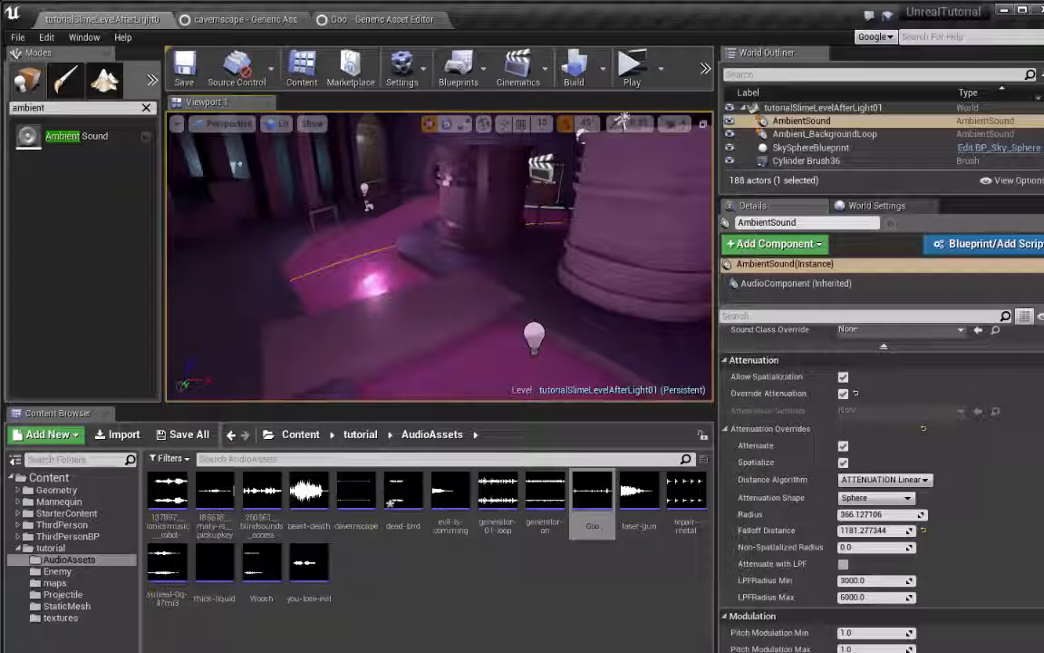
right_click_drag(662, 282, 702, 284)
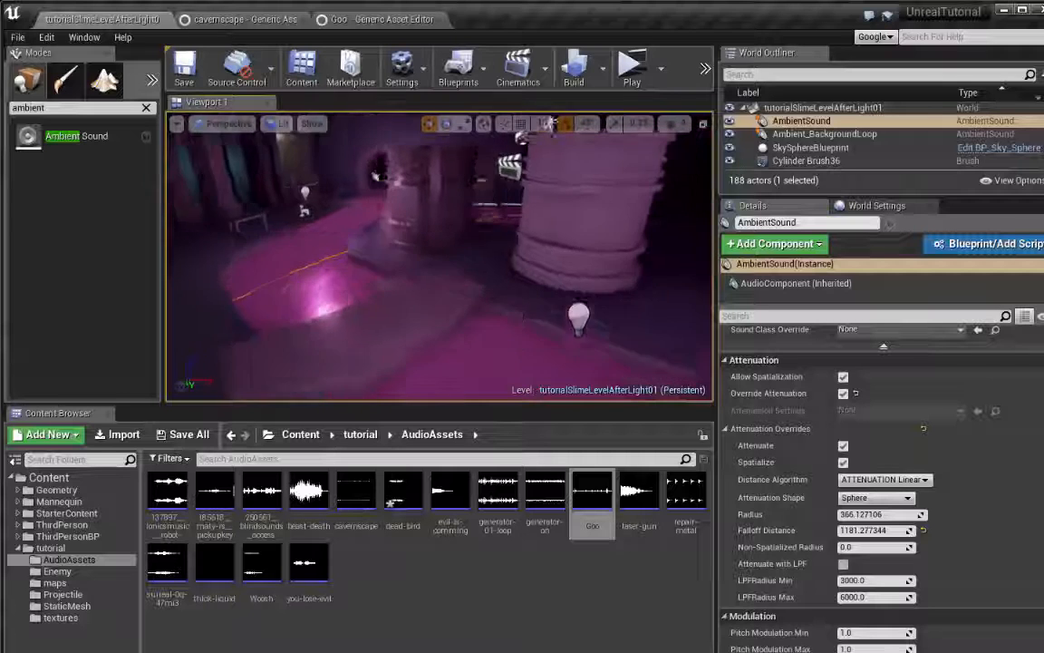
right_click_drag(439, 272, 507, 279)
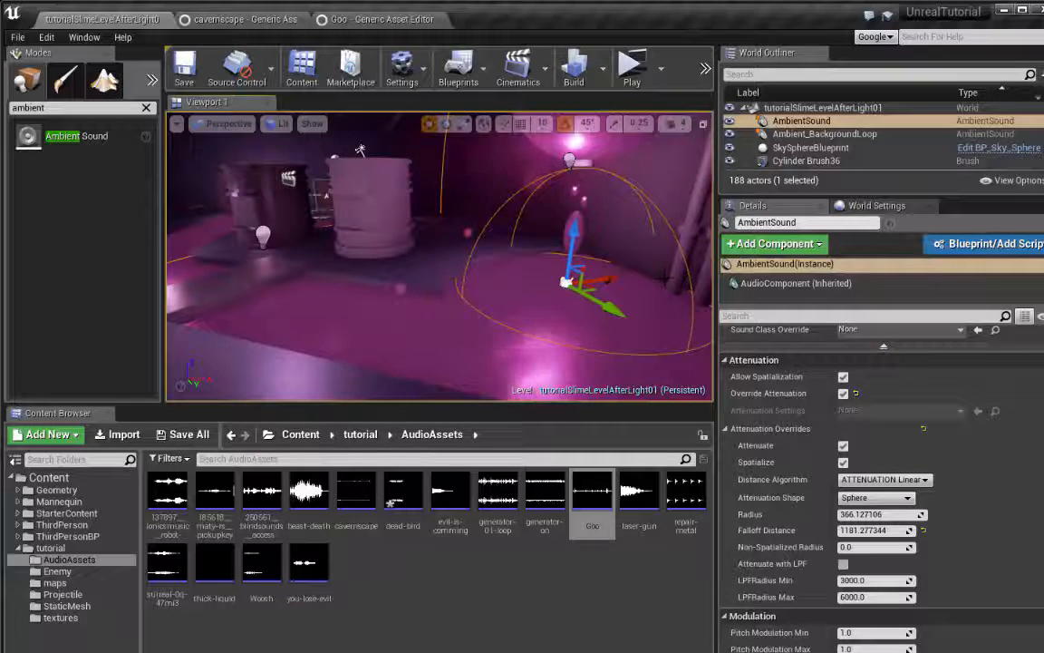
left_click_drag(591, 281, 600, 279, "alt")
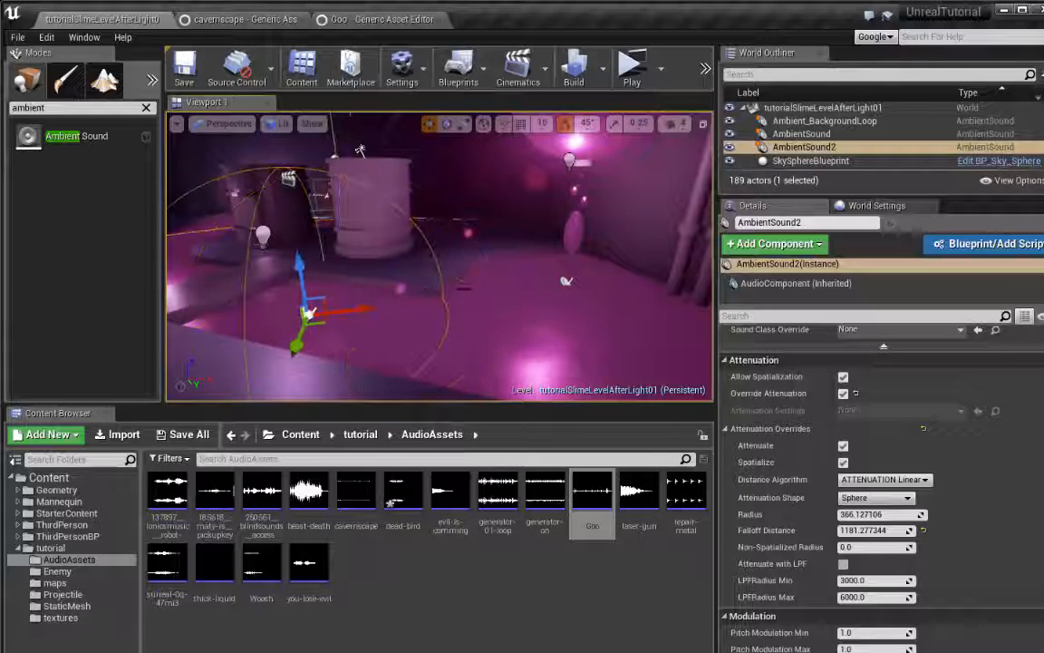
right_click_drag(439, 263, 477, 210)
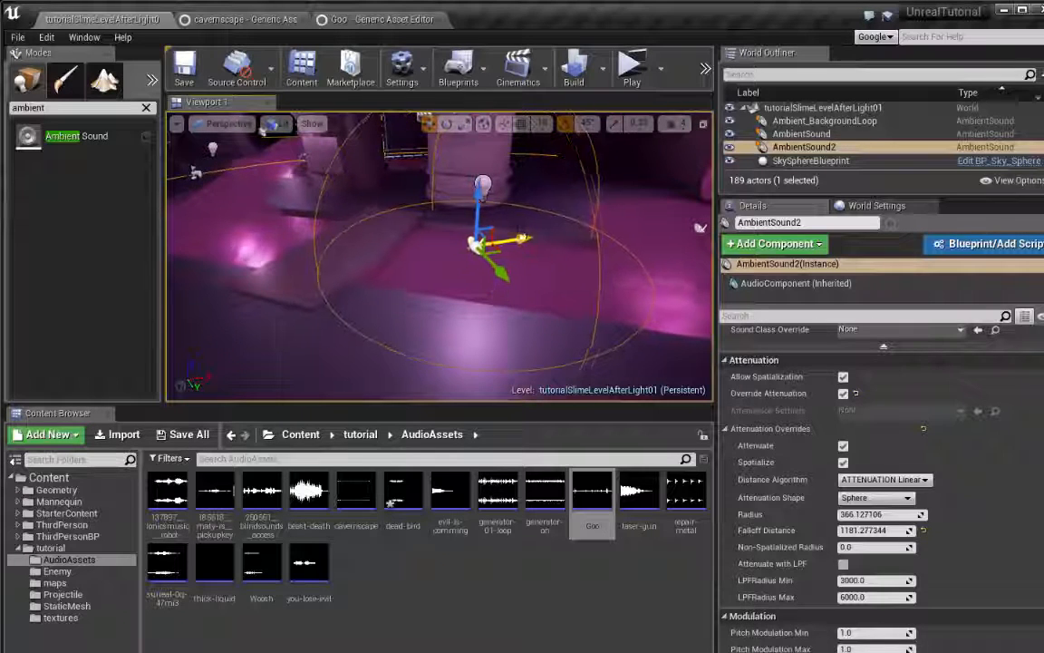
right_click_drag(523, 238, 383, 207)
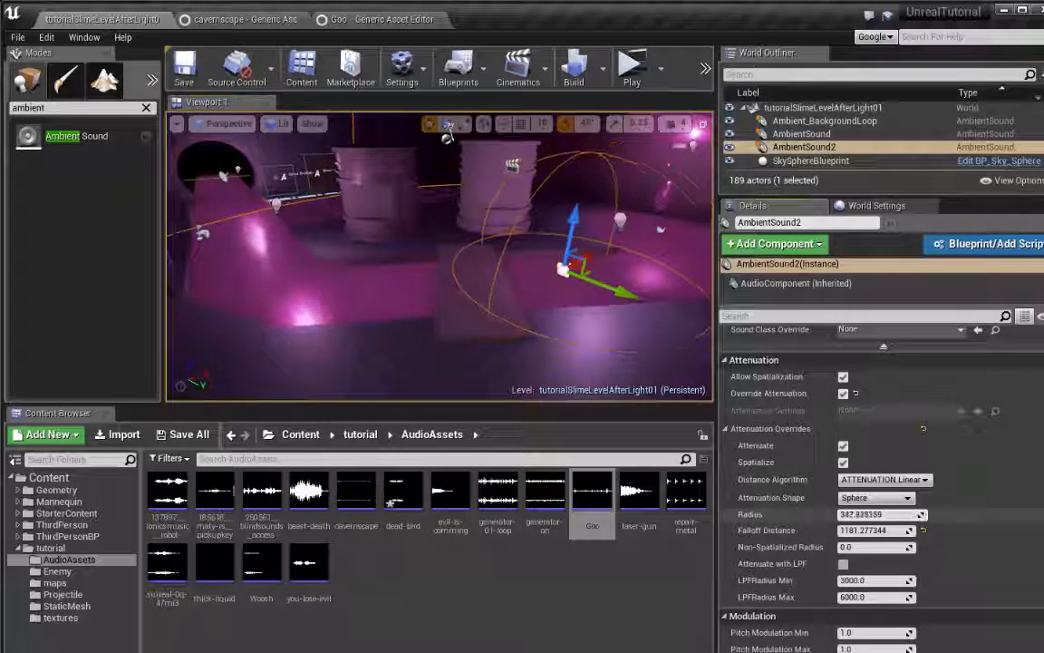
left_click_drag(920, 514, 902, 530)
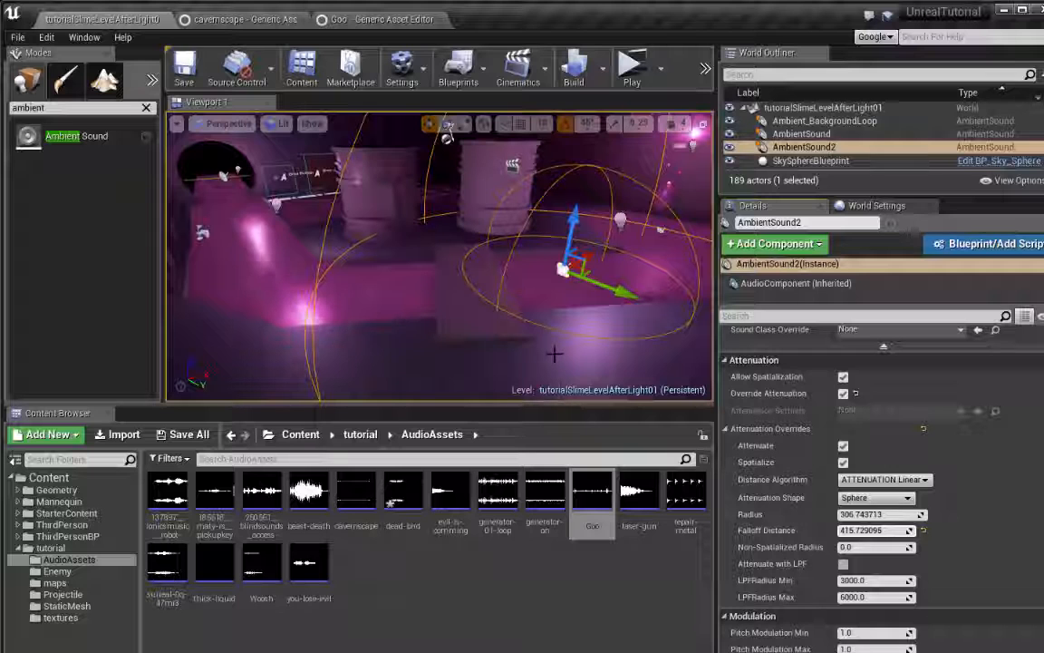
key("ctrl+w")
left_click_drag(625, 292, 365, 278)
right_click_drag(585, 239, 622, 240)
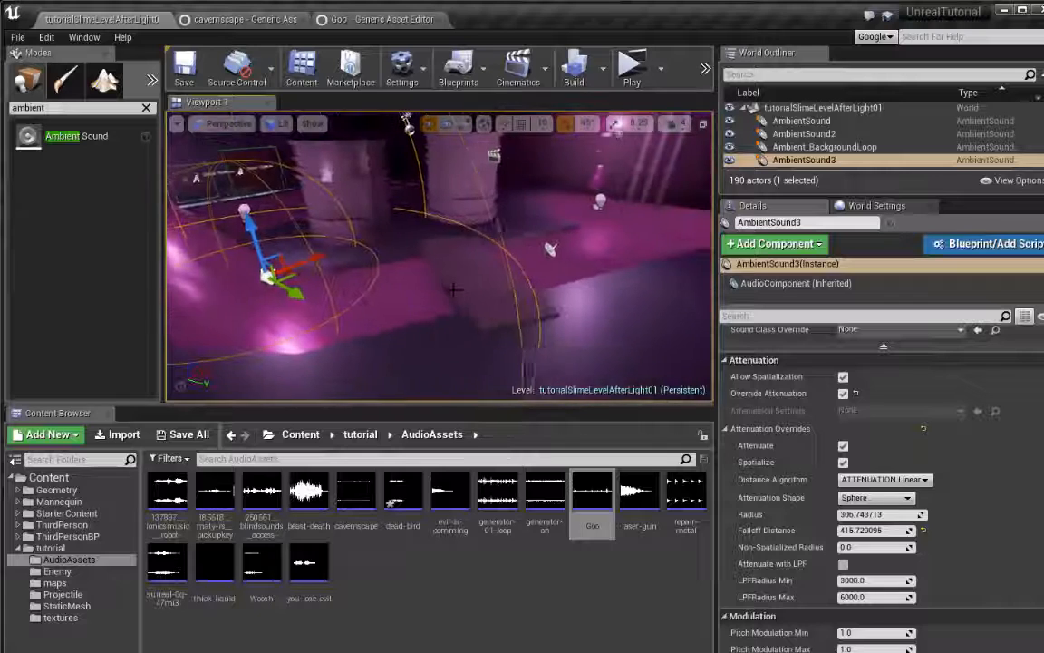
key("Delete")
Enlarge the slime stream Ambient Sound's attenuation to a Radius of about 663.38 and a Falloff Distance of about 626.10
mouse_move(599, 253)
right_mouse_down()
mouse_move(634, 261)
mouse_move(606, 244)
right_mouse_up()
left_click(617, 260)
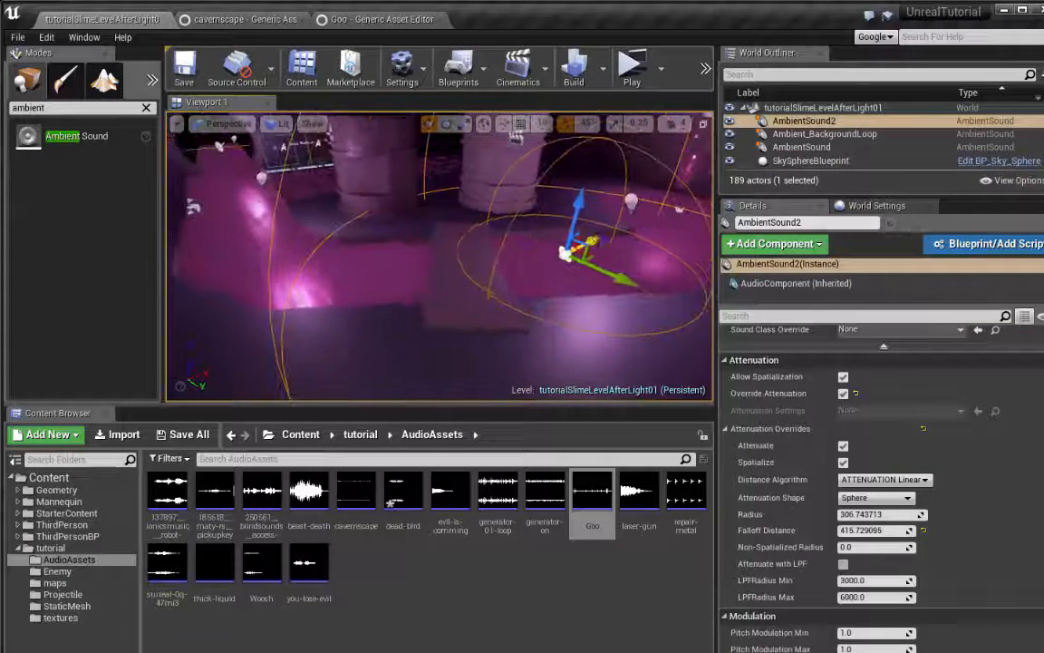
mouse_move(630, 289)
right_mouse_down()
mouse_move(616, 291)
mouse_move(646, 296)
right_mouse_up()
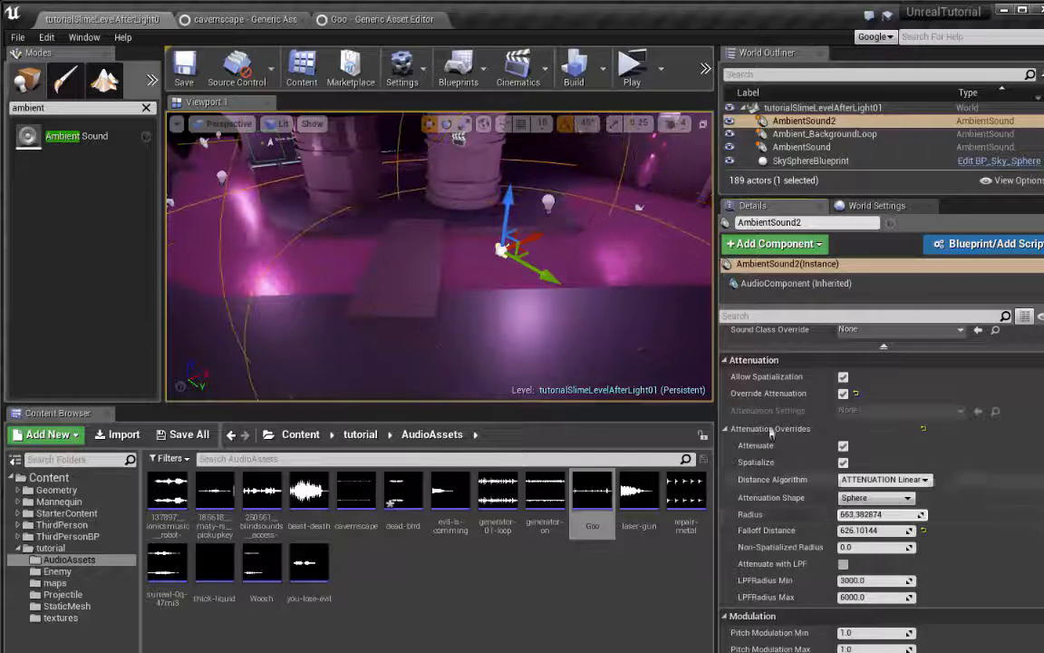
Move the duplicated Ambient Sound along the slime to the bend beside the barrels and set its attenuation Radius to about 964.01
right_click_drag(564, 241, 578, 247)
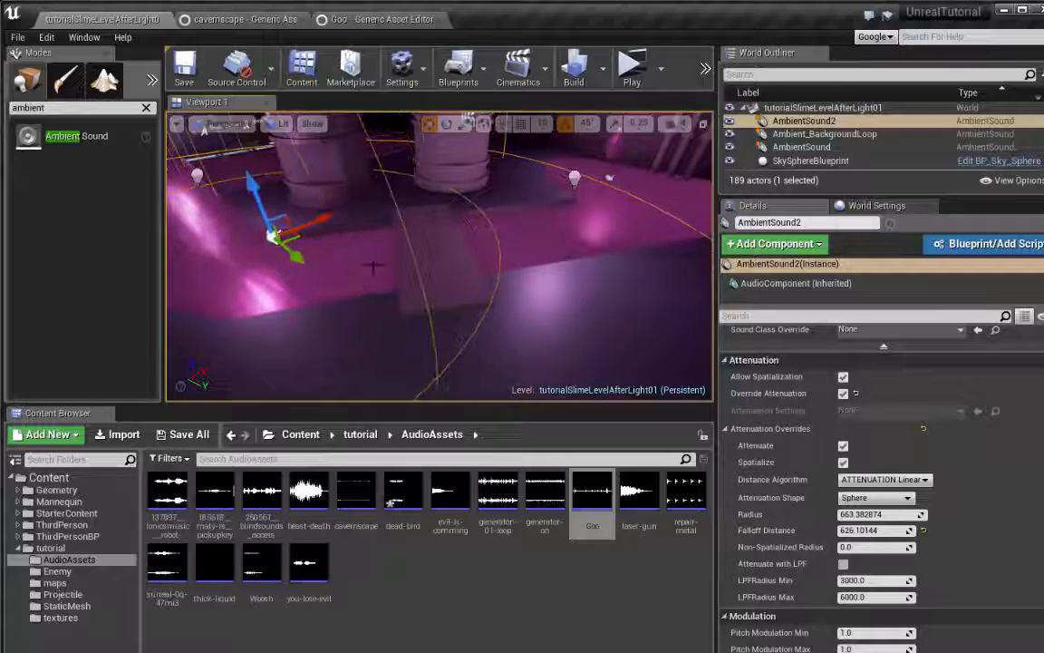
mouse_move(372, 266)
right_mouse_down()
mouse_move(412, 242)
mouse_move(373, 252)
mouse_move(373, 263)
right_mouse_up()
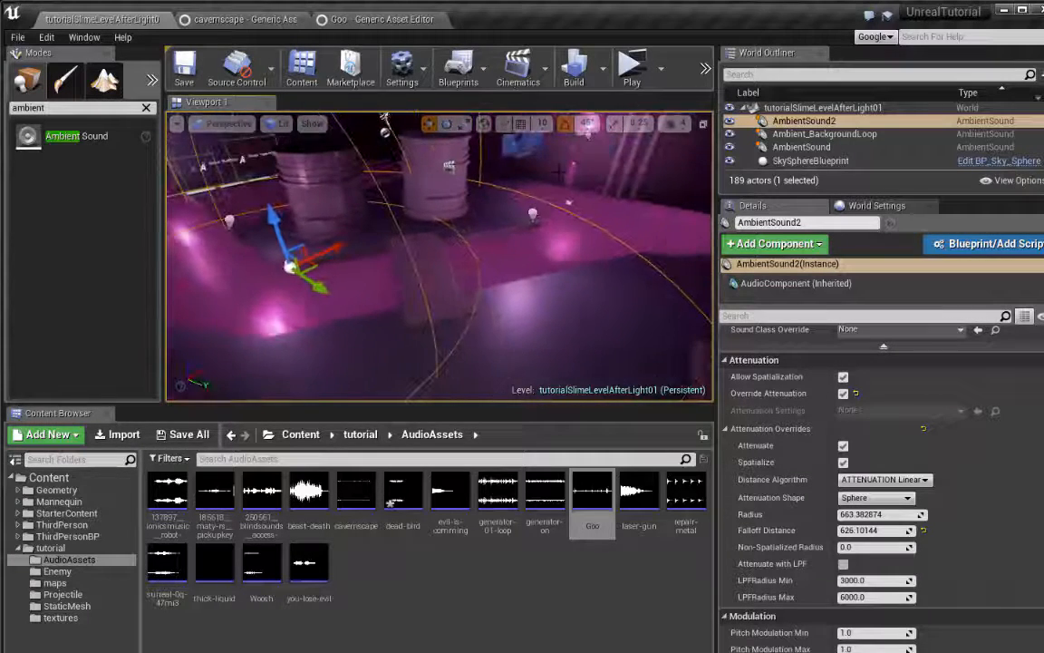
right_click_drag(553, 247, 490, 258)
left_click_drag(481, 262, 454, 251)
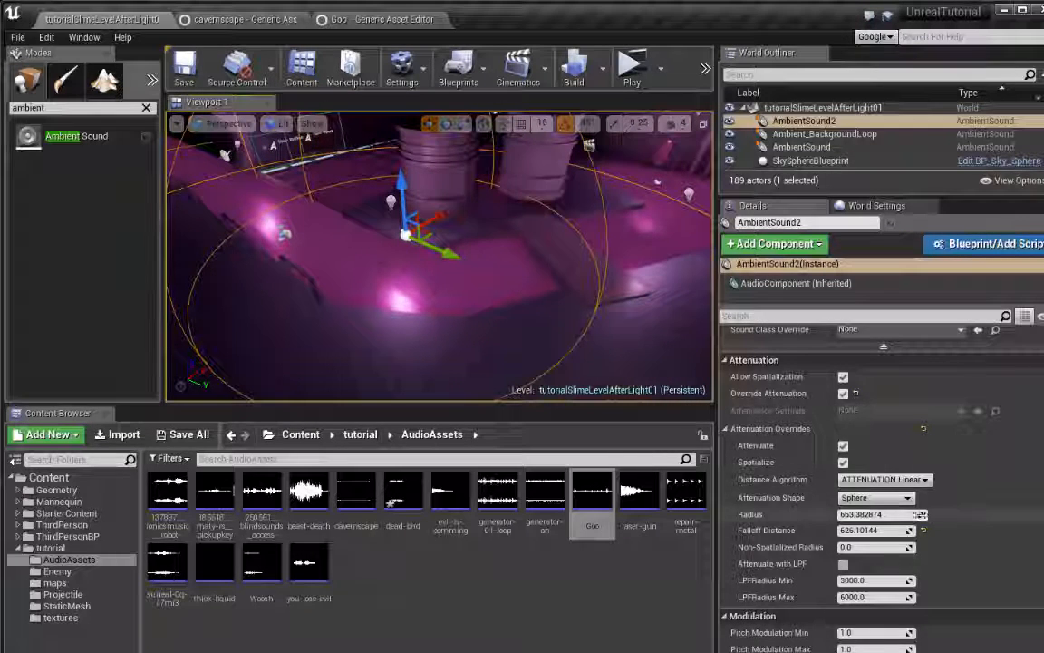
left_click_drag(921, 514, 943, 514)
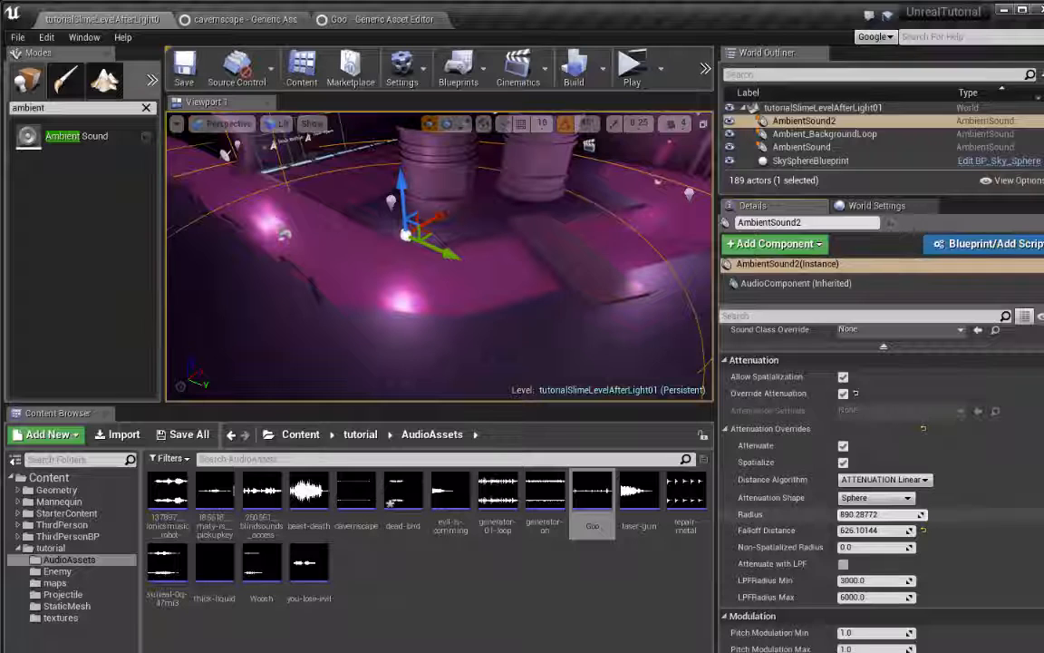
right_click_drag(562, 281, 588, 327)
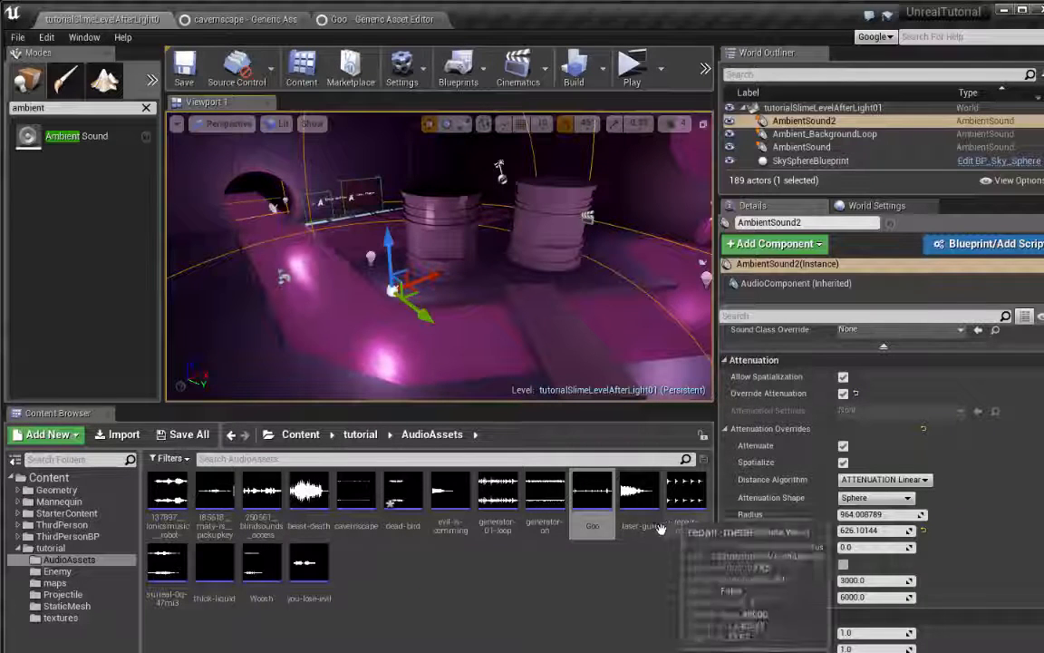
Replace the duplicated Ambient Sound's Sound with the thick-liquid sound wave from the AudioAssets folder
left_click_drag(216, 565, 259, 564)
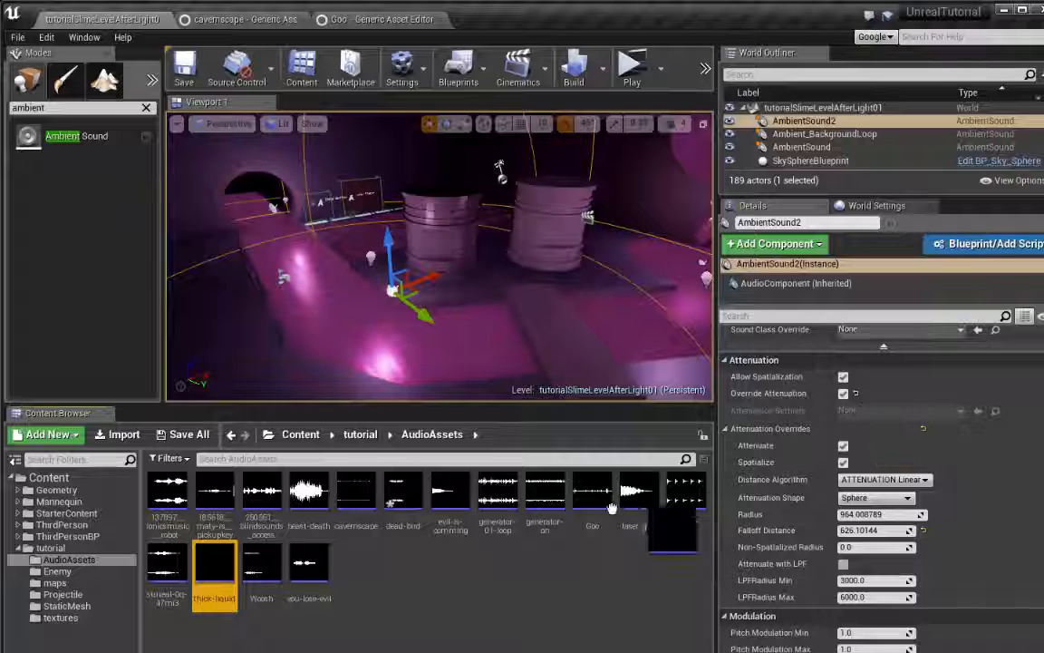
scroll(859, 435, "up", 5)
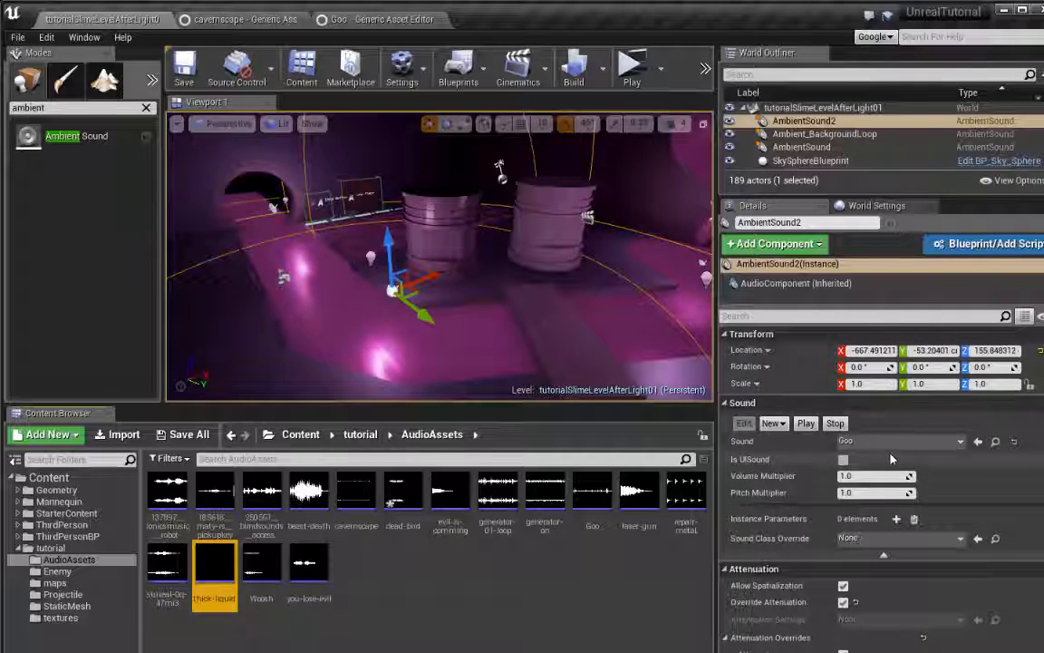
right_click_drag(504, 349, 591, 350)
key("f")
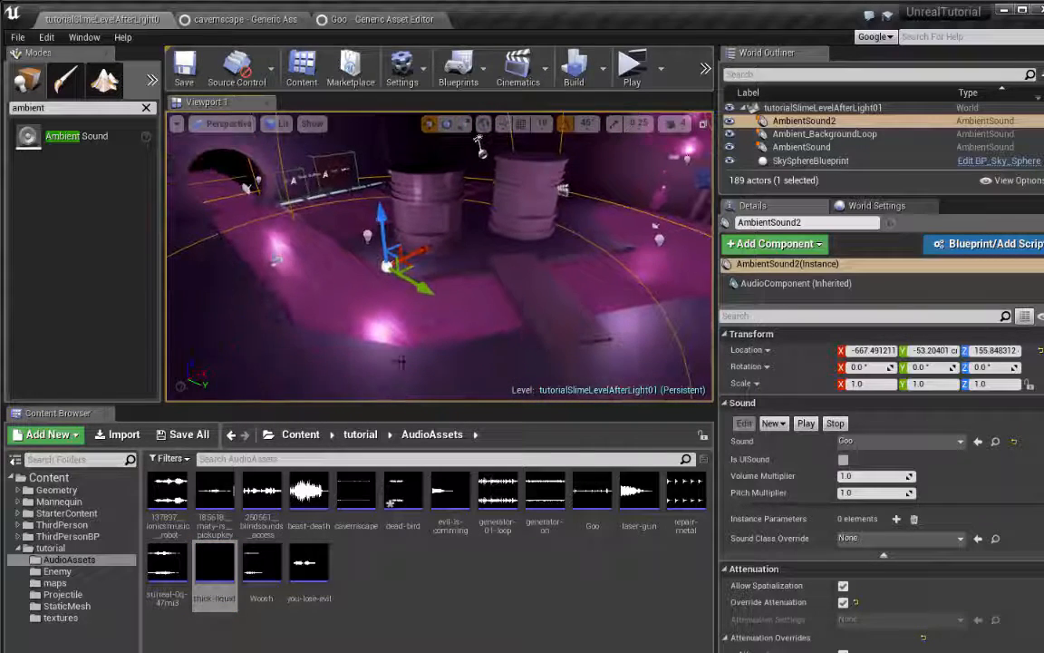
left_click_drag(223, 569, 373, 585)
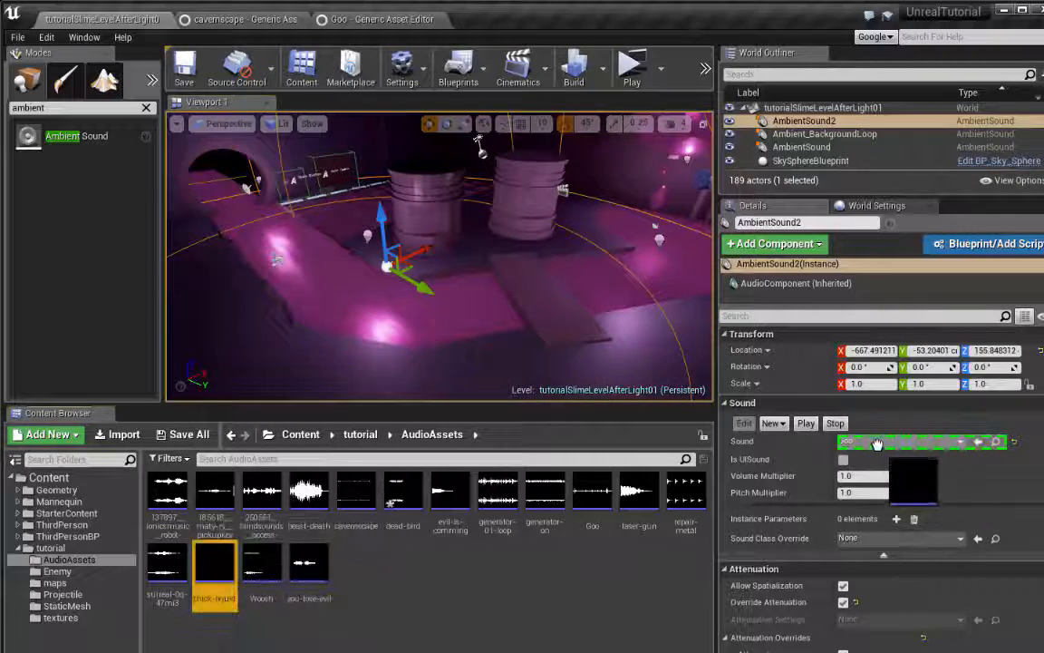
left_click_drag(877, 443, 877, 444)
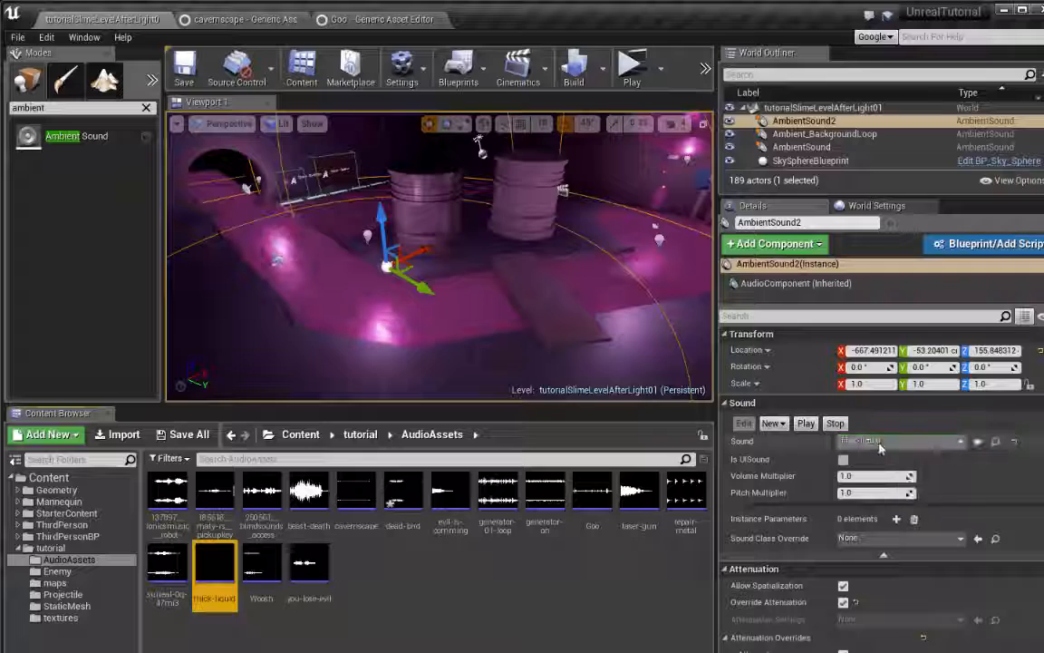
Play-test the level, running the character along the slime, the grates and the barrels to check the ambient sounds
left_click(632, 73)
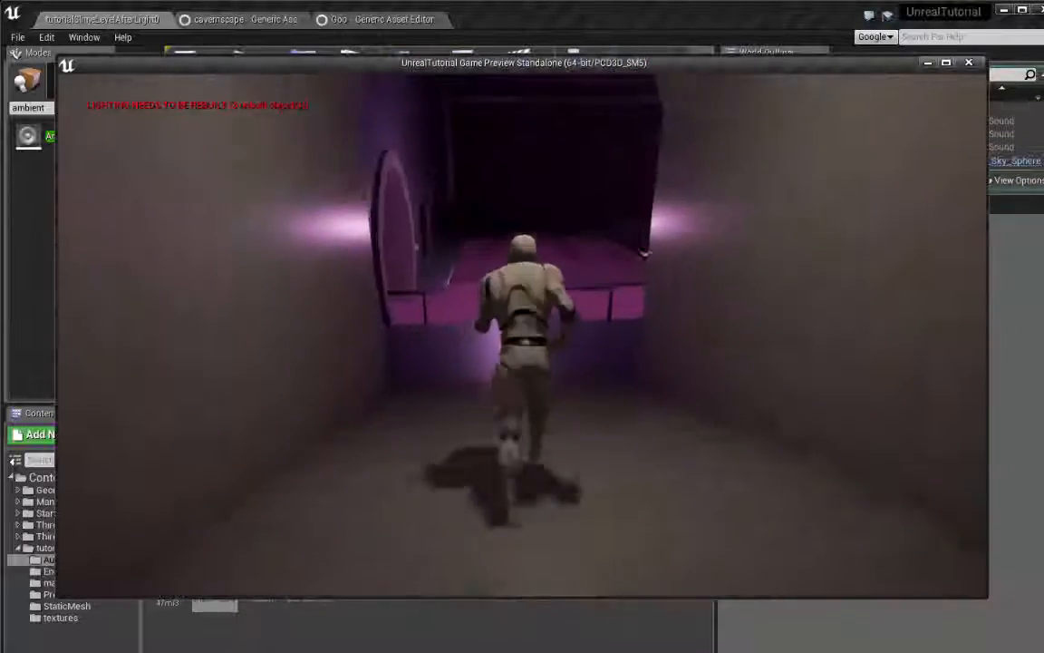
key("w")
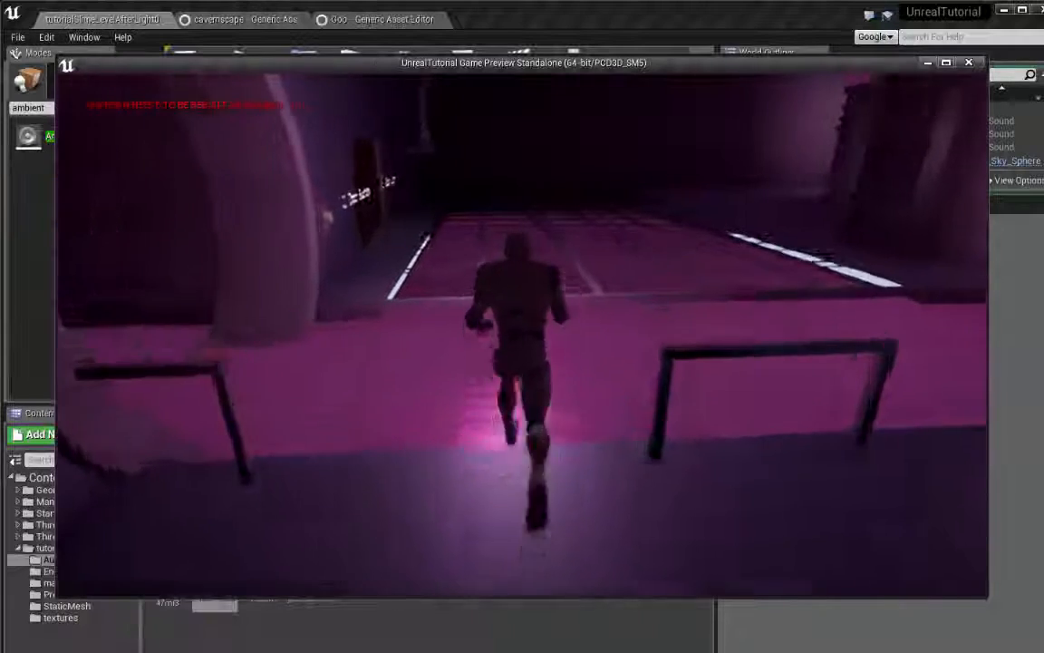
key("s")
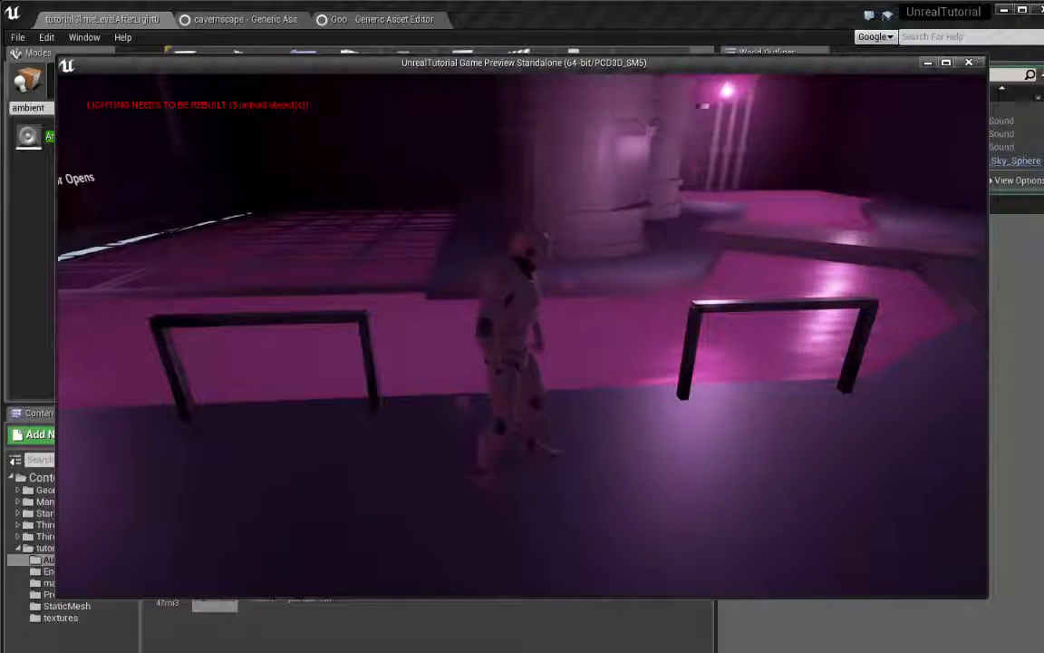
key("d")
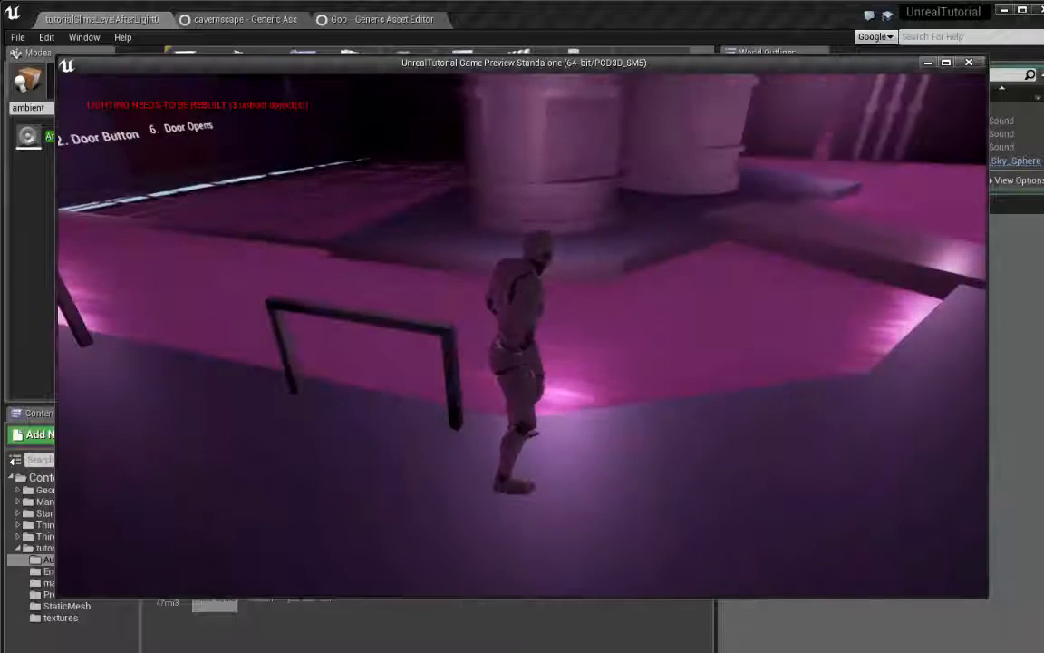
key("w")
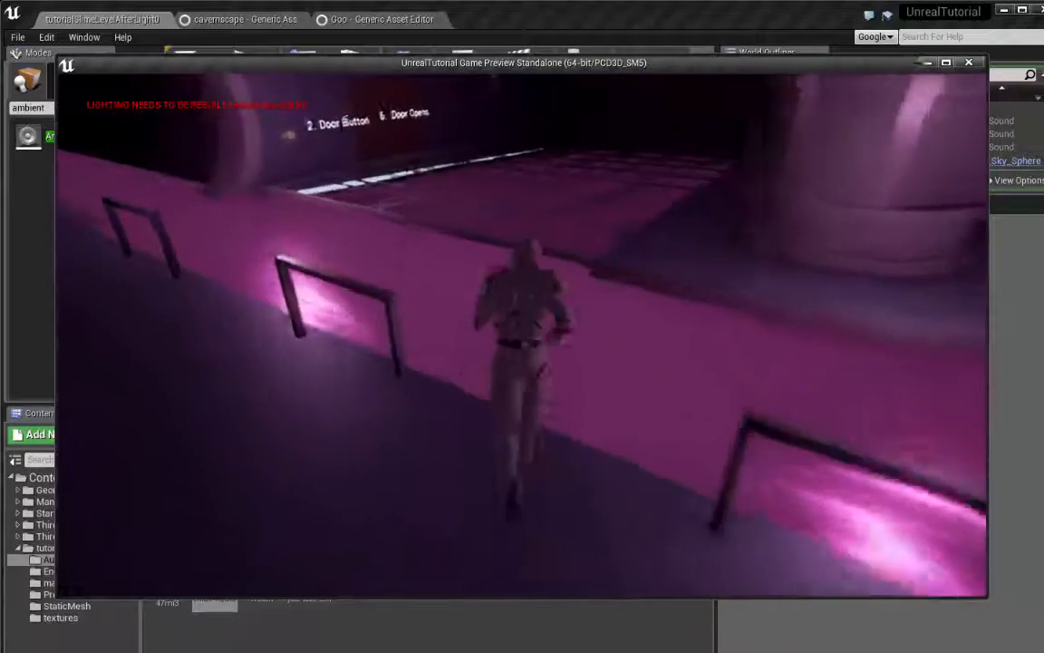
key("w")
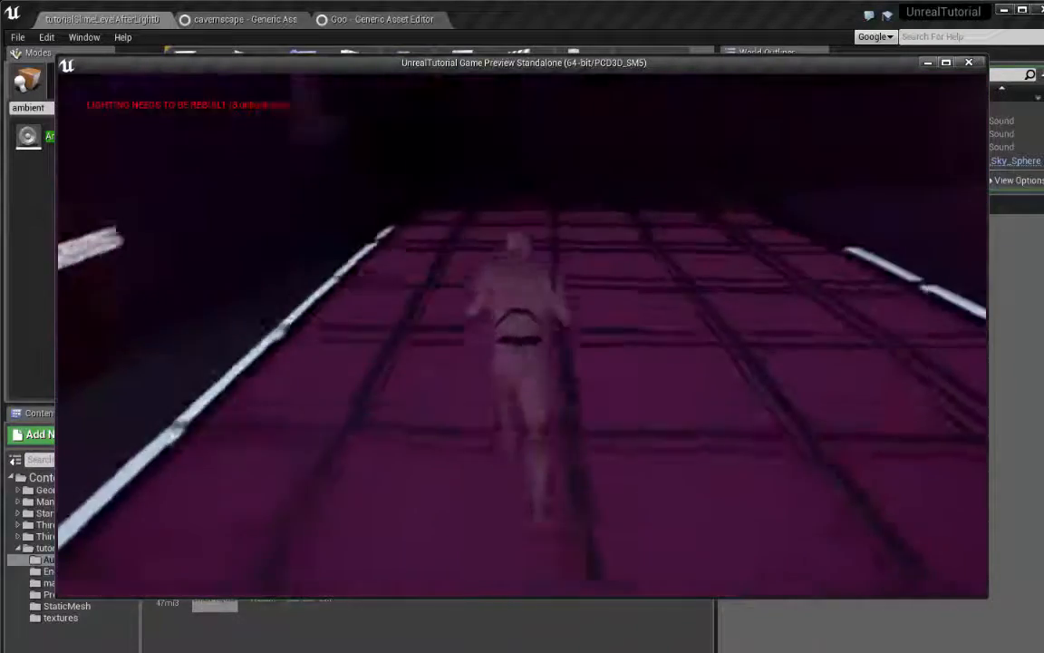
key("a")
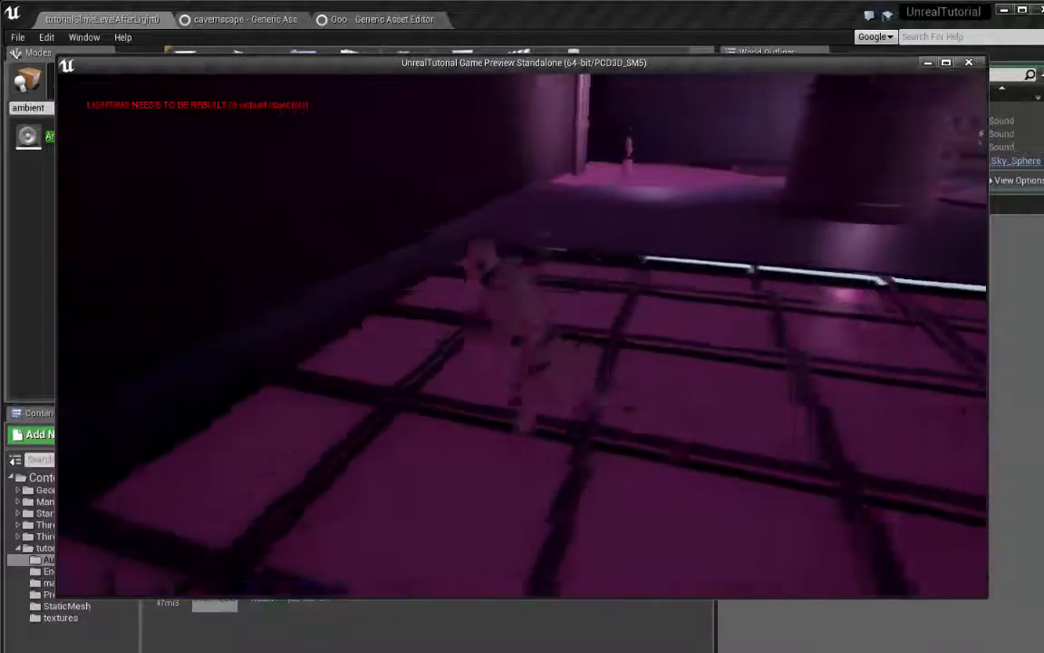
key("w")
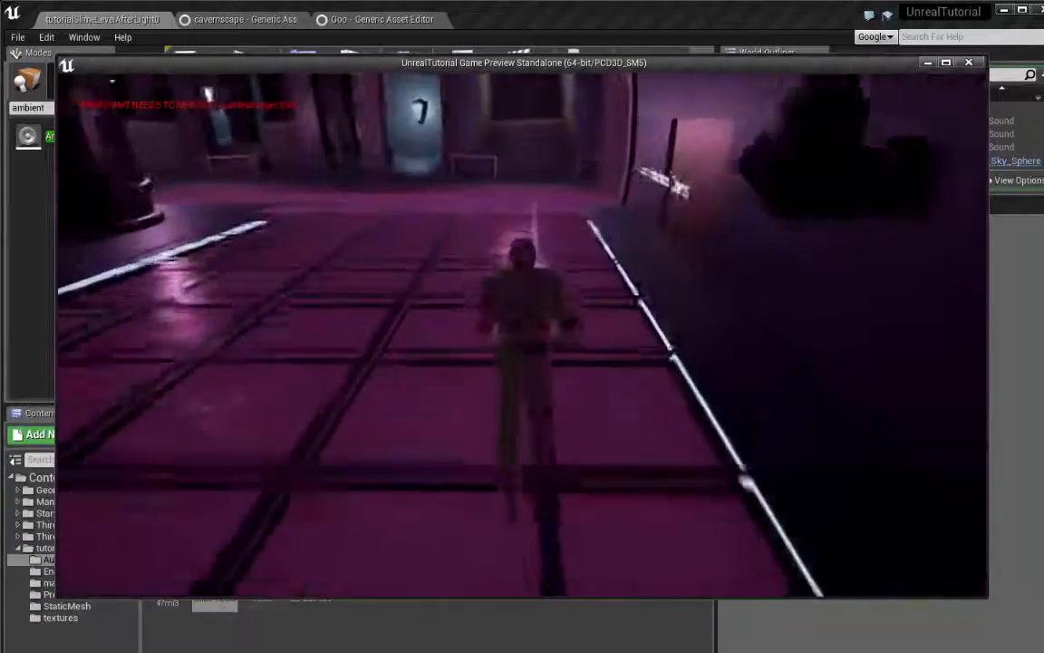
key("w")
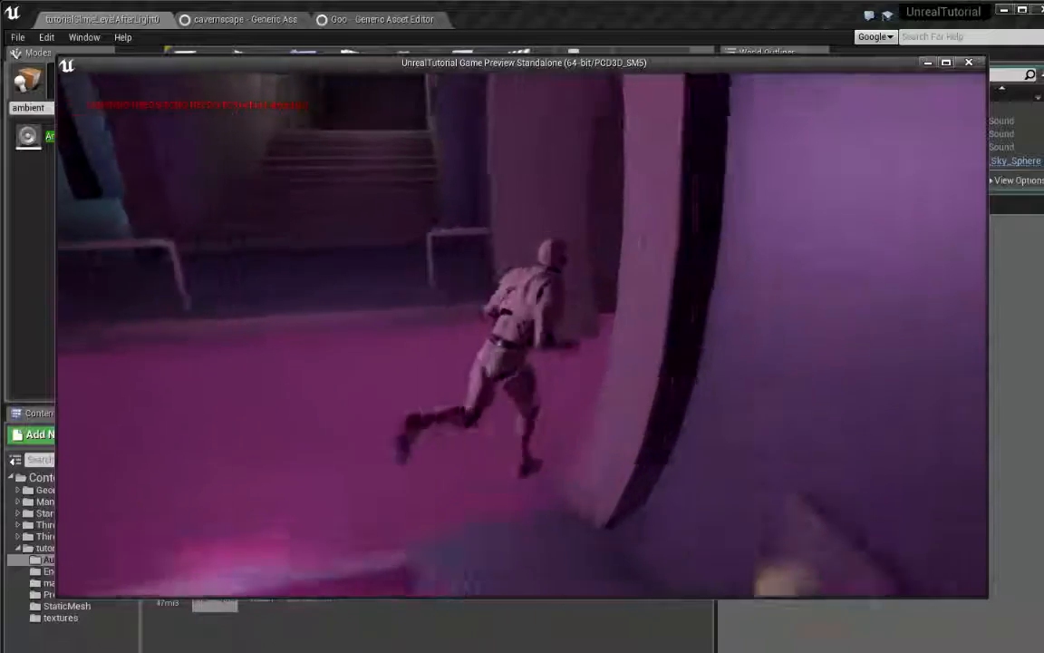
key("a")
key("w")
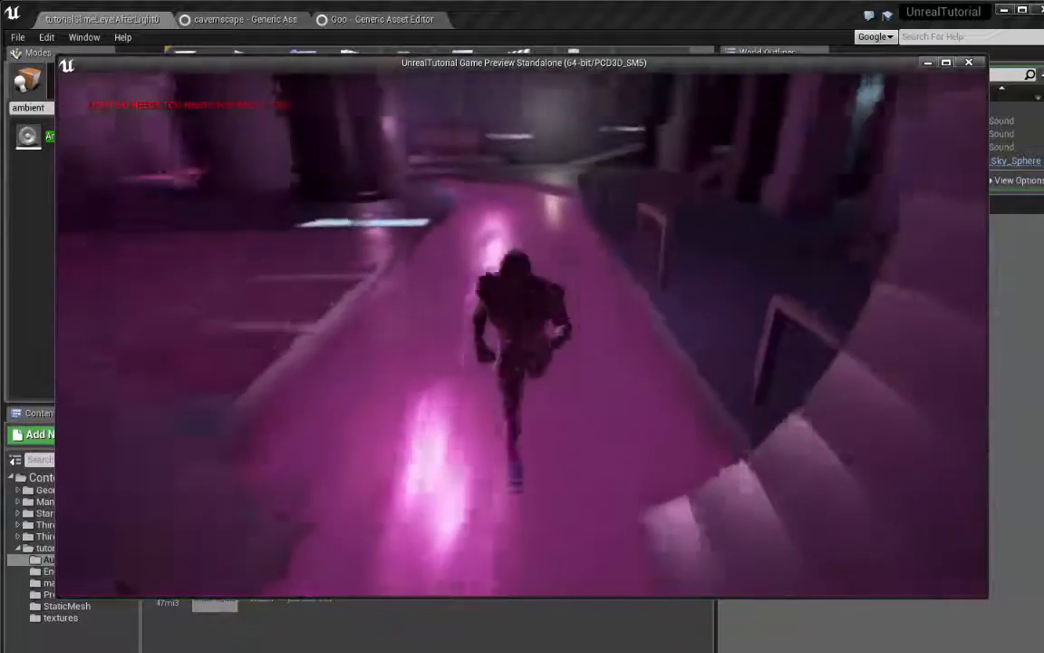
key("w")
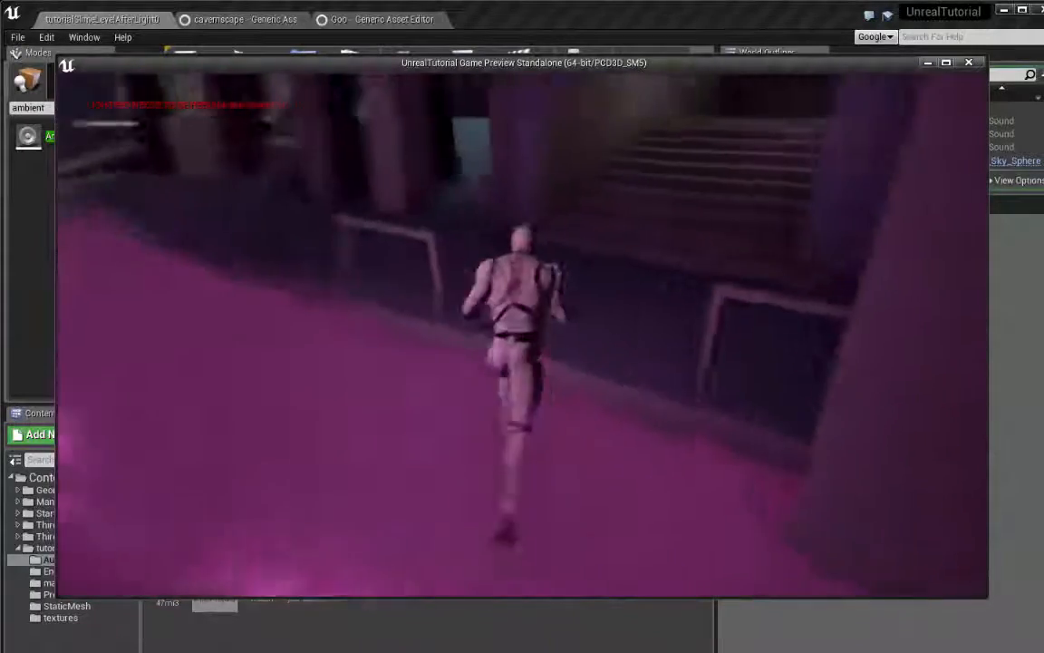
key("w")
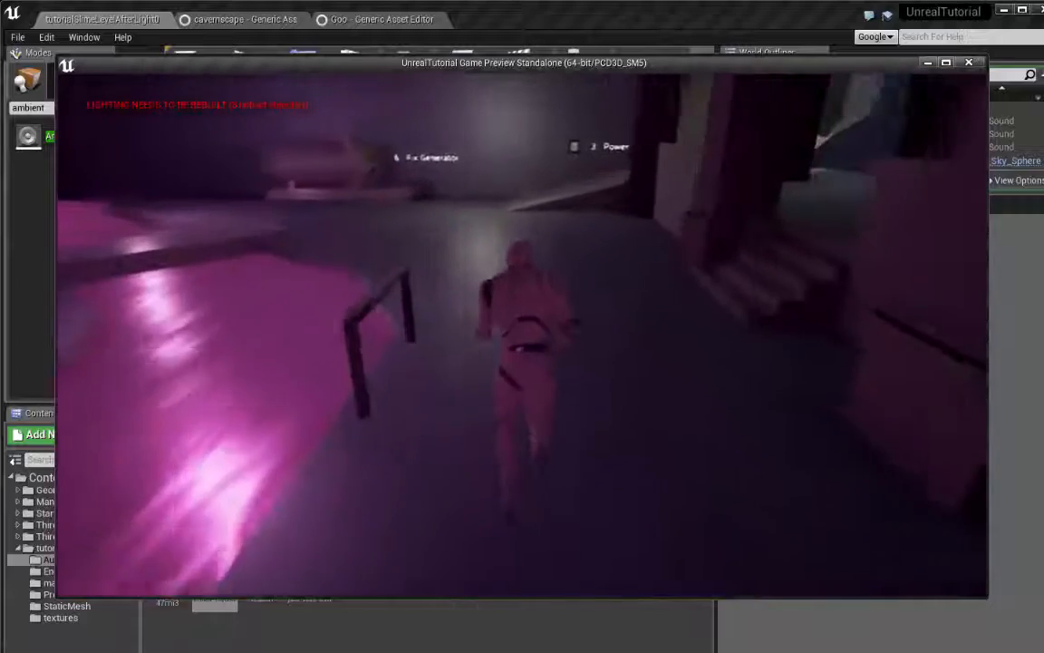
key("w")
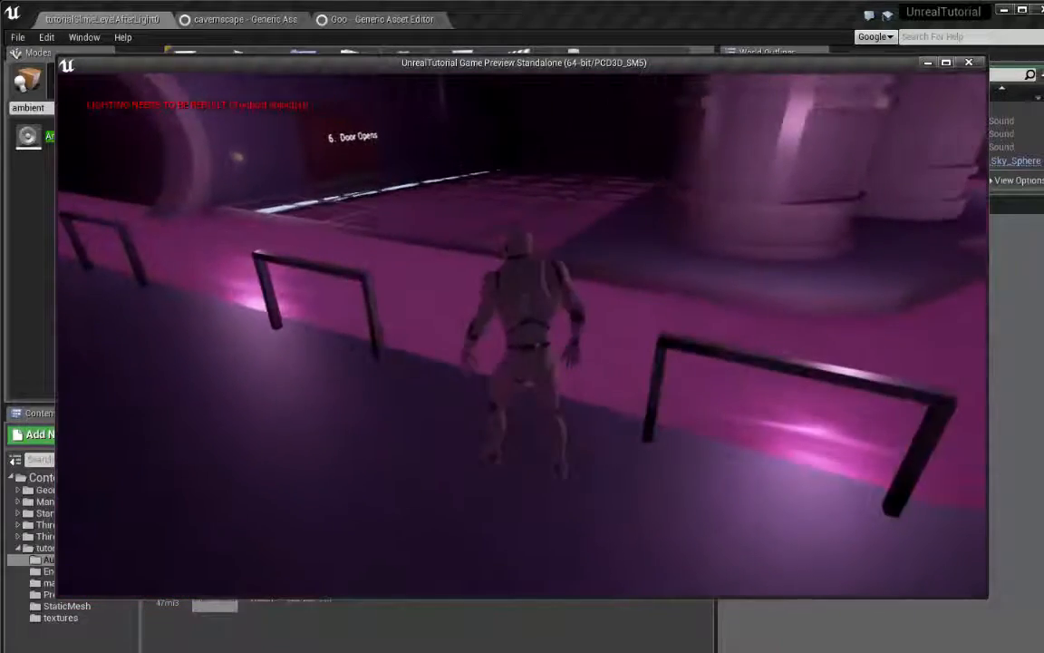
key("w")
key("s")
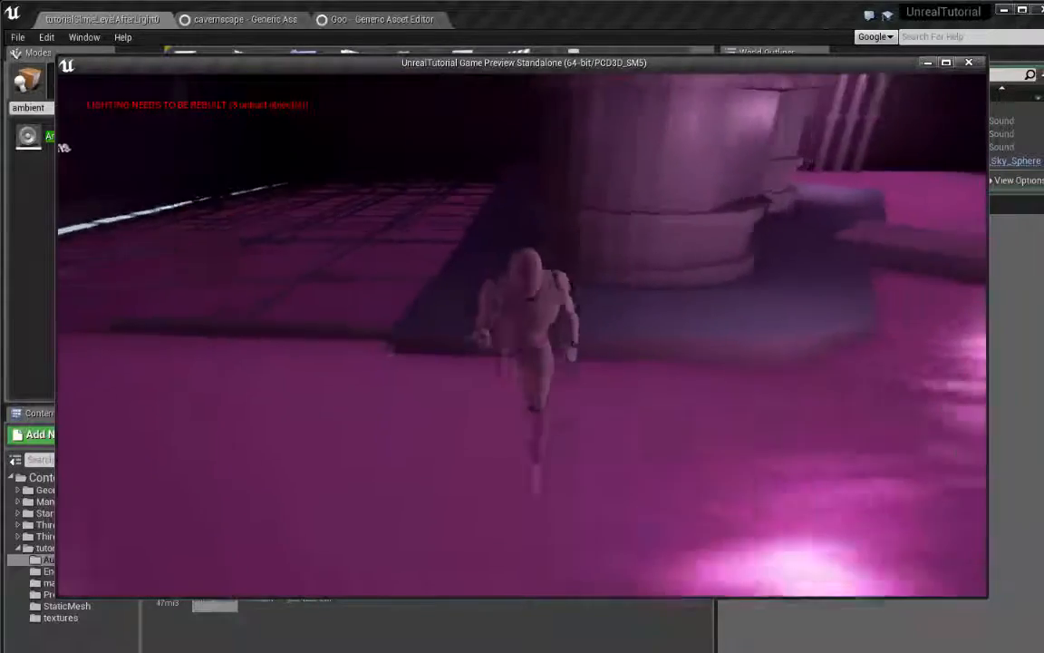
key("Escape")
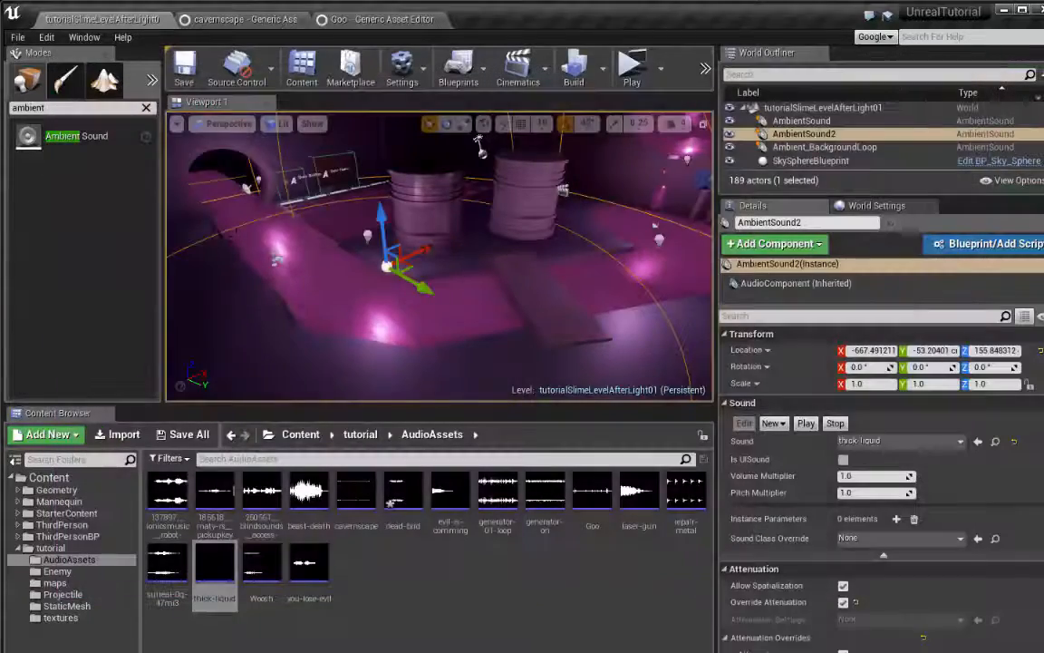
Enable Looping on the thick-liquid sound wave and return to the level
double_click(221, 569)
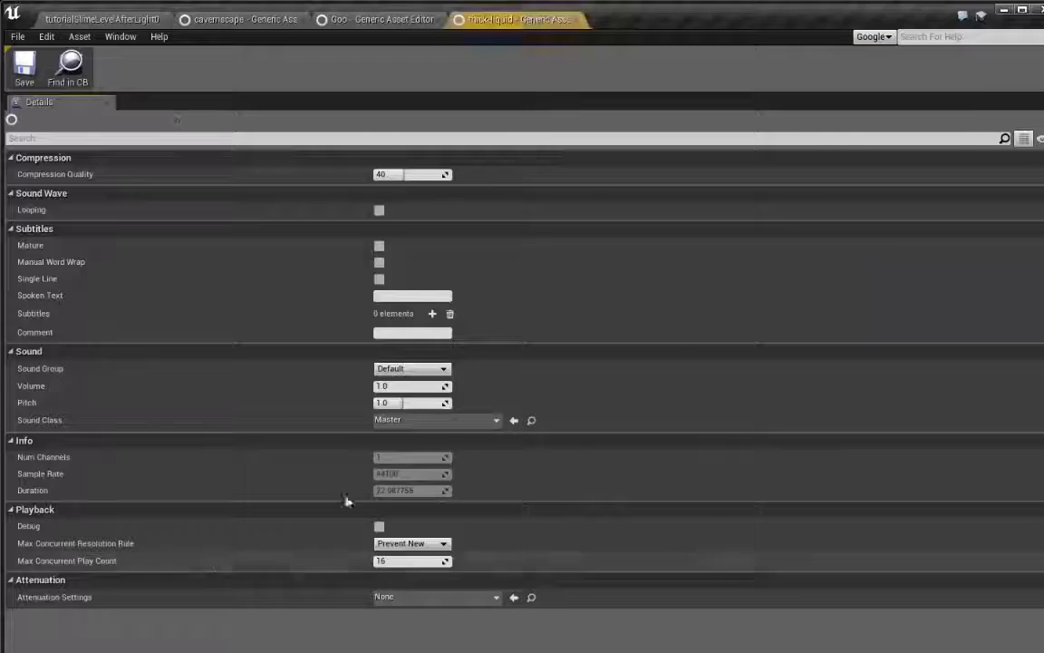
left_click(379, 210)
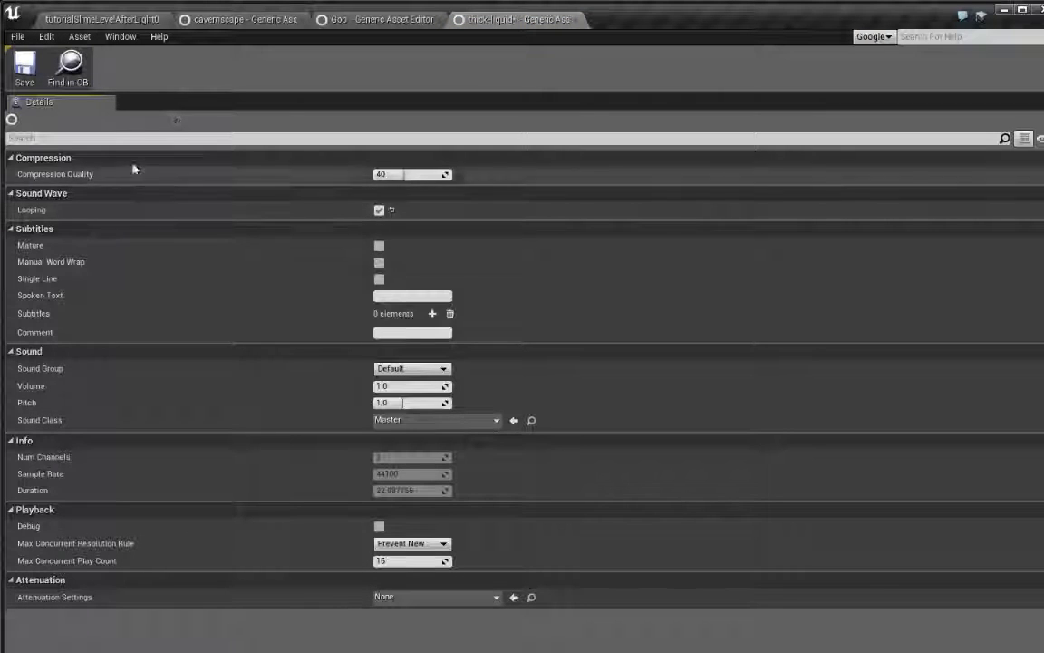
left_click(102, 19)
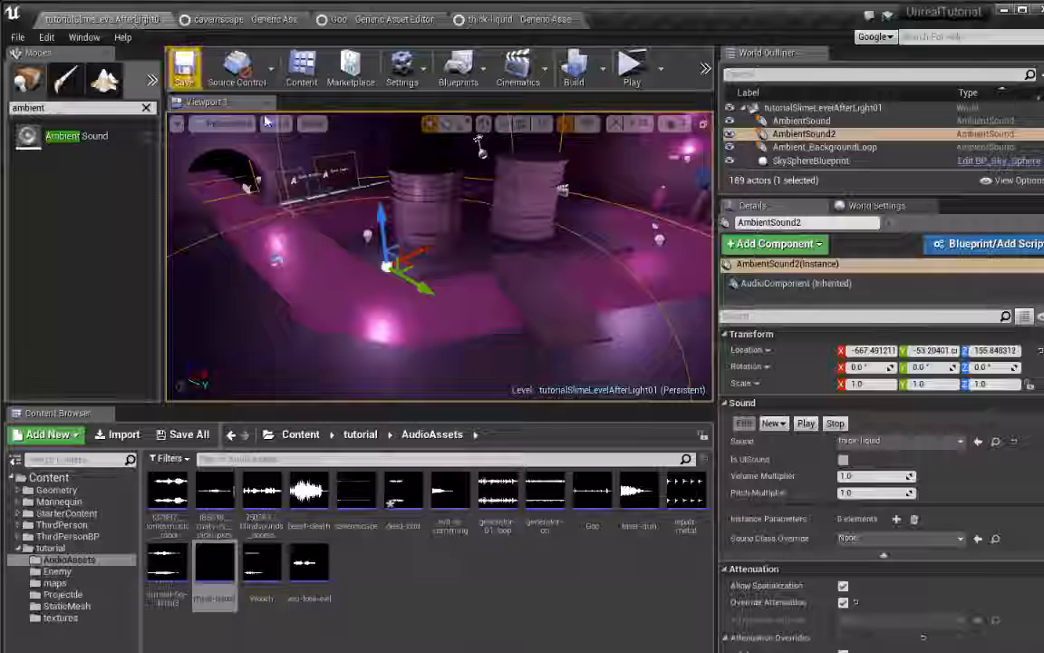
Set the thick-liquid Ambient Sound's attenuation Radius to about 978.43 and its Falloff Distance to about 1990.79
right_click_drag(440, 262, 412, 259)
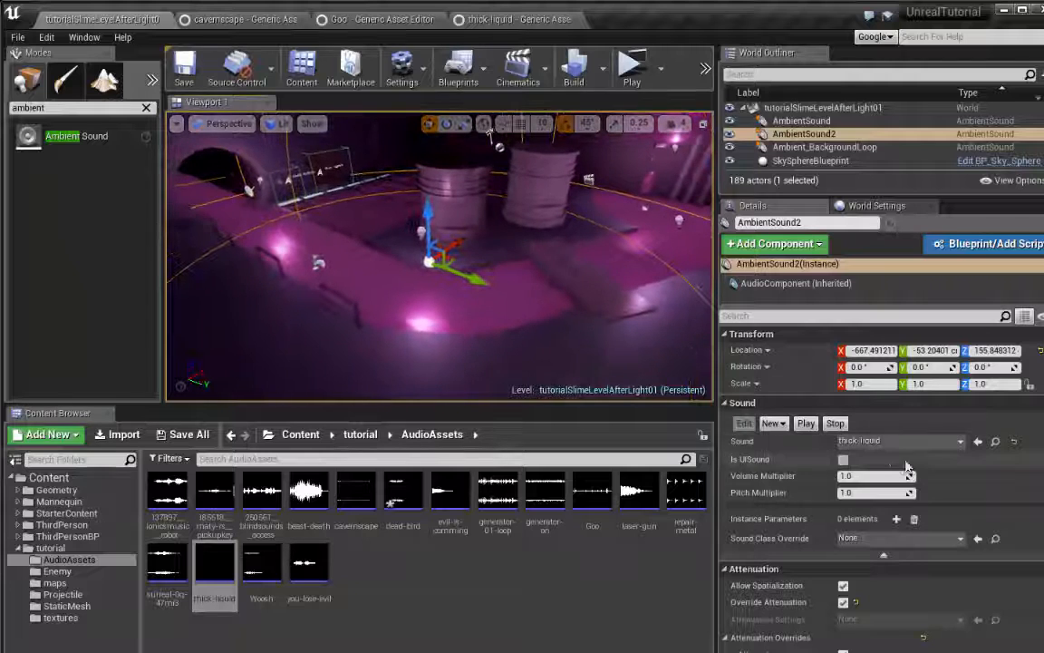
scroll(853, 541, "down", 3)
scroll(816, 507, "up", 3)
scroll(907, 517, "down", 6)
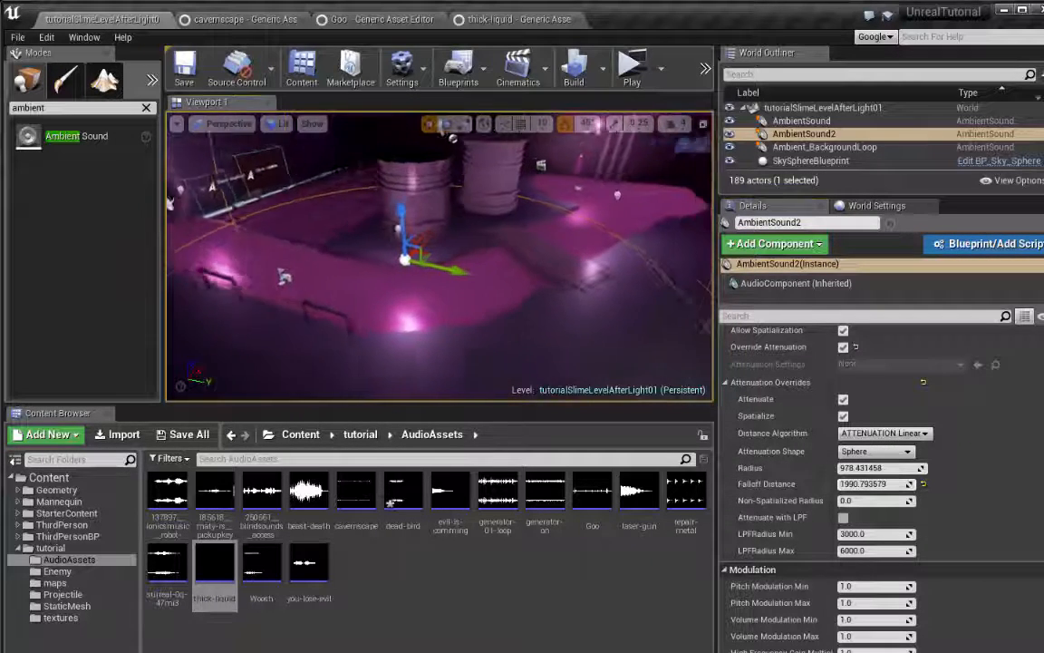
Play-test the level, running through the slime, grates, drips, generator area and lamp-lit passage to check the thick-liquid sound's range and volume
left_click(629, 64)
key("w")
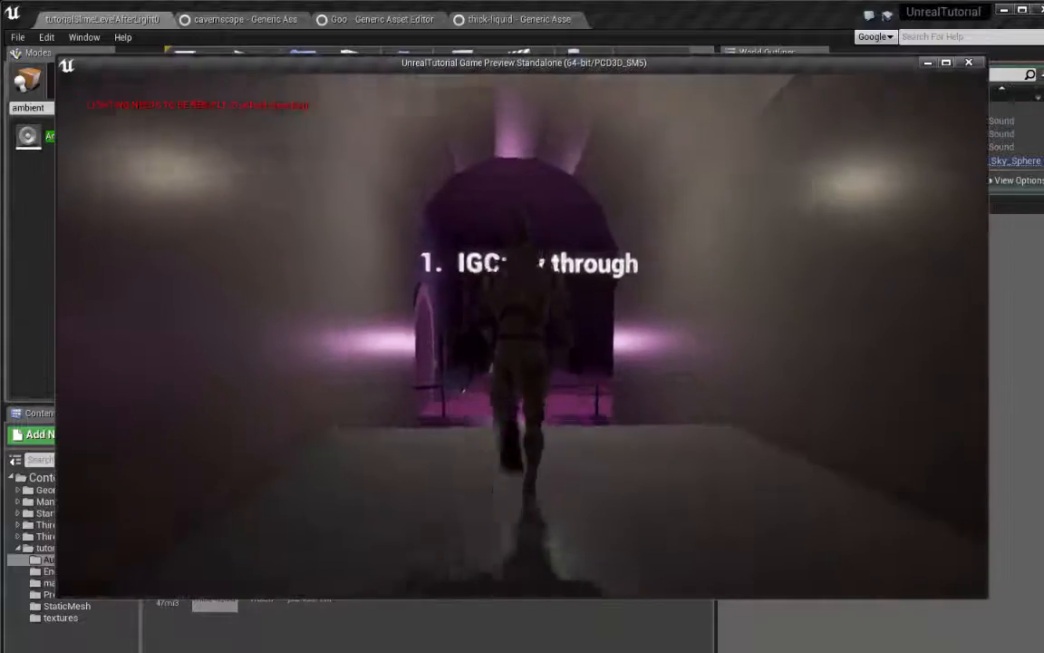
key("w")
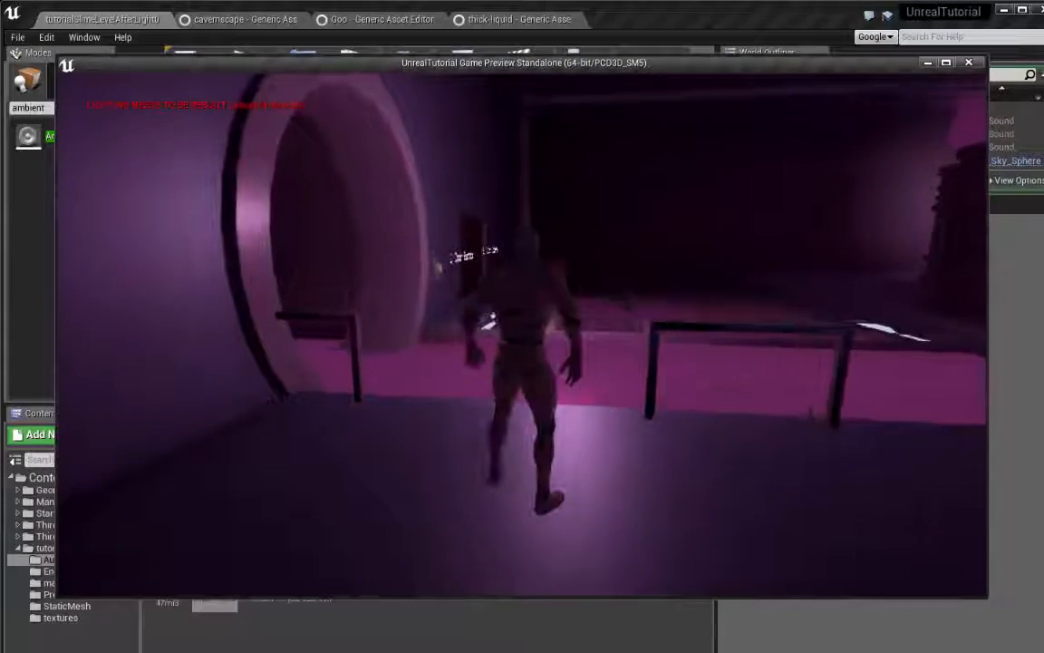
key("w")
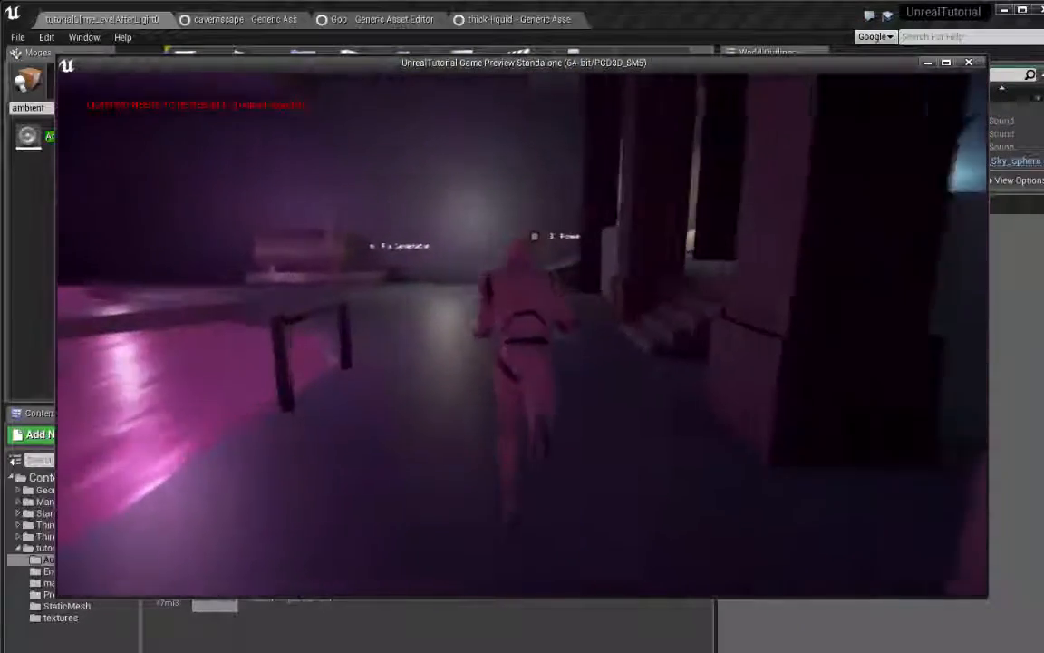
key("w")
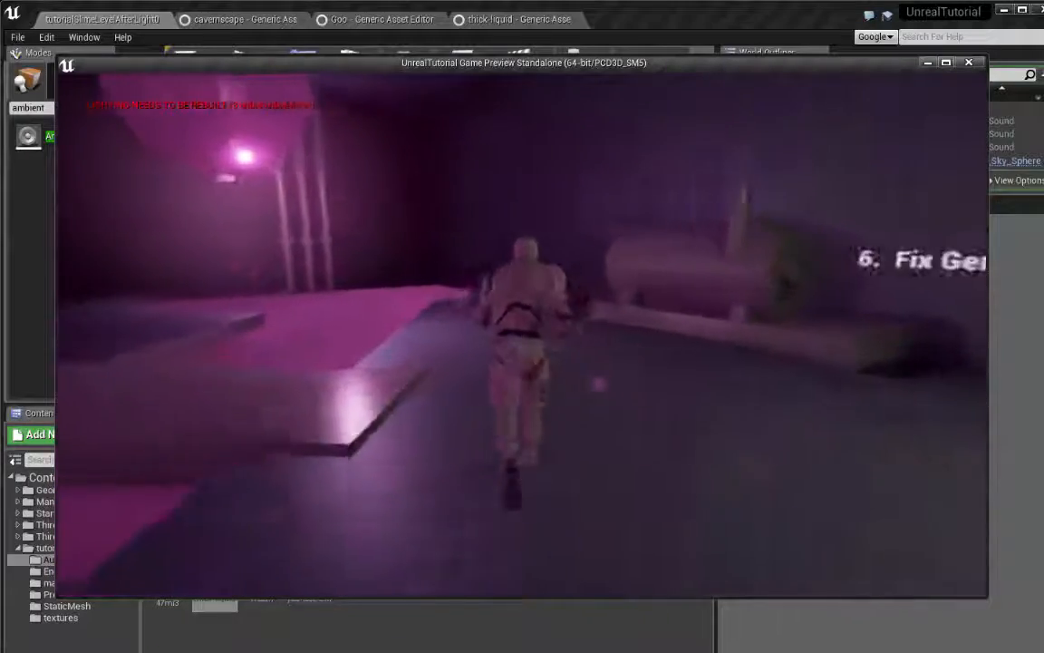
key("w")
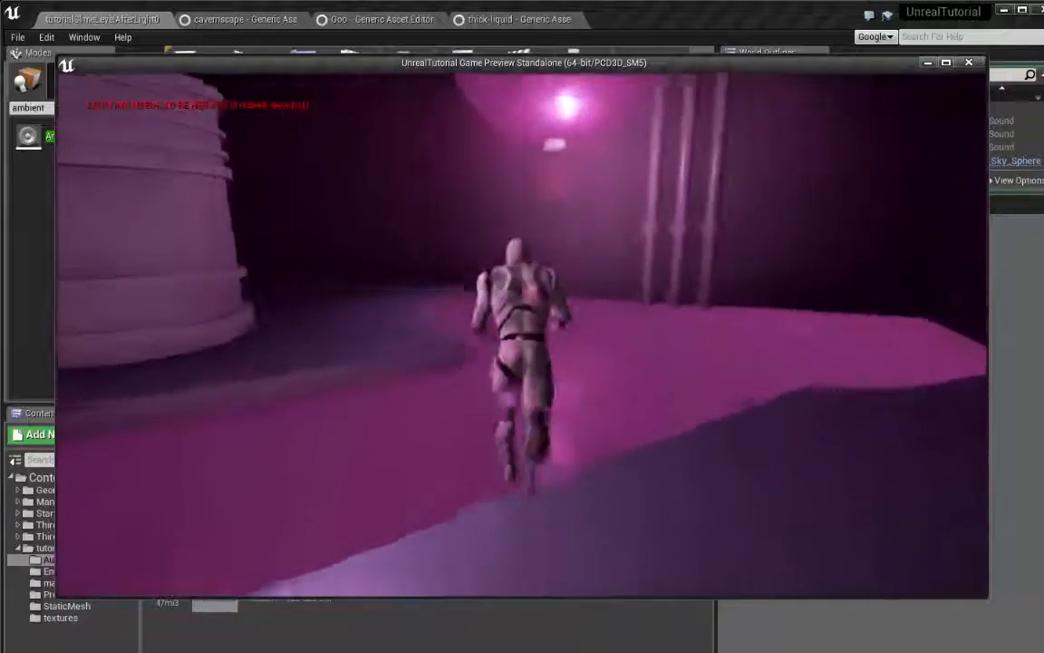
key("w")
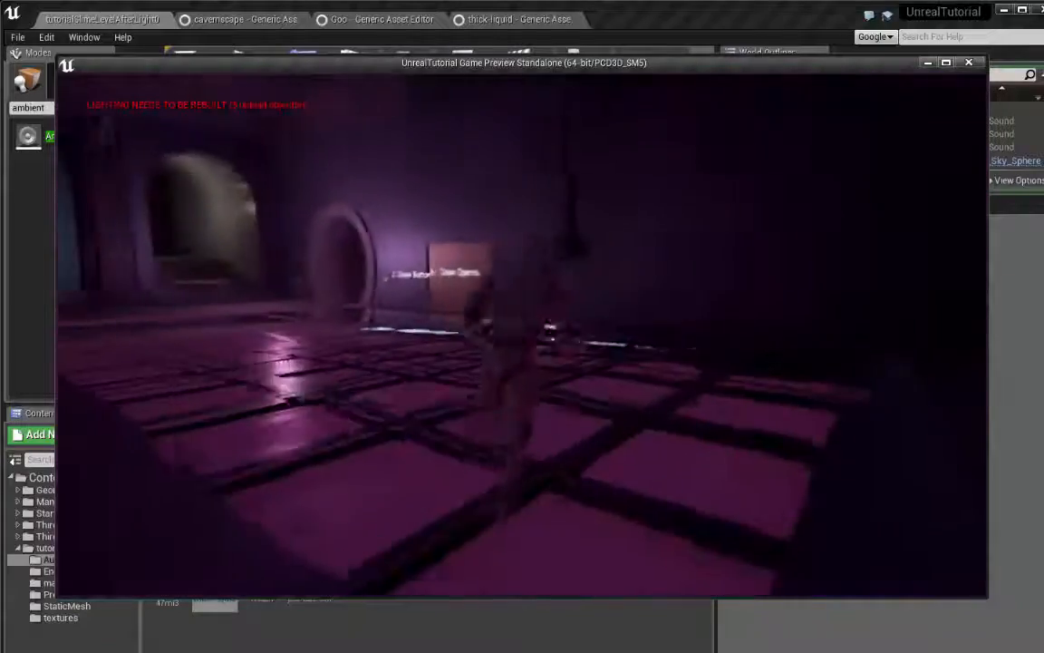
key("w")
key("w")
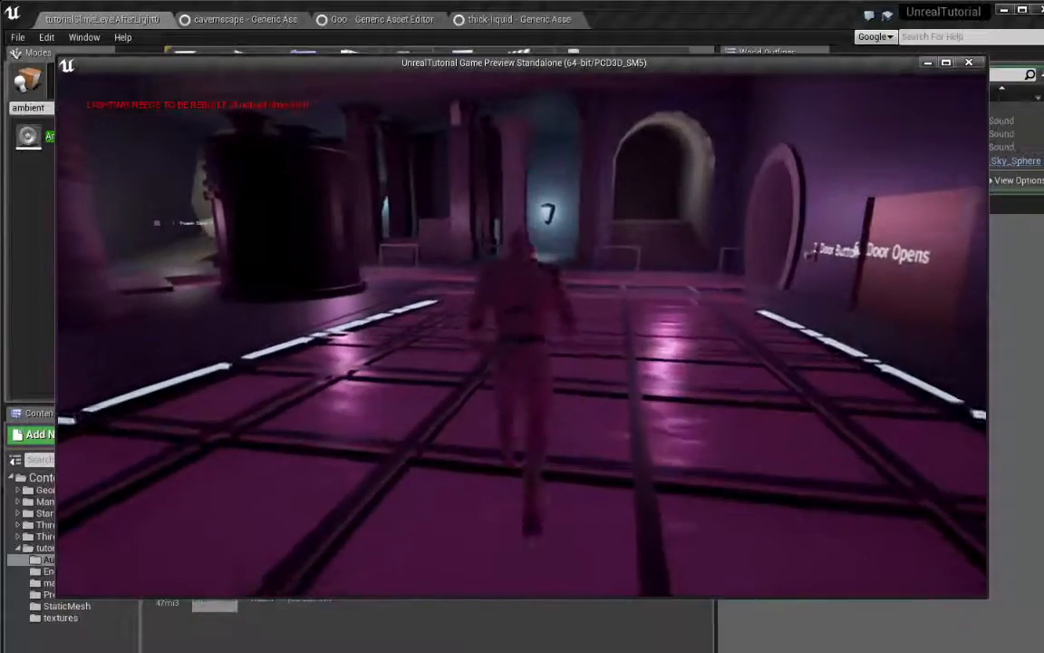
key("w")
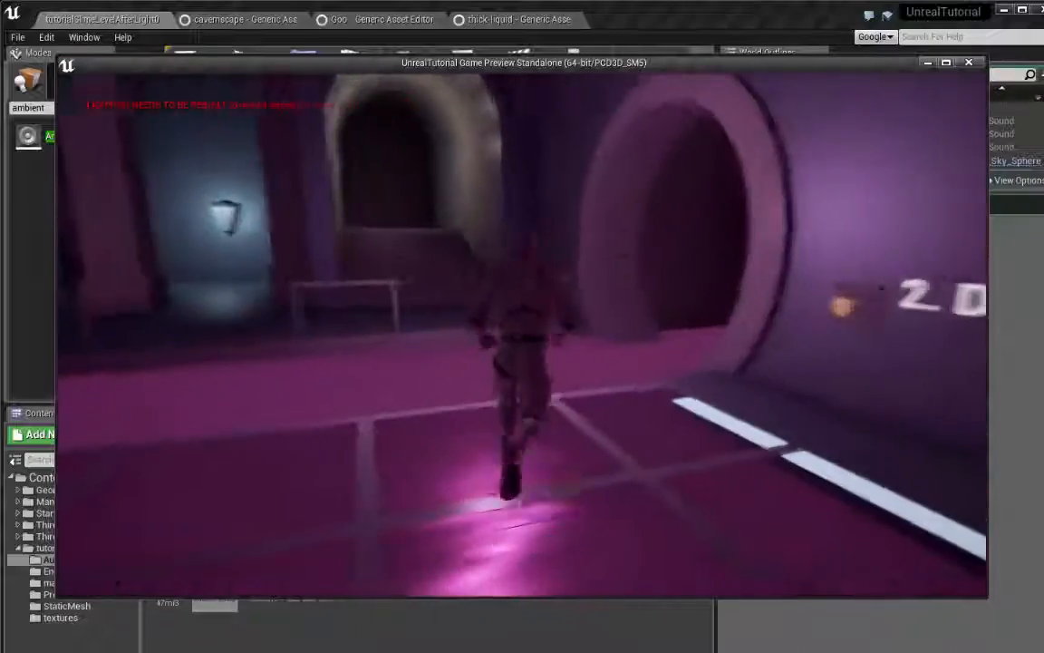
key("w")
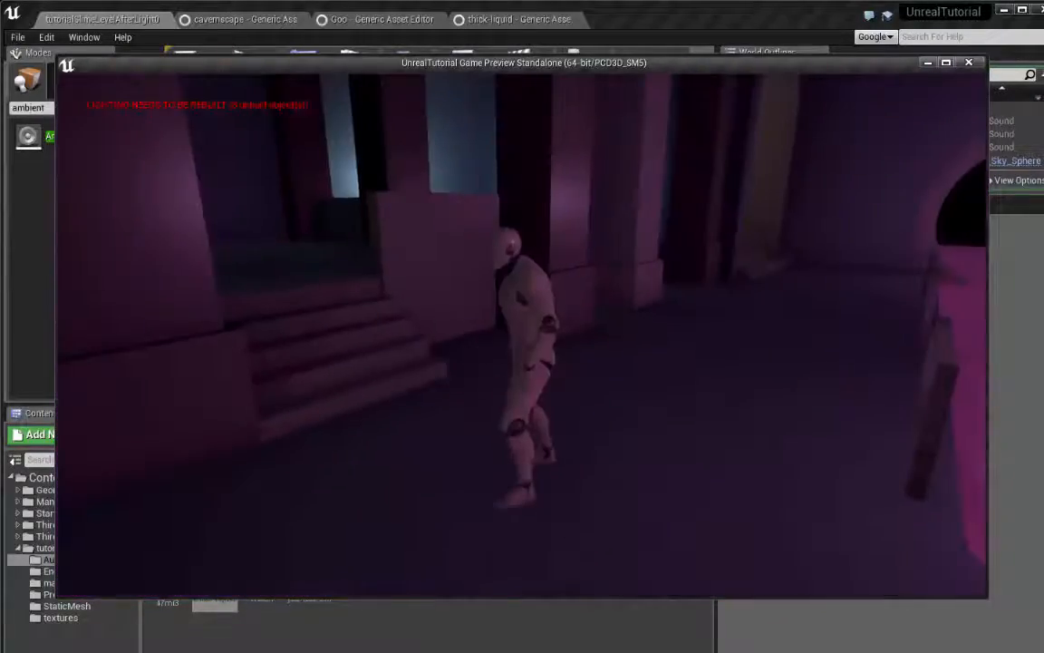
key("w")
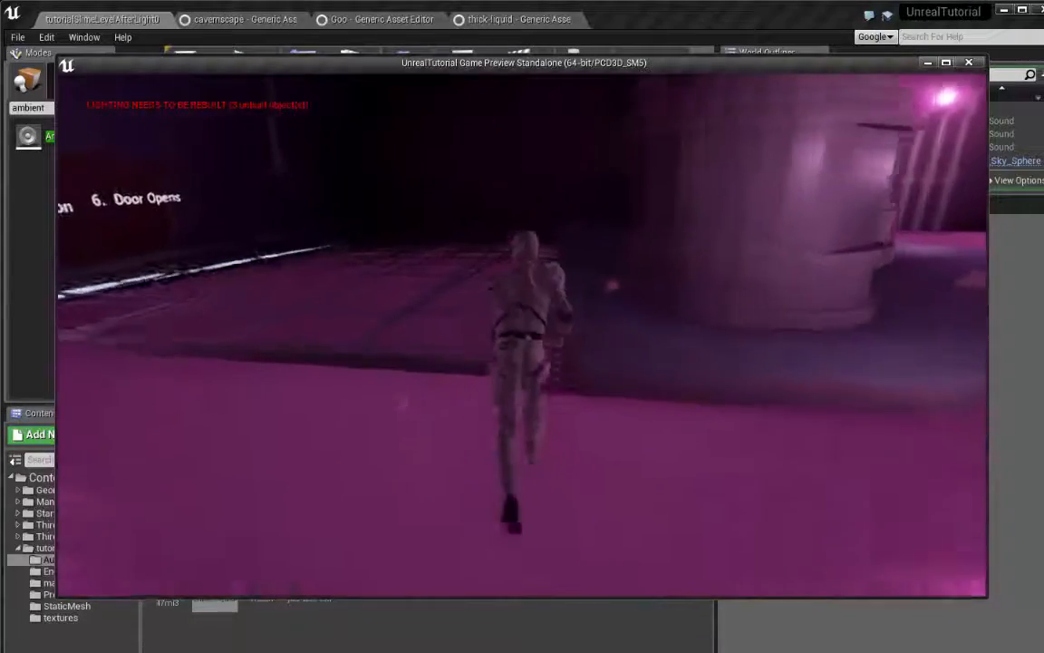
key("w")
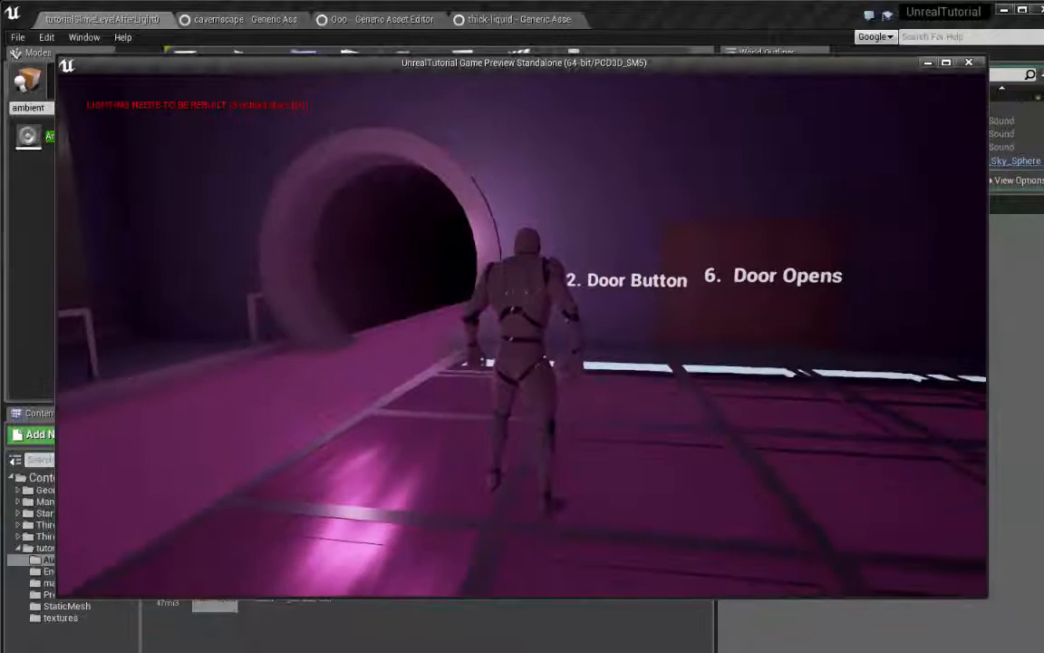
key("w")
key("w")
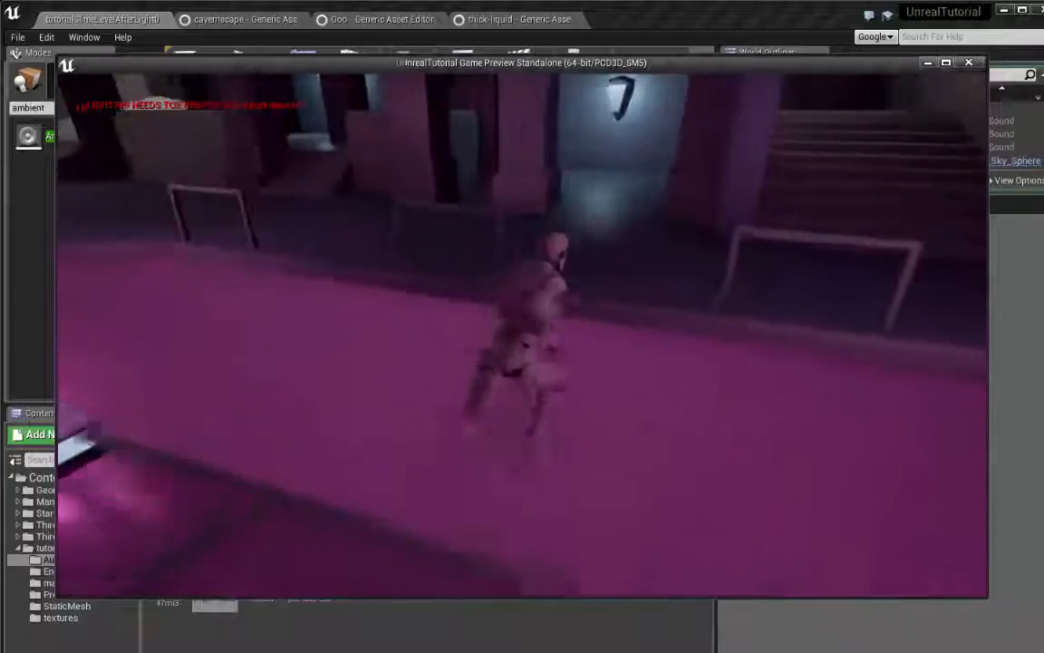
key("w")
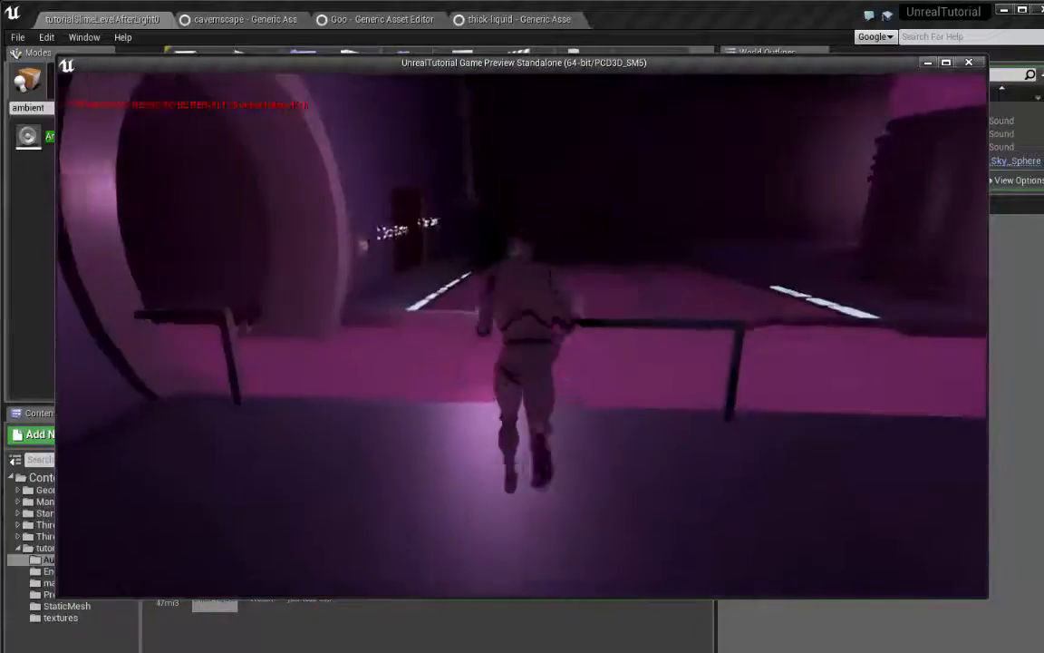
key("w")
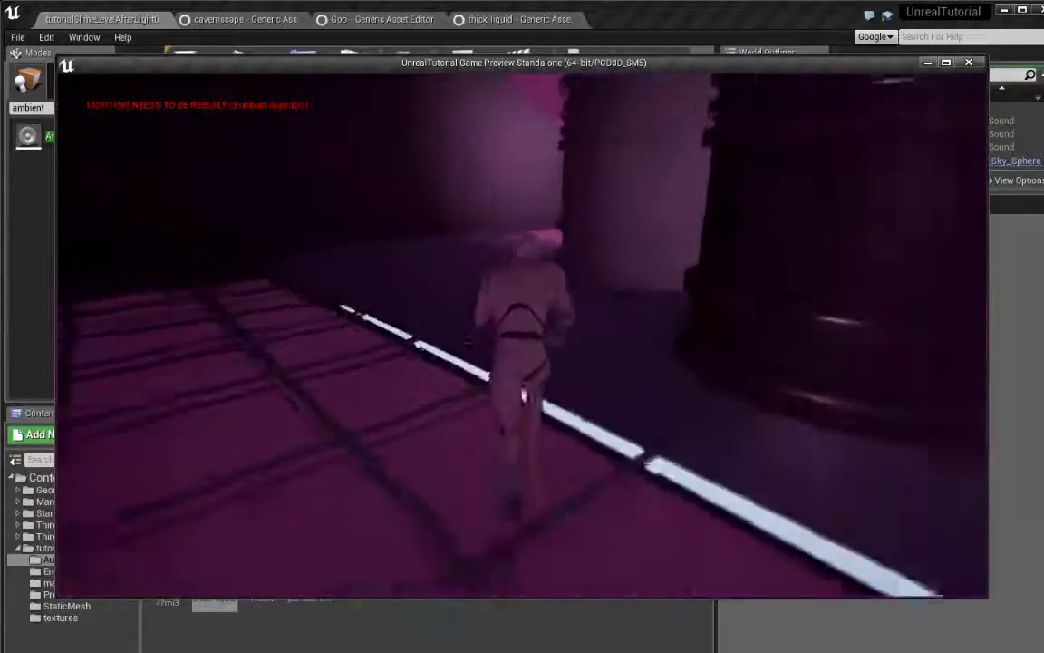
key("w")
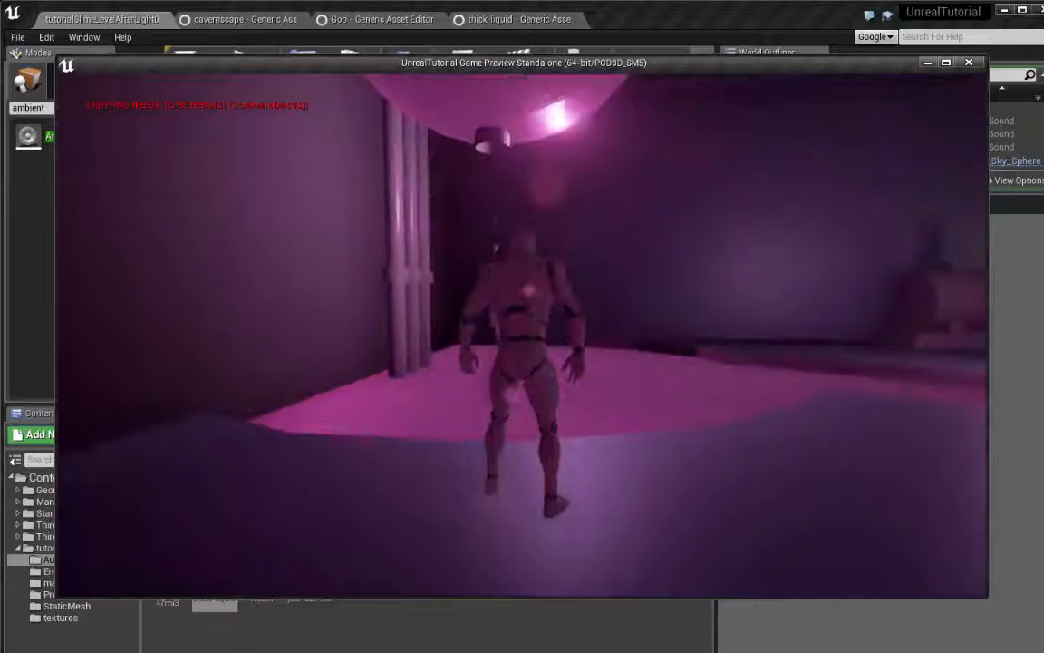
key("w")
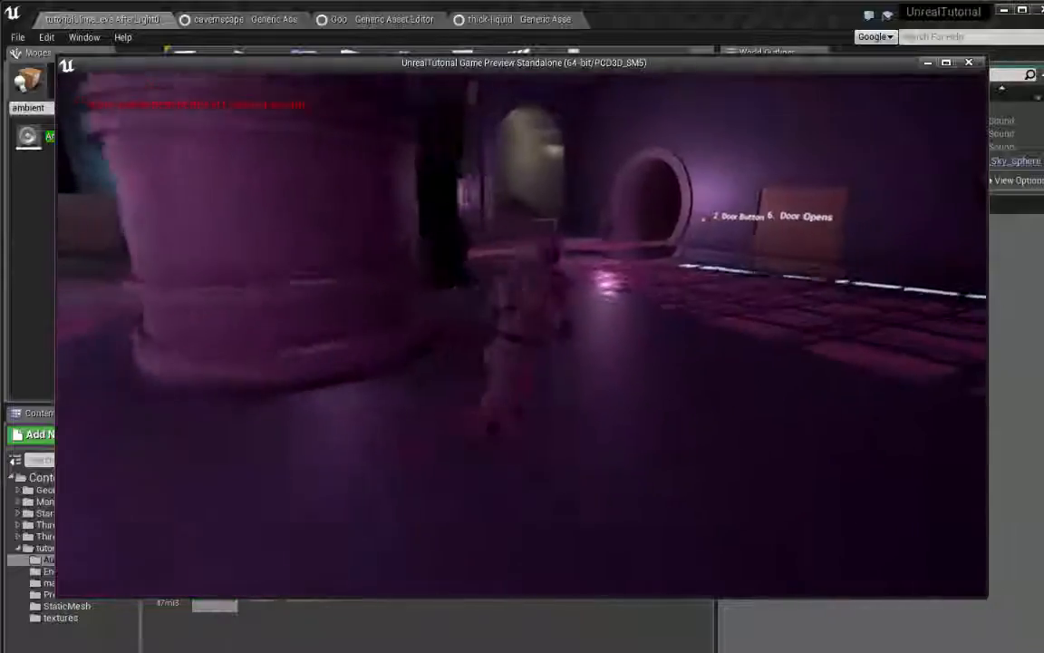
key("w")
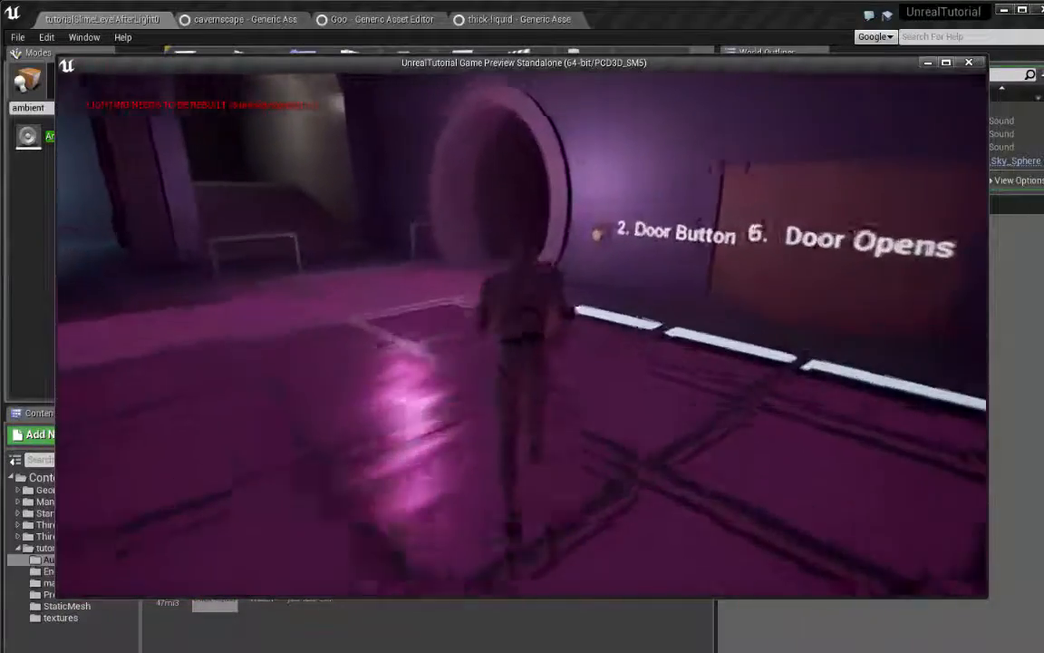
key("w")
key("w")
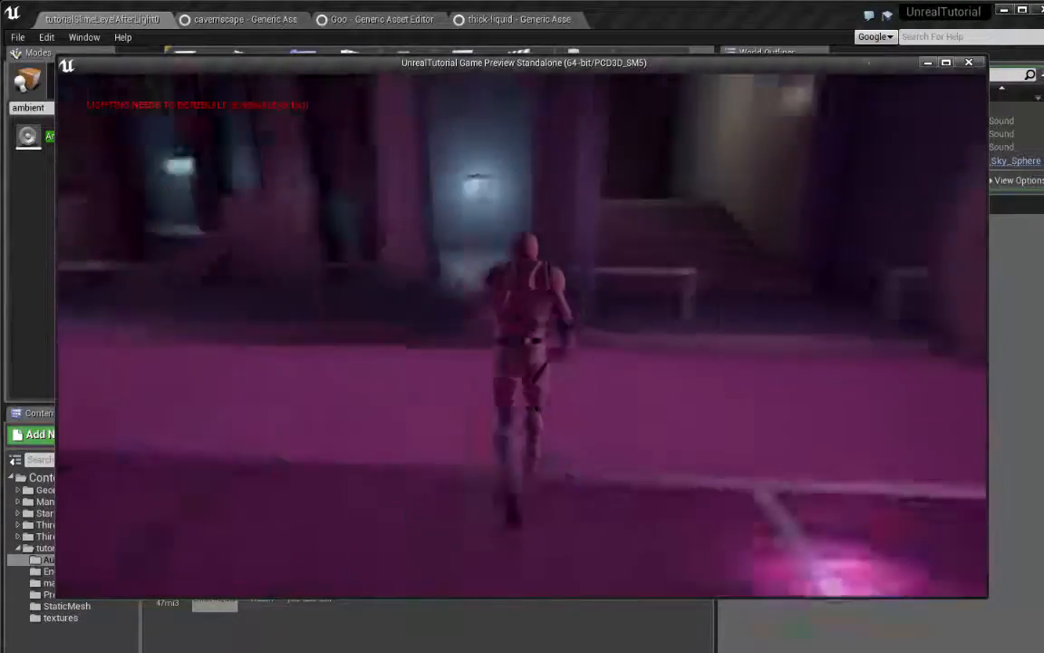
key("w")
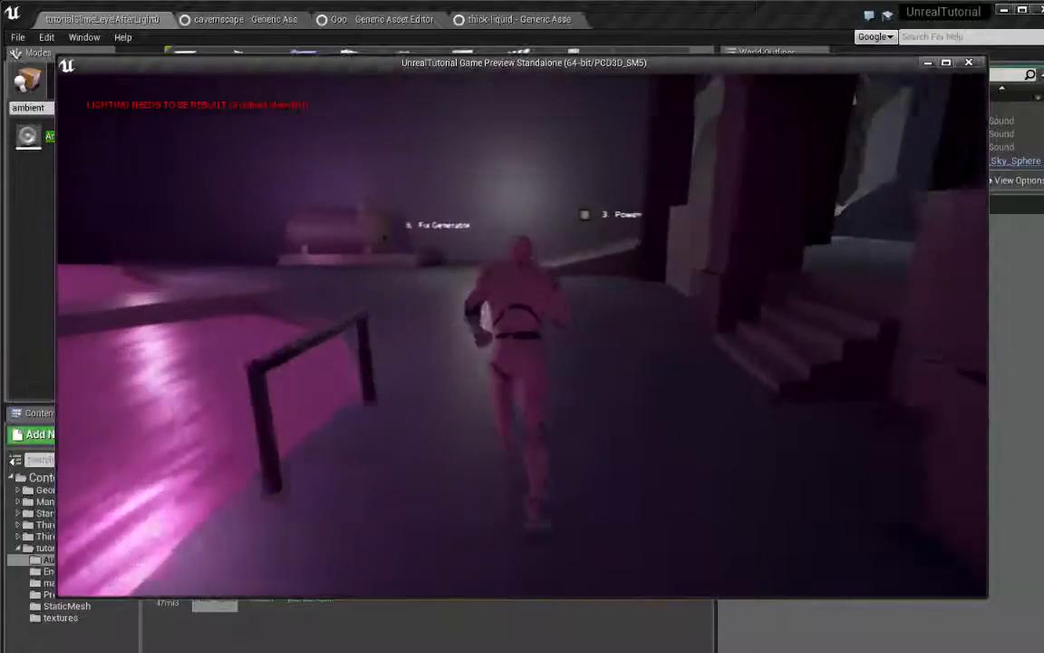
key("w")
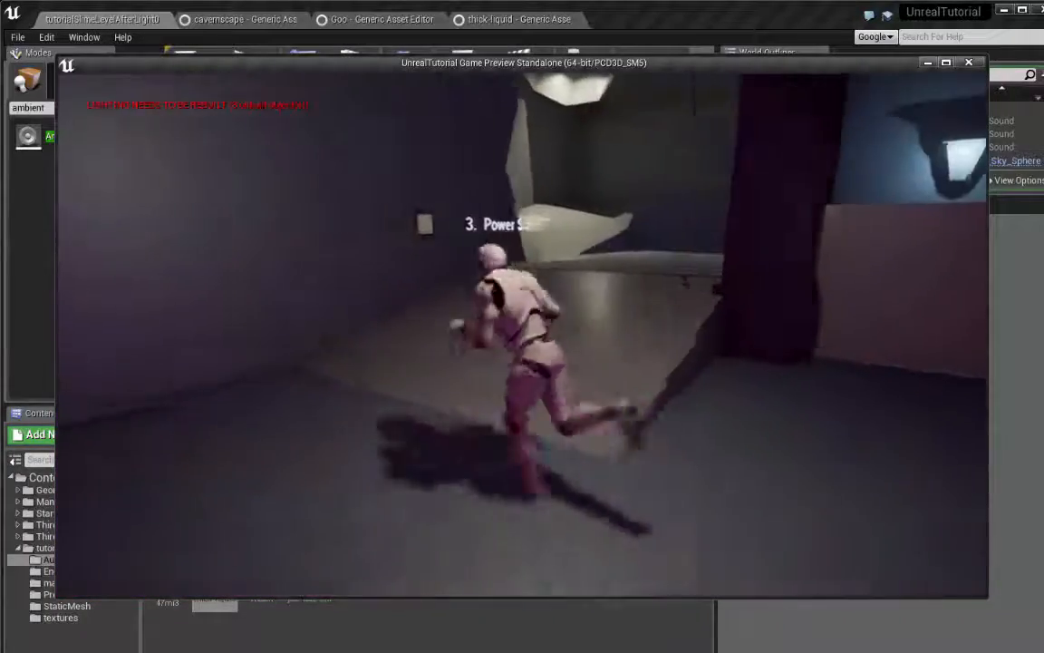
key("w")
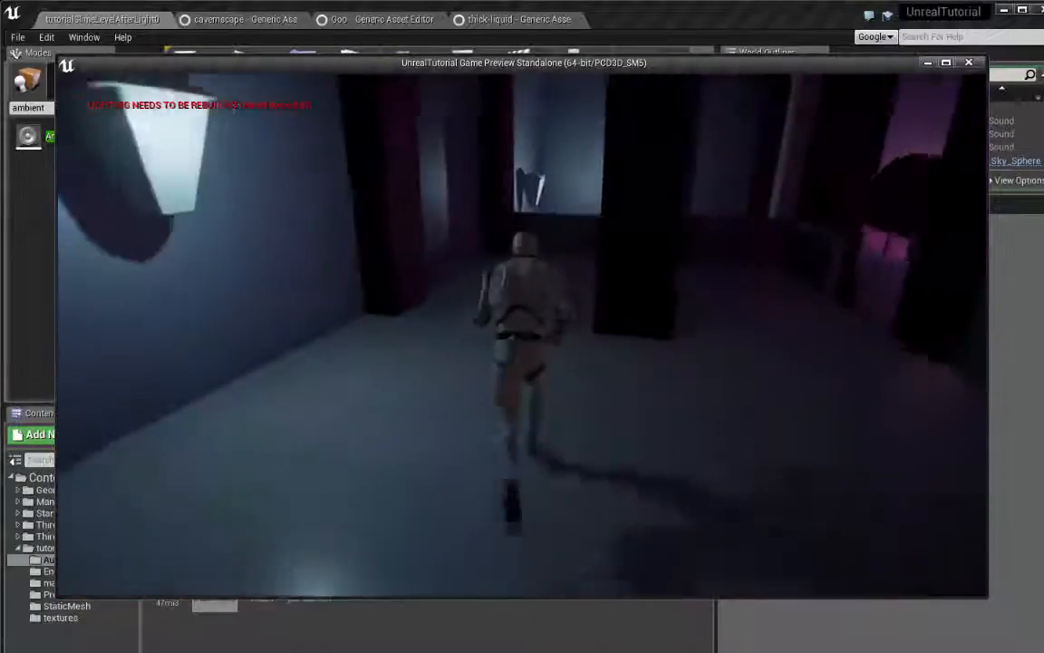
key("w")
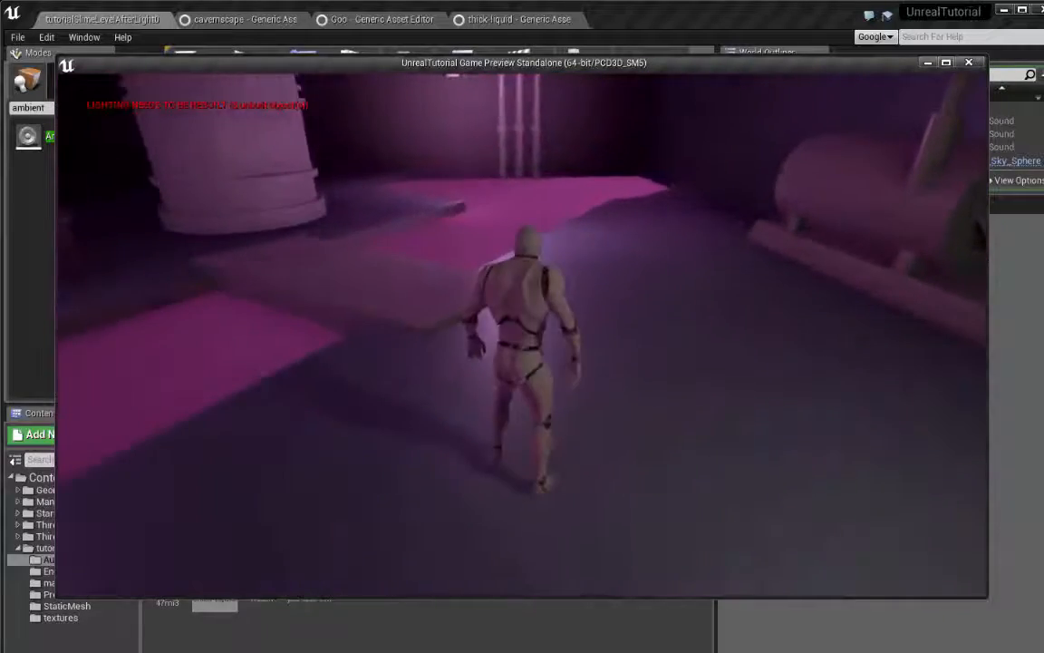
key("Escape")
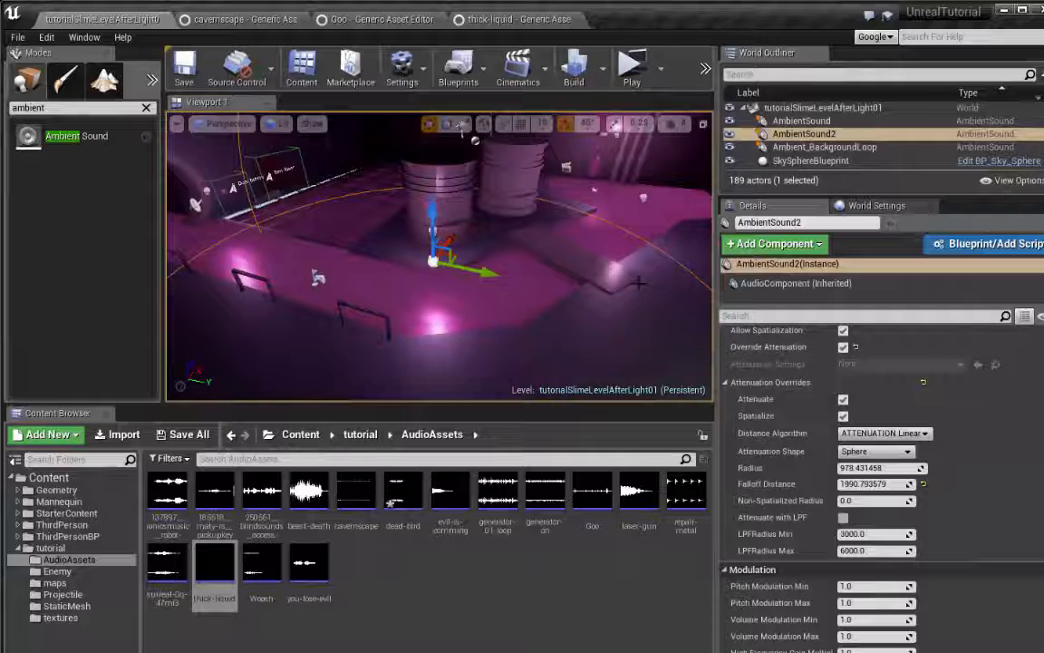
Set the thick-liquid Ambient Sound's Volume Multiplier to 0.7
right_click_drag(639, 283, 585, 281)
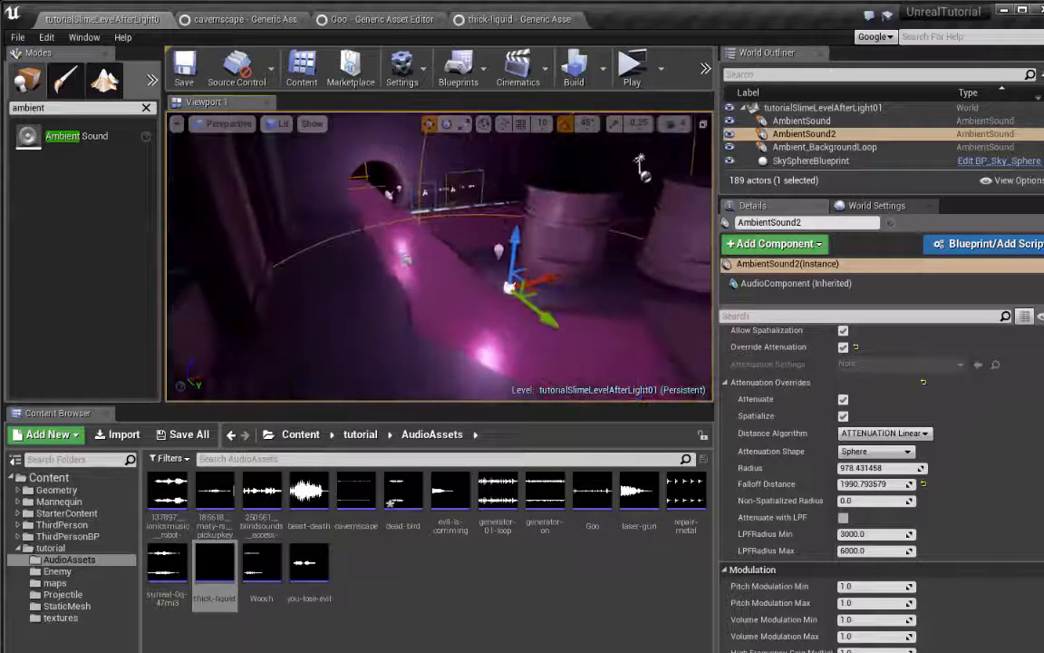
scroll(927, 501, "down", 6)
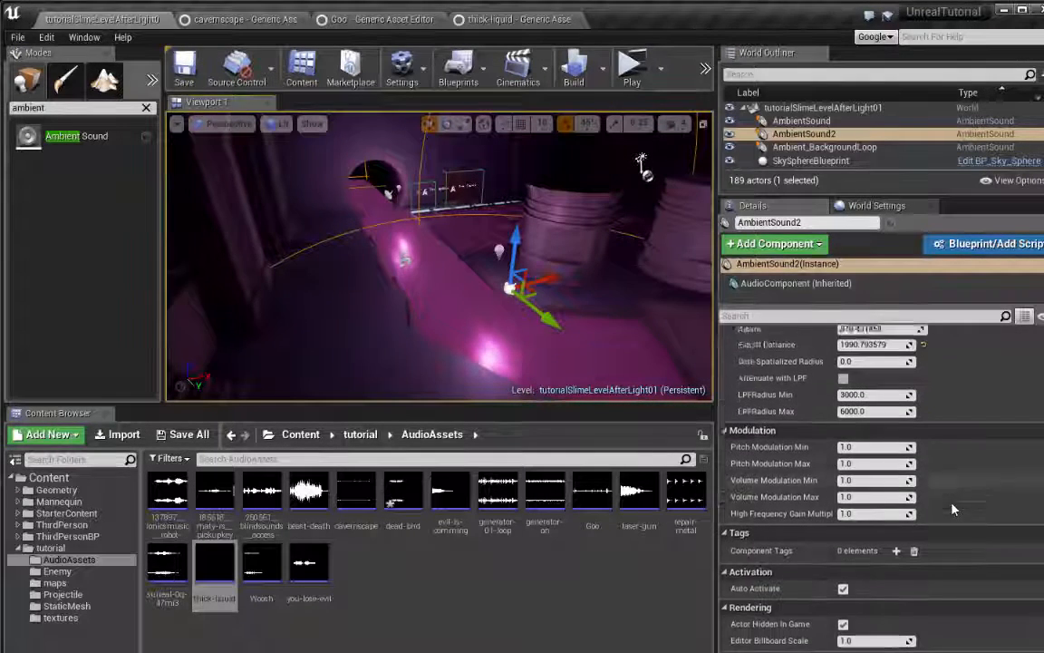
scroll(951, 507, "up", 10)
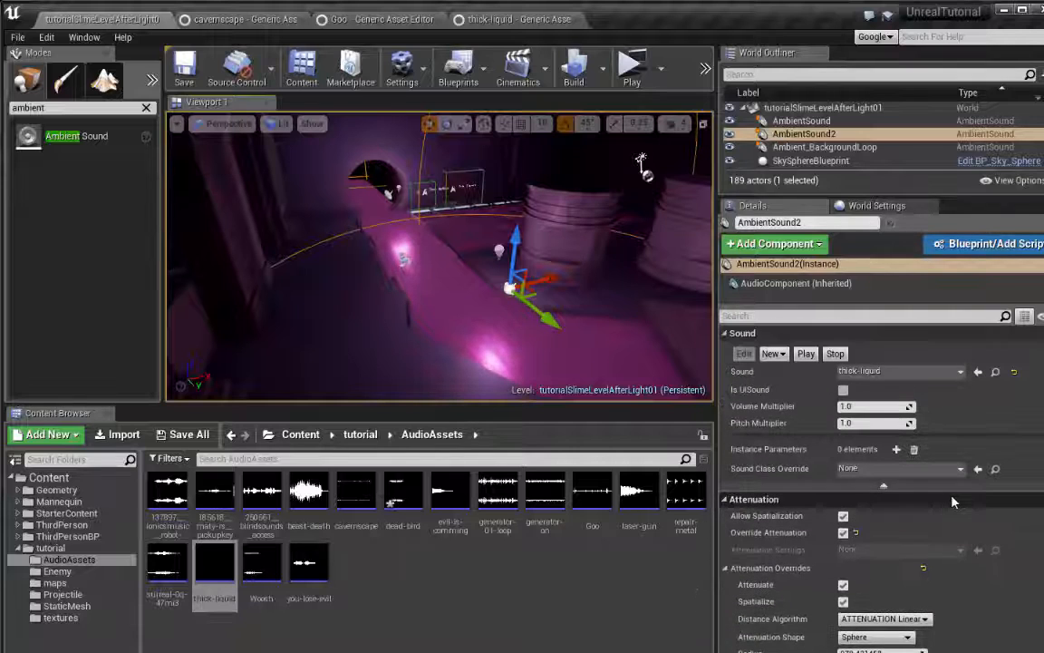
scroll(952, 501, "up", 2)
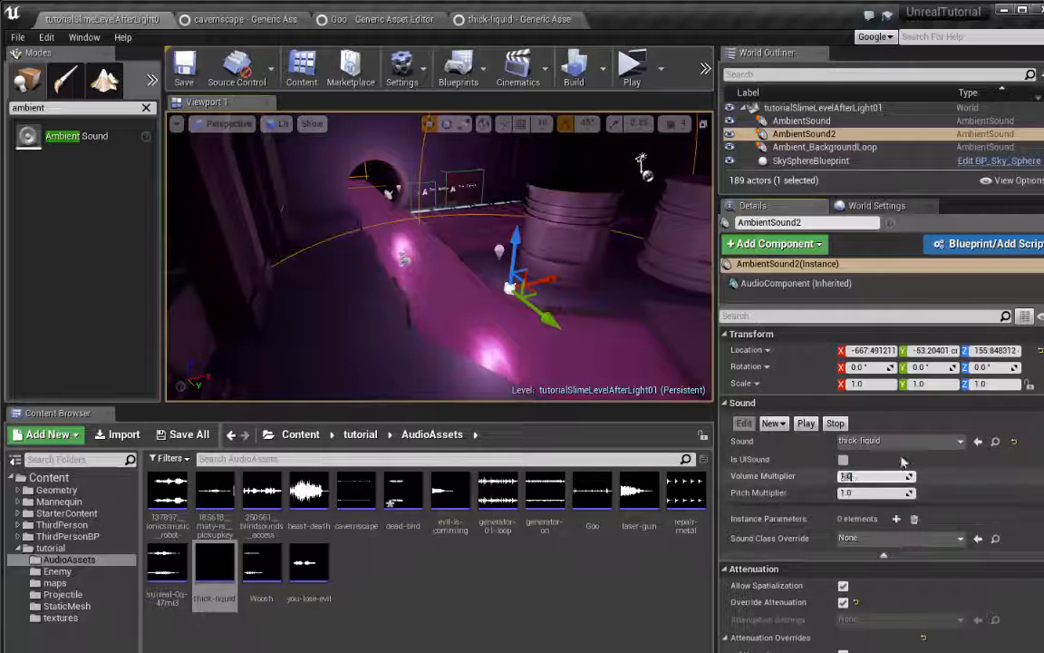
type("0.7")
key("Return")
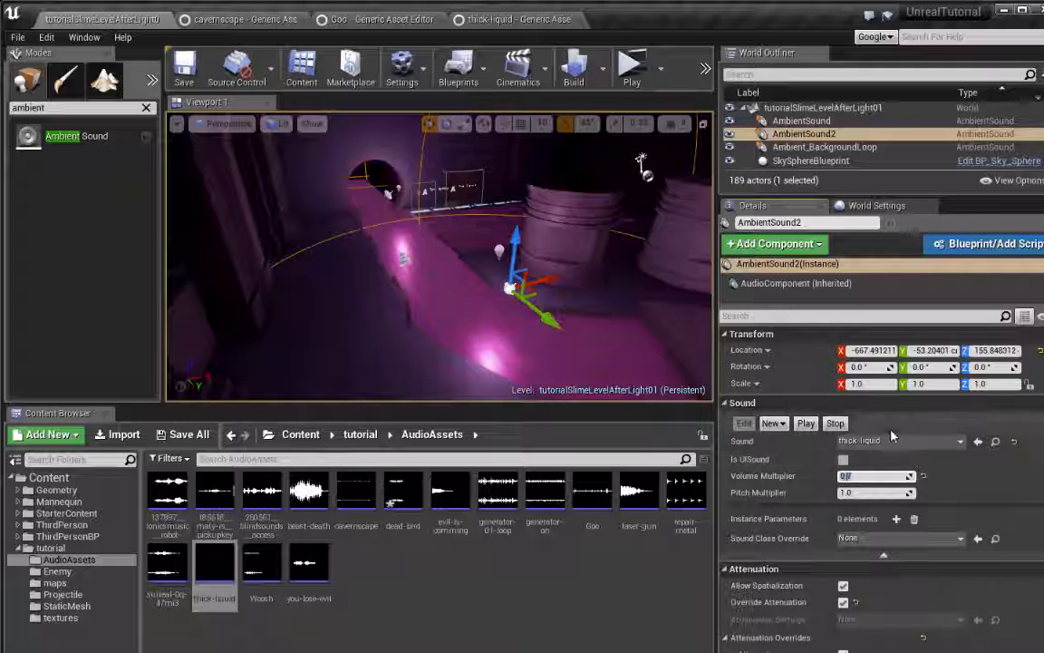
Duplicate the thick-liquid Ambient Sound and move the copy beyond the door wall, to about X -1, Y -1918
key("w")
right_click_drag(557, 278, 281, 263)
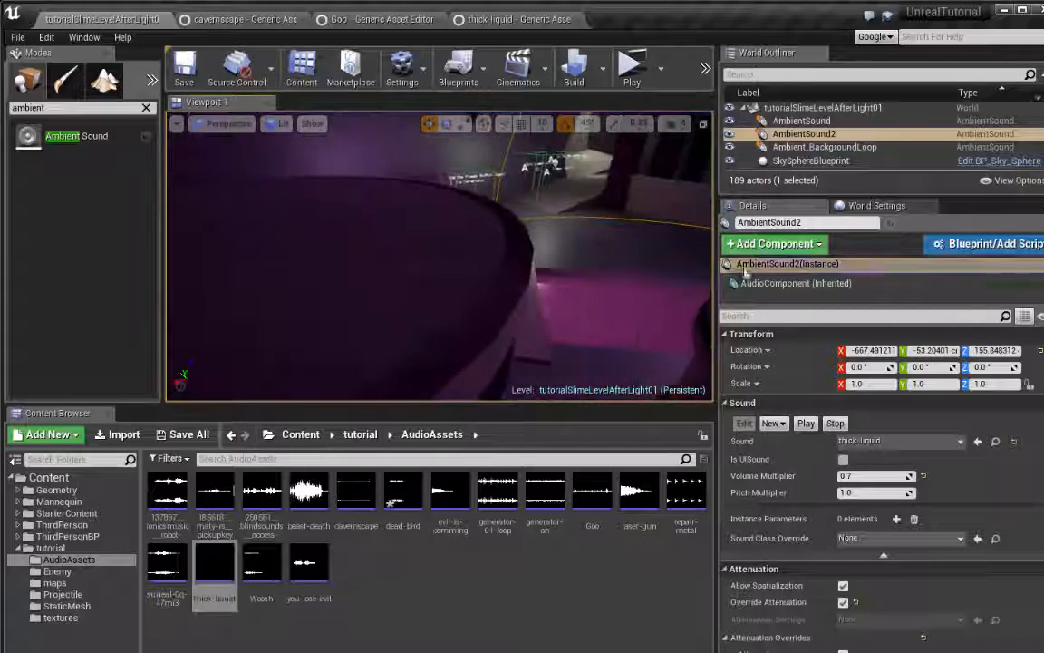
right_click_drag(595, 253, 344, 270)
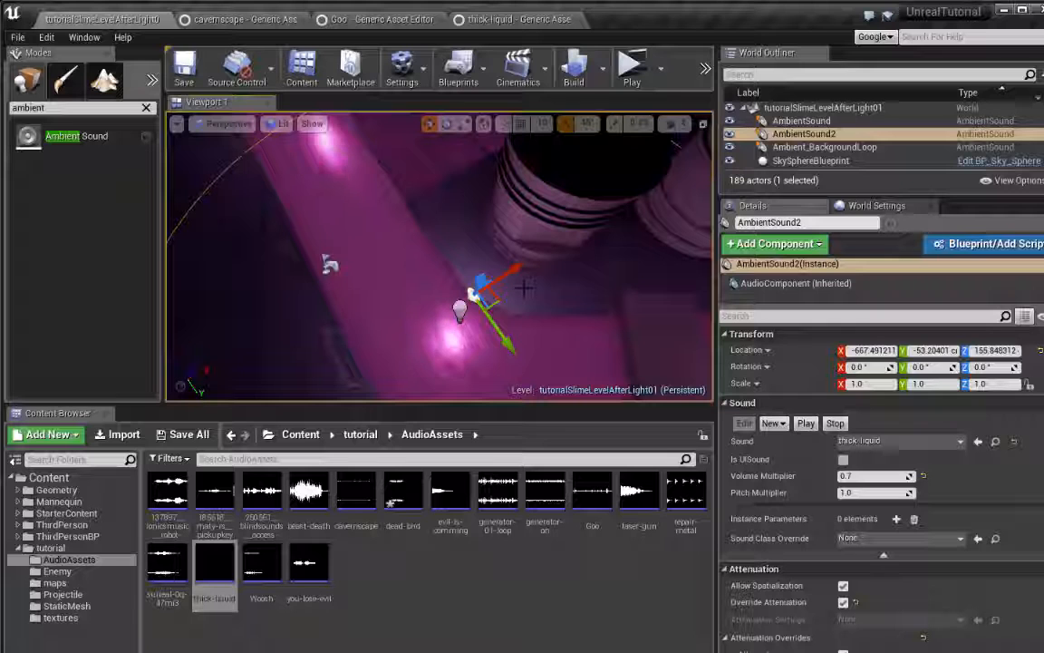
key("ctrl+w")
left_click_drag(505, 343, 440, 328, "shift")
left_click_drag(471, 277, 554, 248)
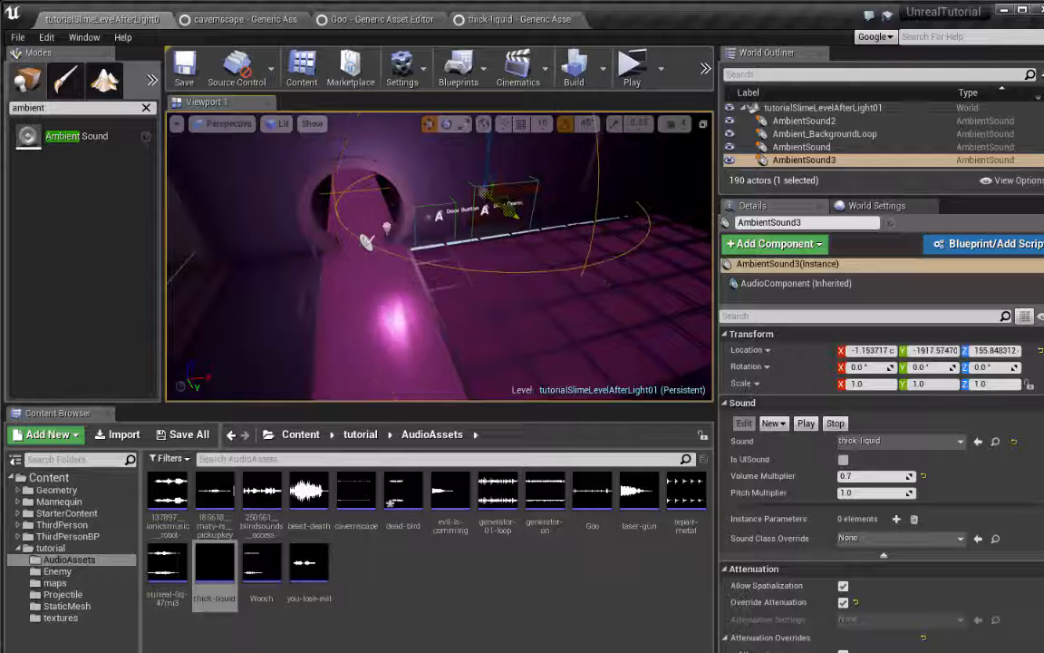
Position the duplicated Ambient Sound just above the horizontal tank, at about X -37, Y -2155, Z 358
key("f")
right_click_drag(512, 213, 489, 190)
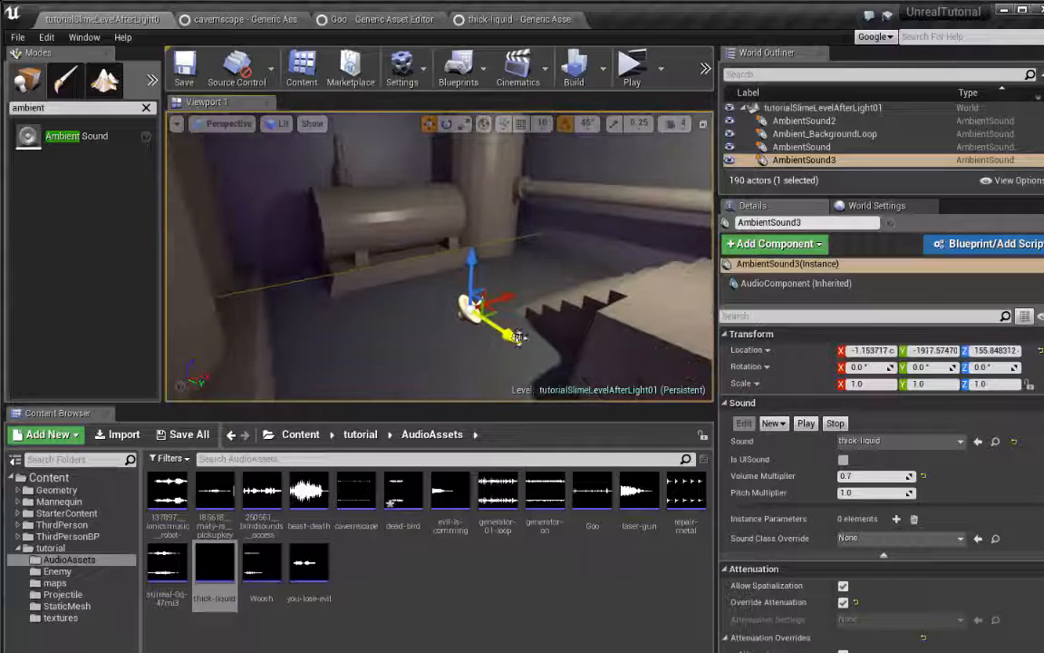
left_click_drag(460, 295, 421, 278)
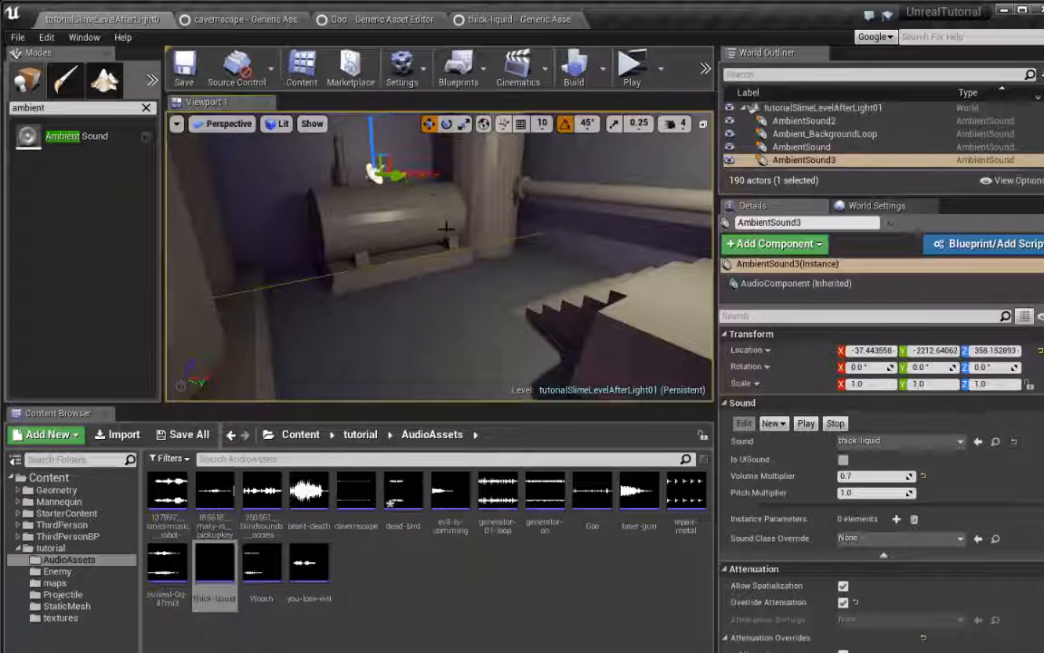
right_click_drag(446, 227, 424, 218)
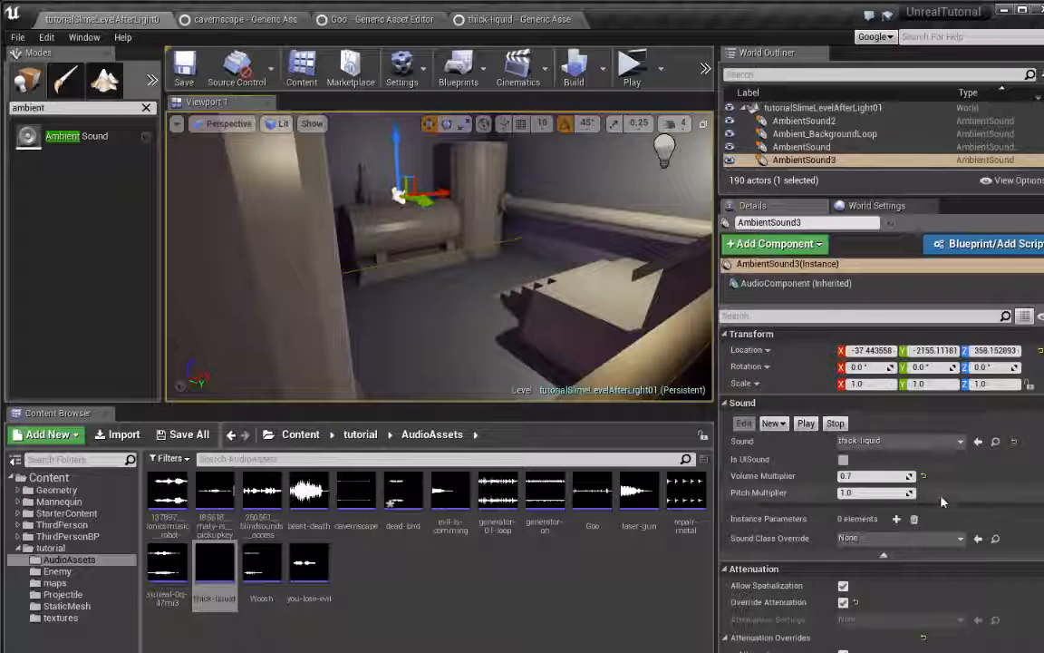
Reduce the tank Ambient Sound's attenuation to a radius of about 517 and a falloff distance of about 135
scroll(941, 501, "down", 5)
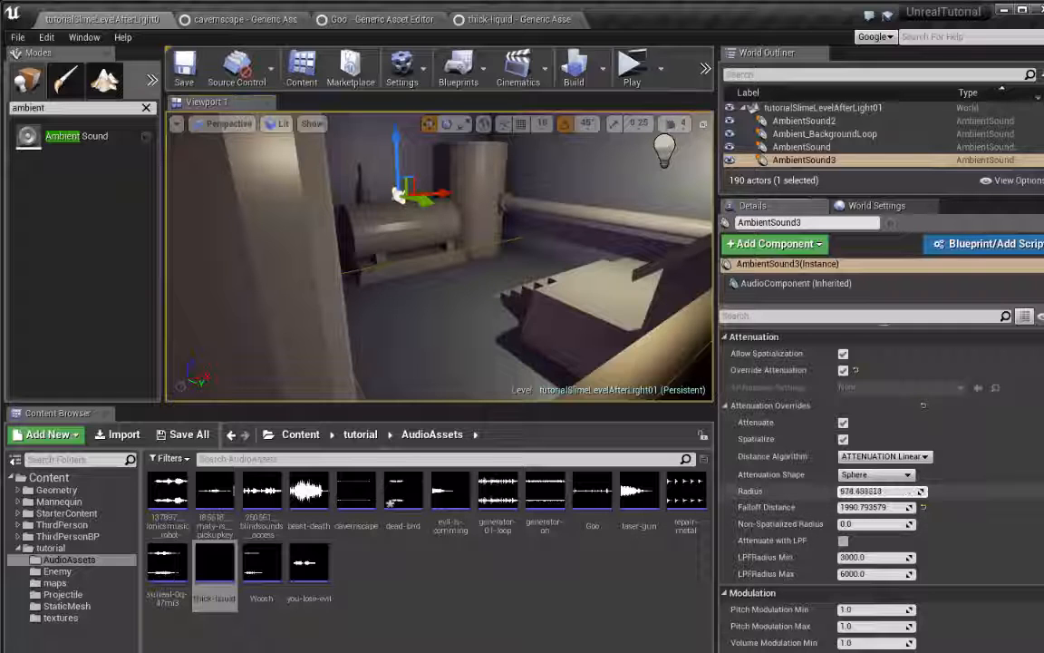
mouse_move(920, 490)
left_mouse_down()
mouse_move(909, 491)
mouse_move(925, 490)
left_mouse_up()
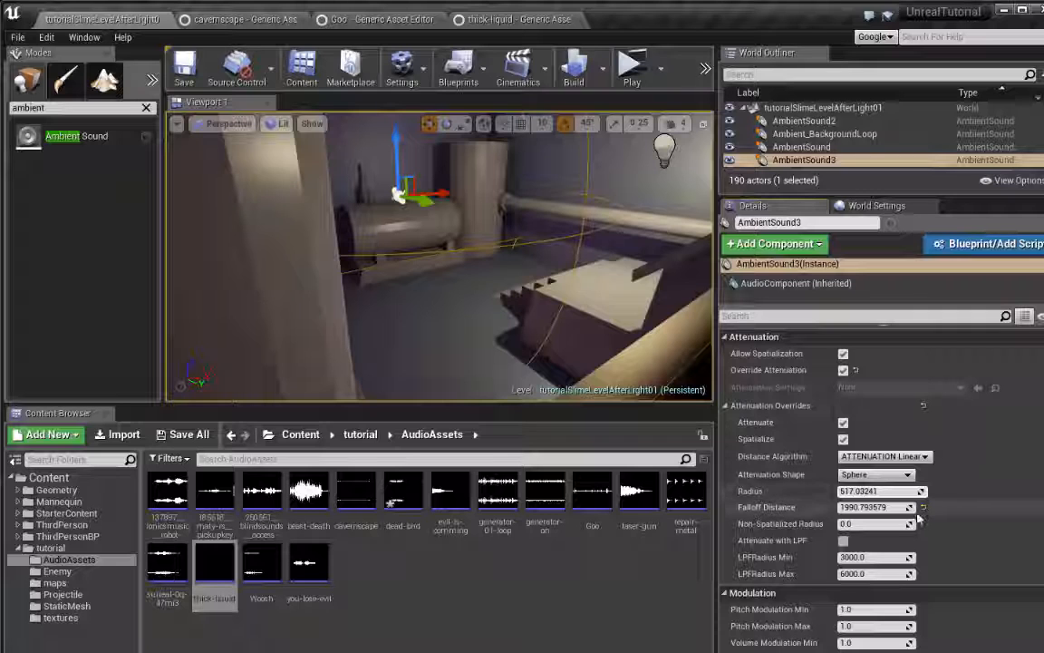
left_click_drag(913, 509, 910, 510)
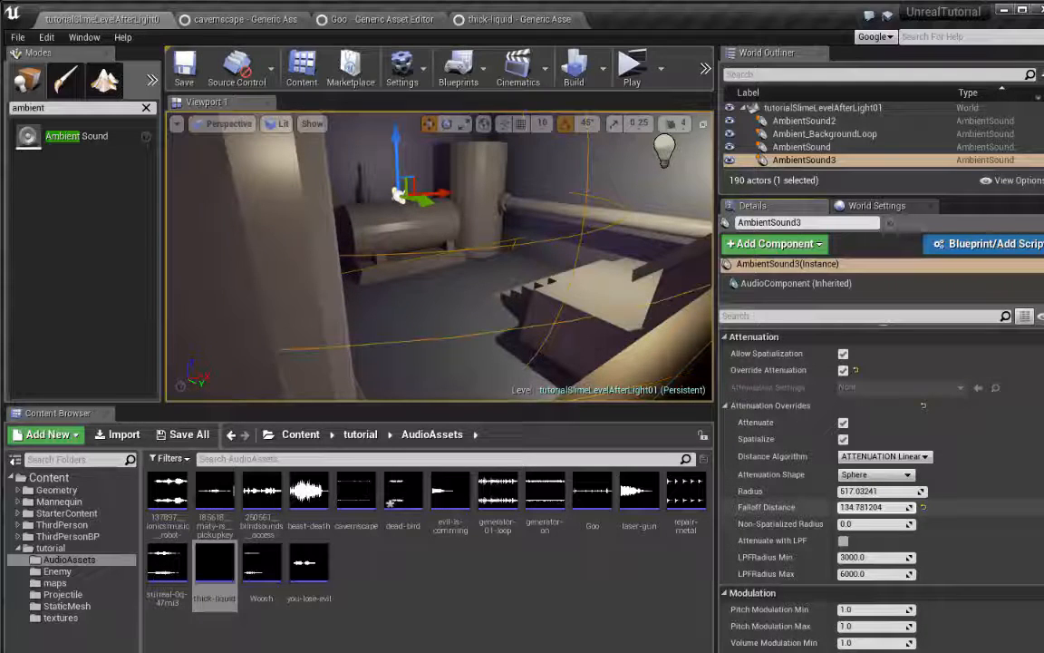
Switch the viewport to Wireframe display and frame the tank sound's attenuation spheres against the machinery room and door wall
right_click_drag(626, 320, 581, 319)
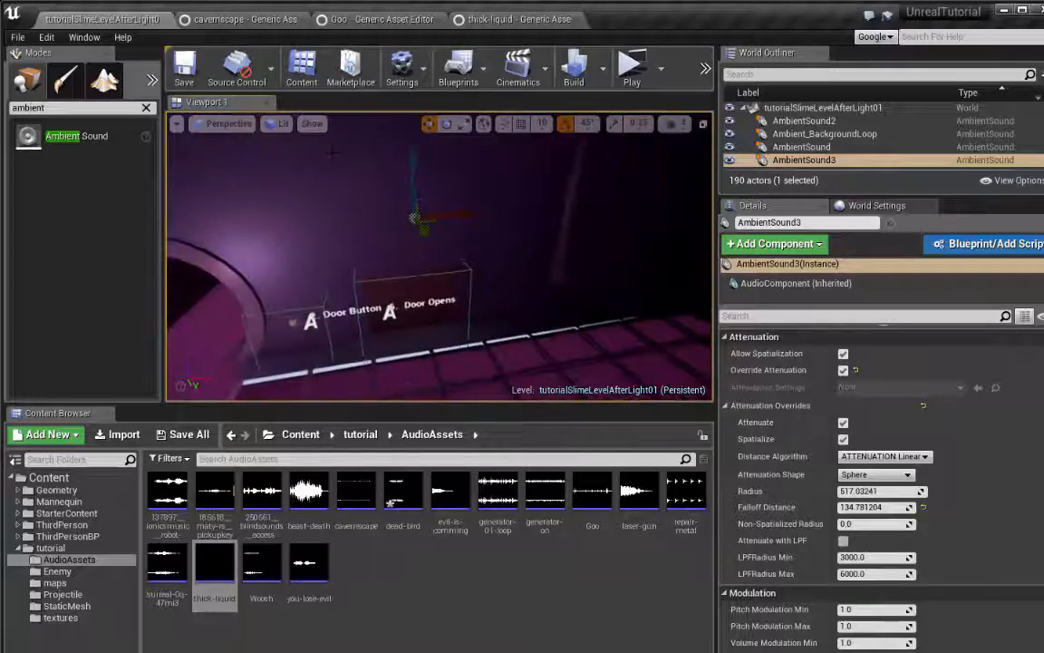
left_click(282, 127)
left_click(298, 184)
mouse_move(433, 288)
right_mouse_down()
mouse_move(494, 284)
mouse_move(442, 275)
right_mouse_up()
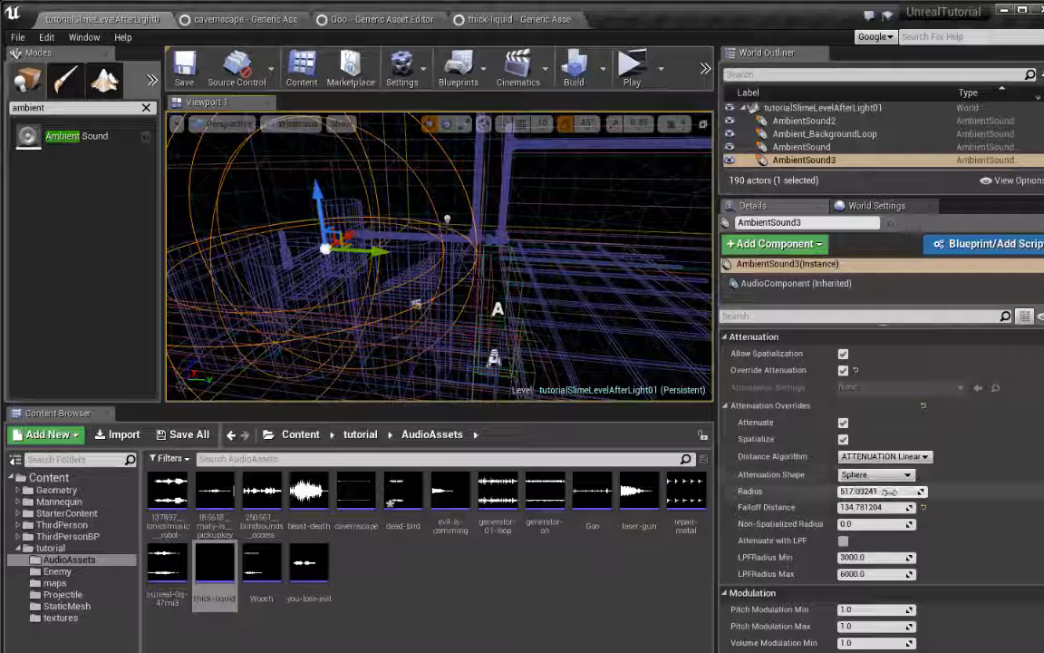
Set the tank sound's attenuation radius to about 596 and its falloff distance to about 313
left_click_drag(910, 508, 966, 508)
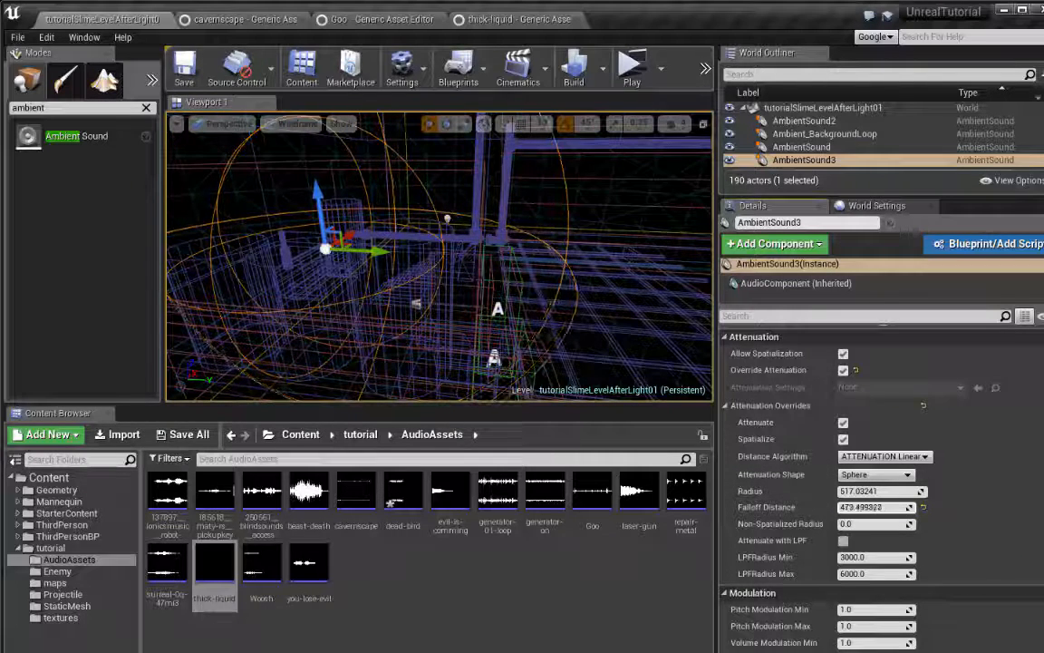
right_click_drag(533, 274, 508, 264)
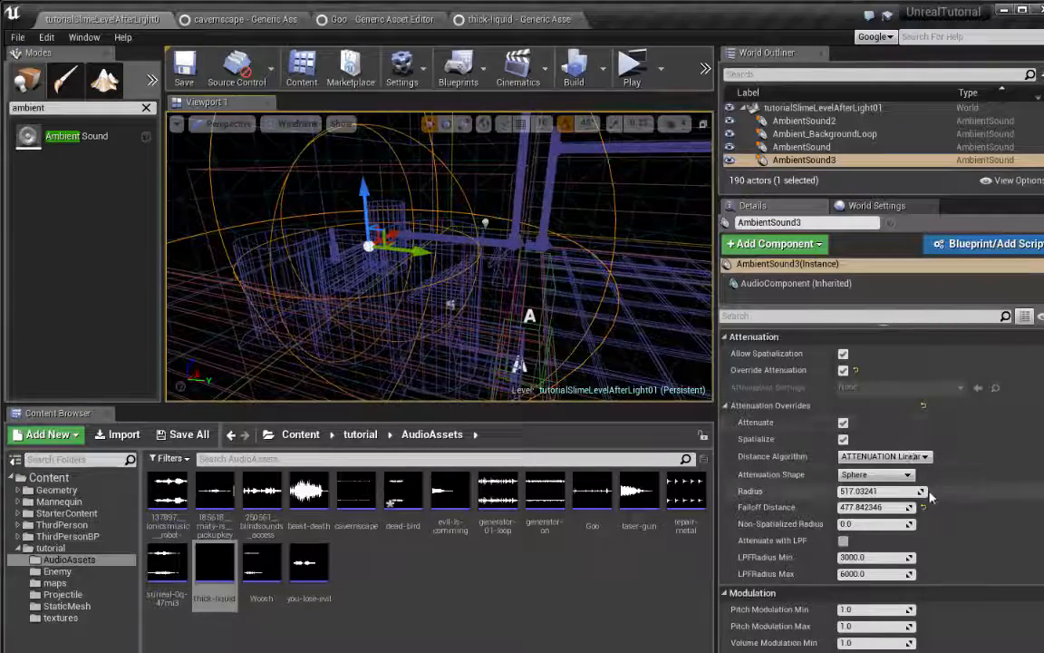
left_click_drag(920, 491, 864, 512)
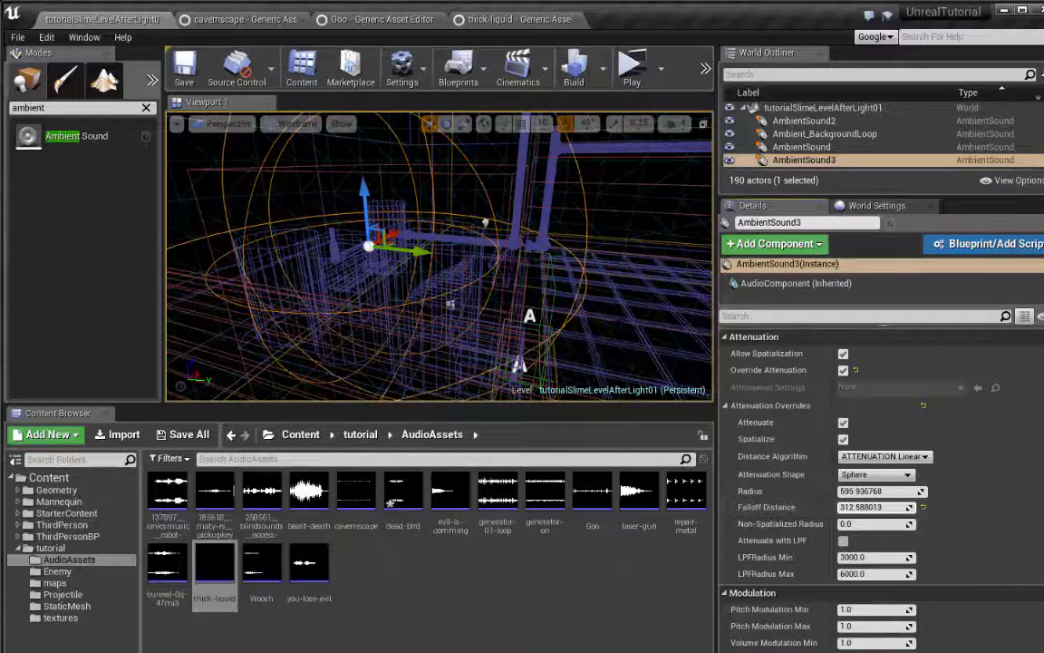
right_click_drag(440, 263, 394, 286)
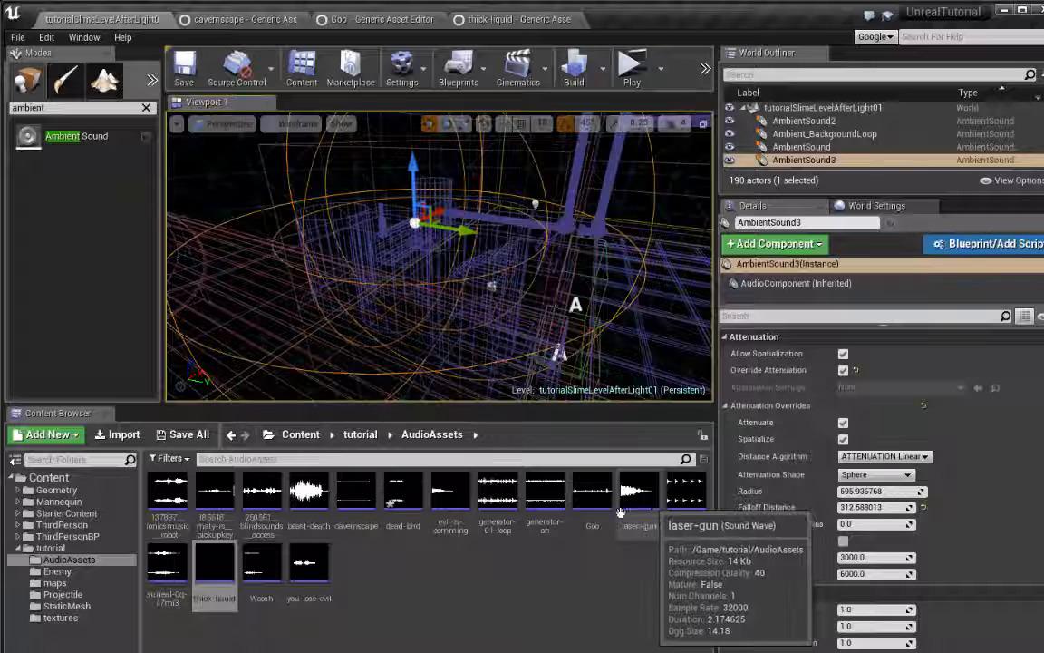
Look through the audio assets for a machinery sound and play generator-on and generator-01-loop
left_click(256, 577)
left_click(167, 566)
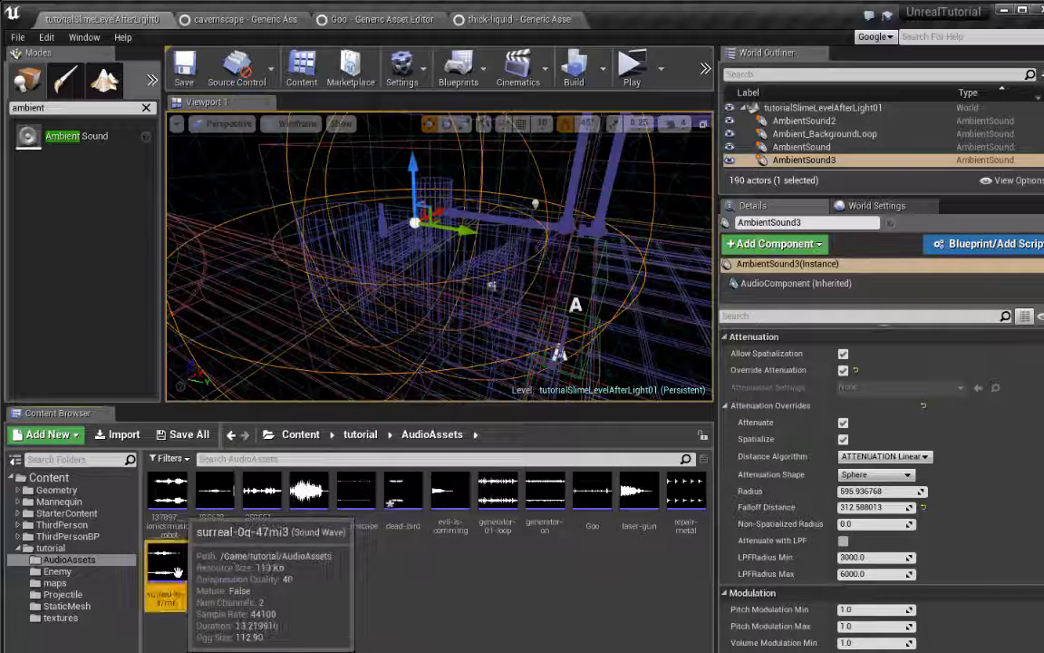
left_click(270, 523)
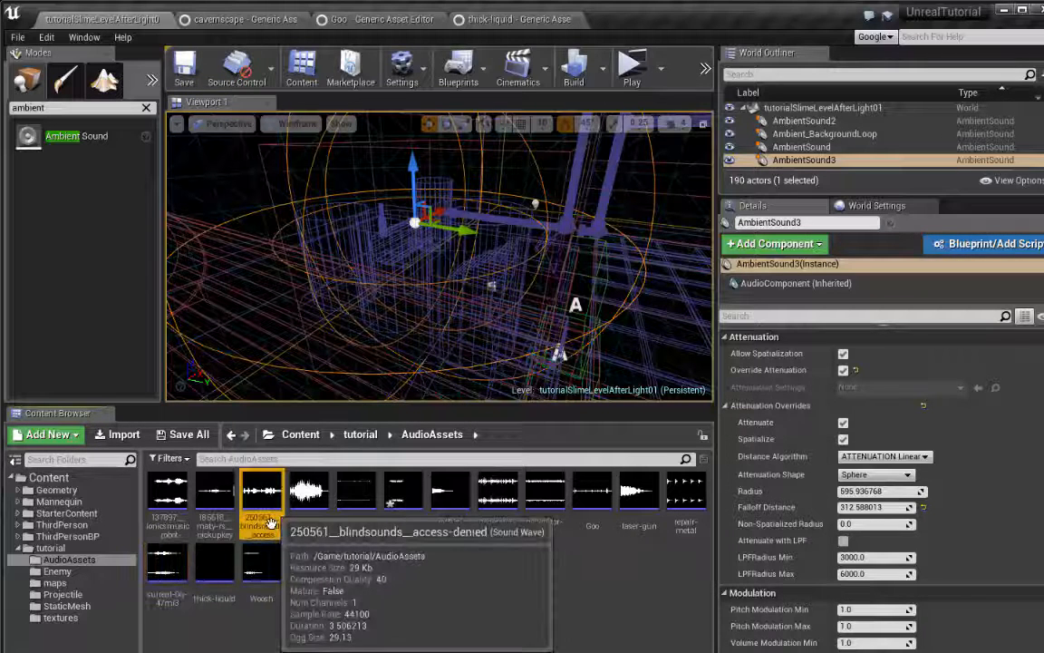
left_click(354, 503)
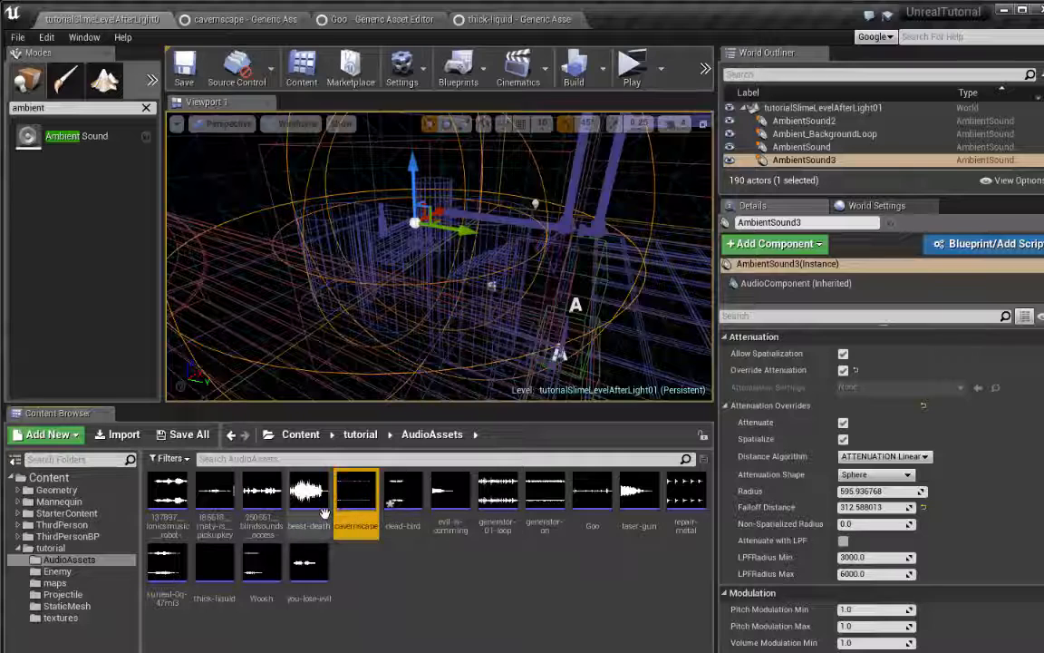
left_click(496, 499)
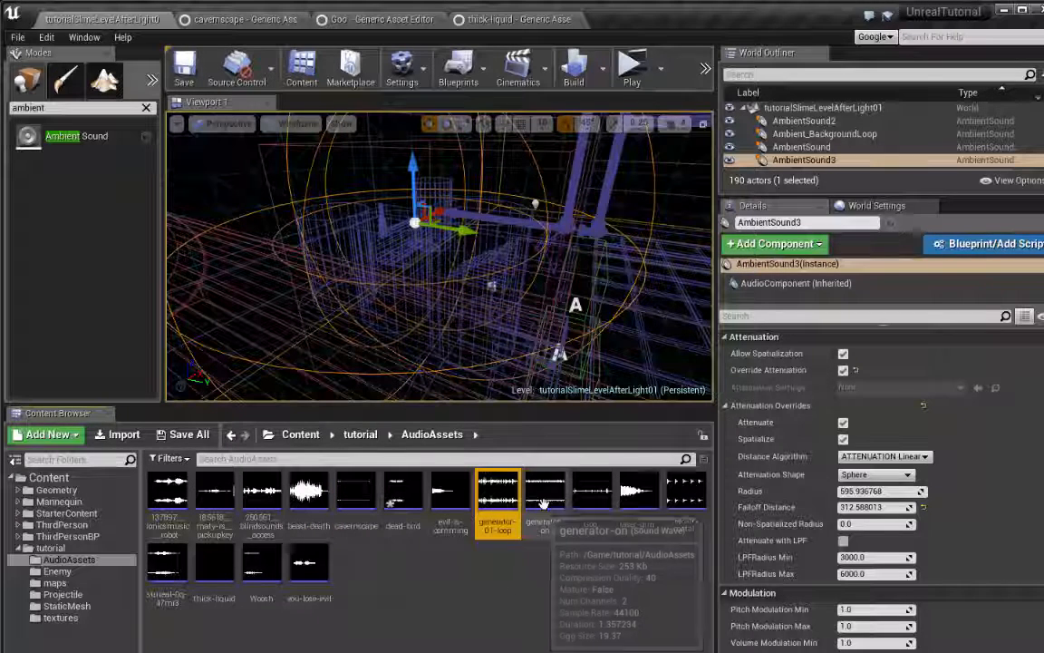
right_click(542, 501)
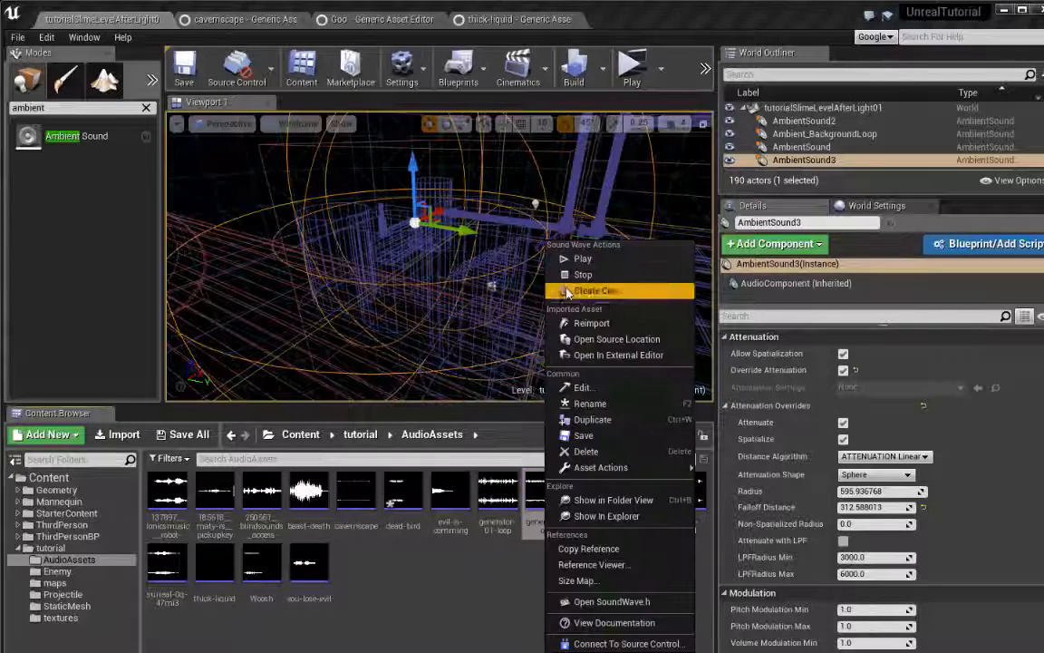
left_click(559, 257)
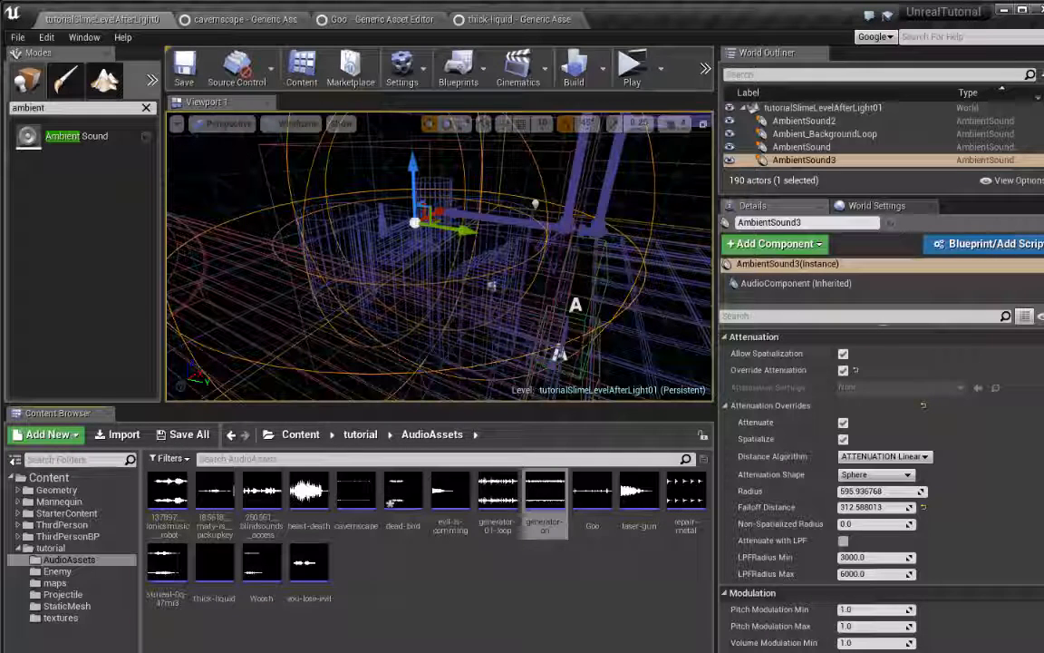
right_click(497, 502)
left_click(525, 258)
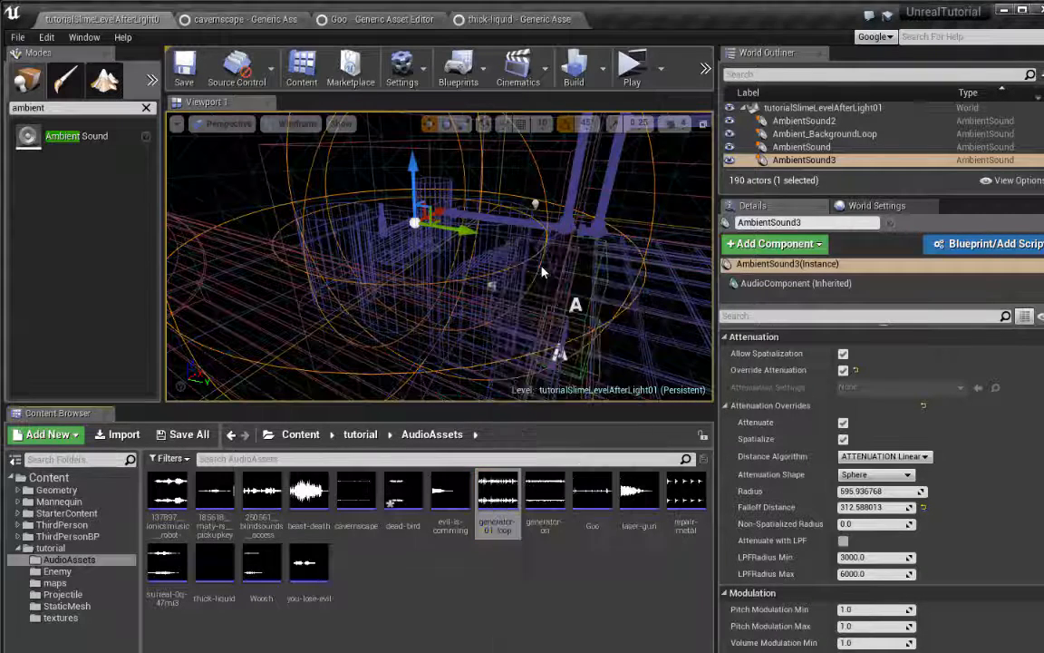
Enable looping on the generator-01-loop sound wave and assign it to the Ambient Sound above the tank
double_click(499, 481)
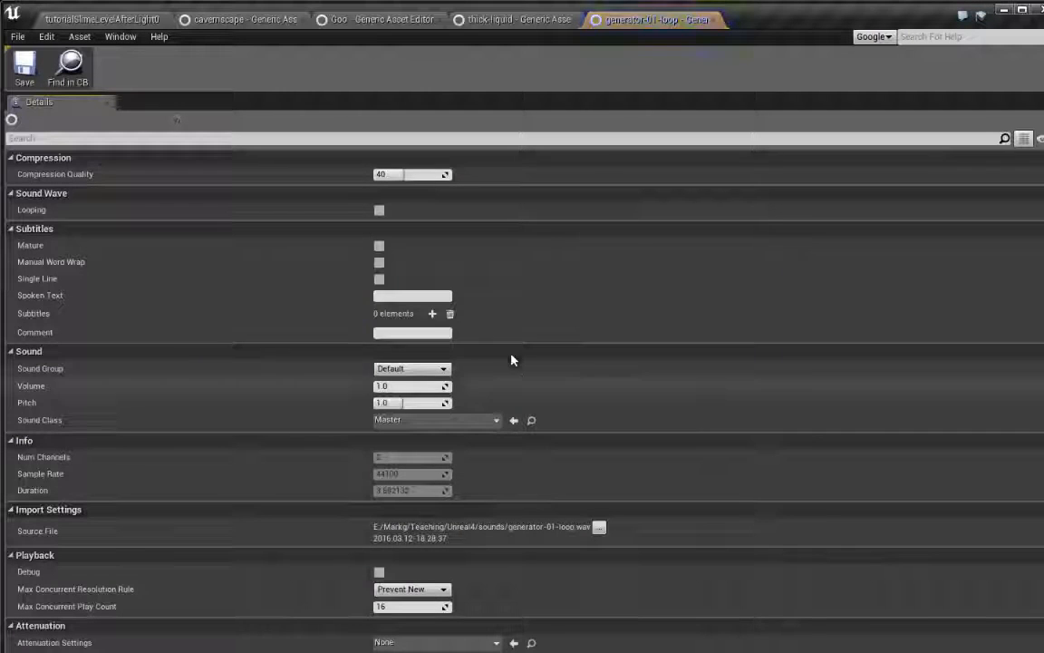
left_click(379, 210)
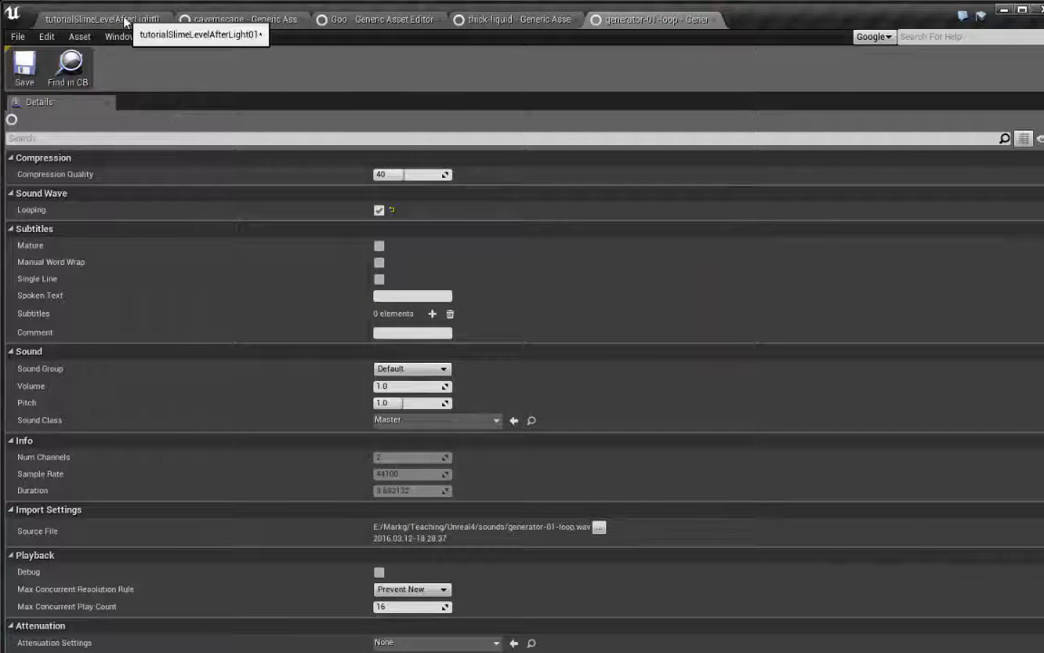
left_click(124, 20)
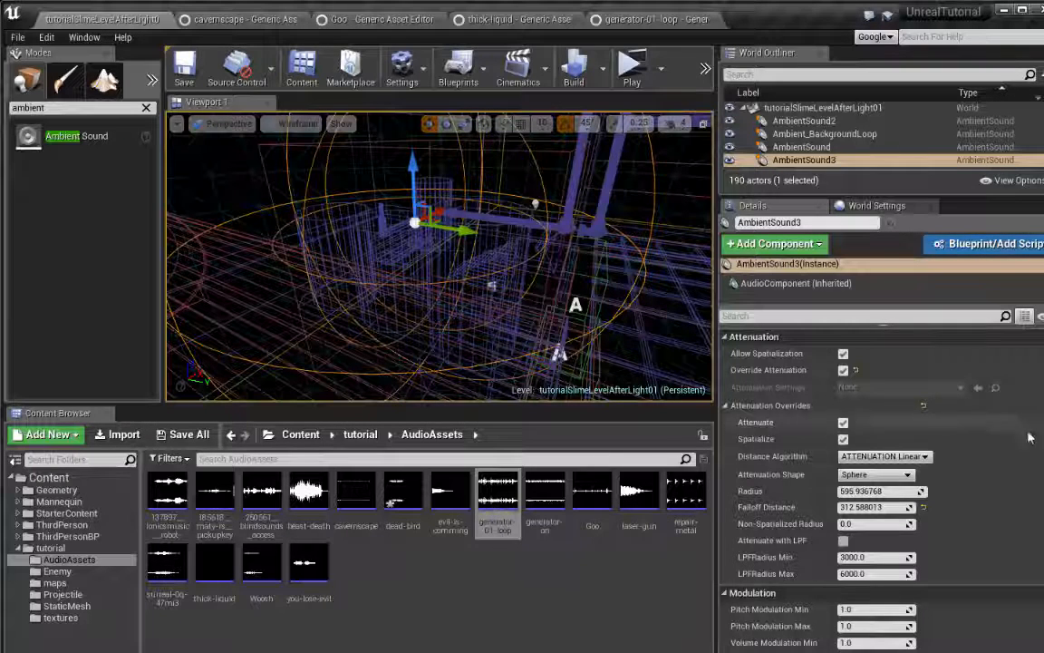
scroll(1013, 495, "up", 5)
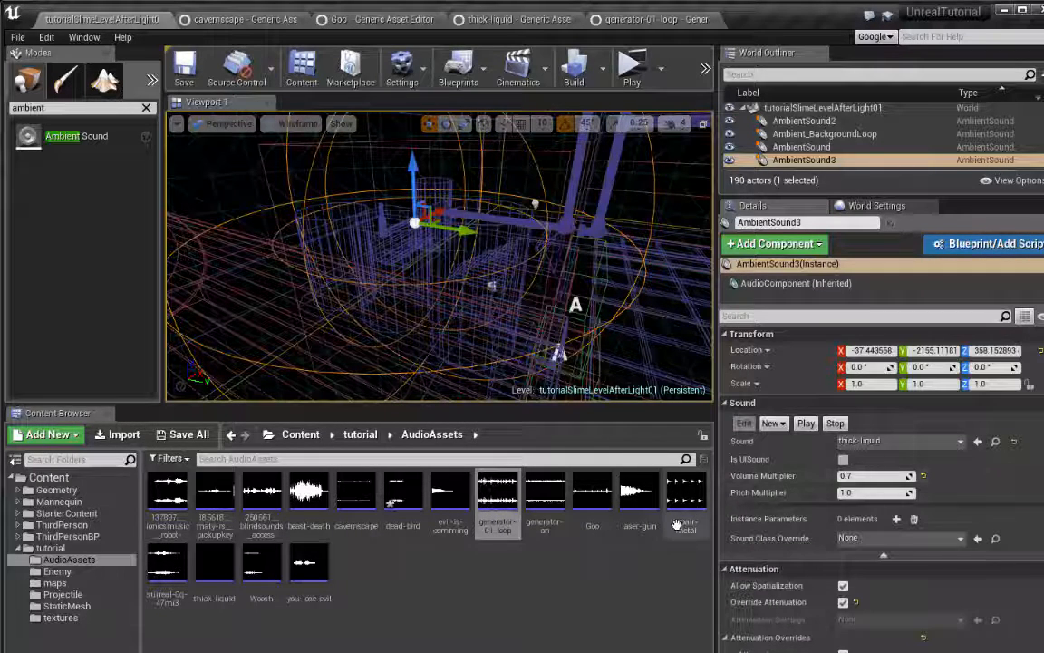
left_click_drag(498, 499, 884, 444)
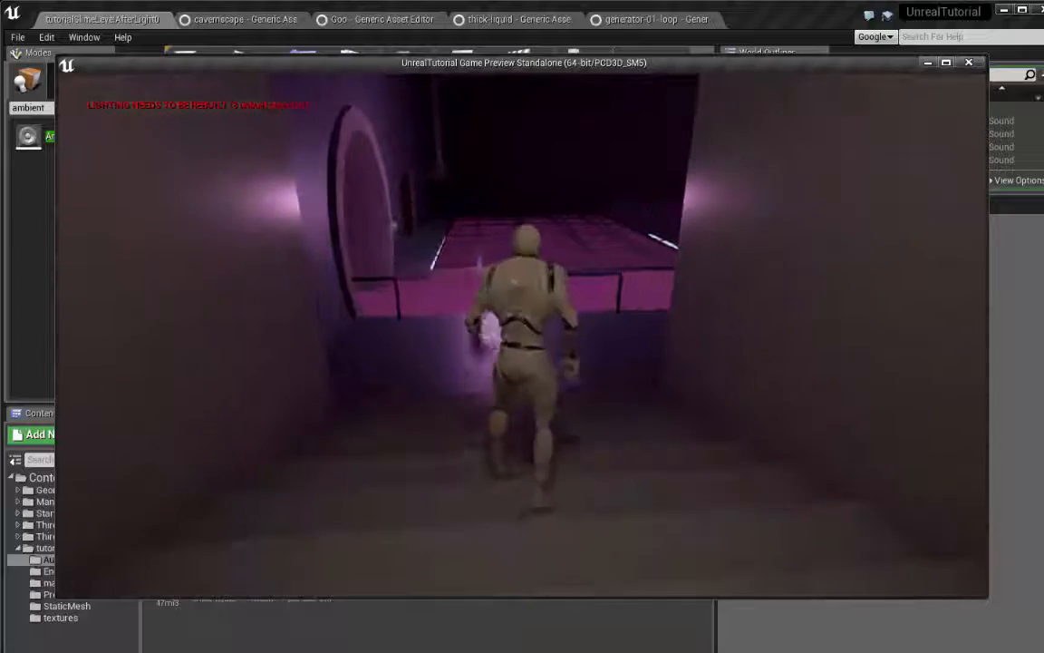
Play-test the level, running along the slime channel, around the columns and over the grates to the machinery room door
key("w")
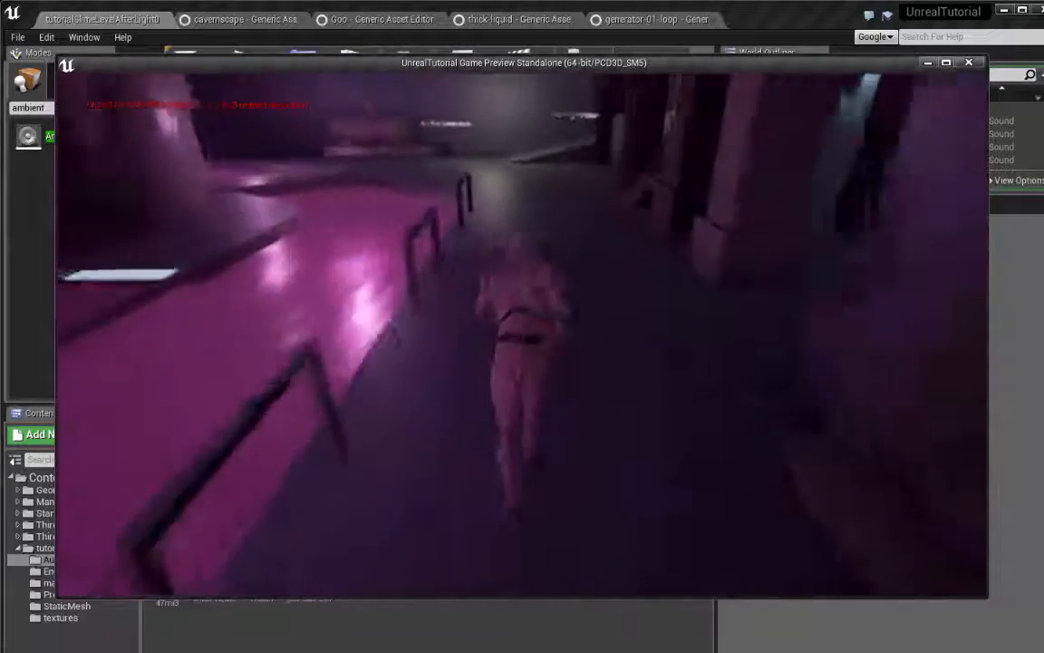
key("w")
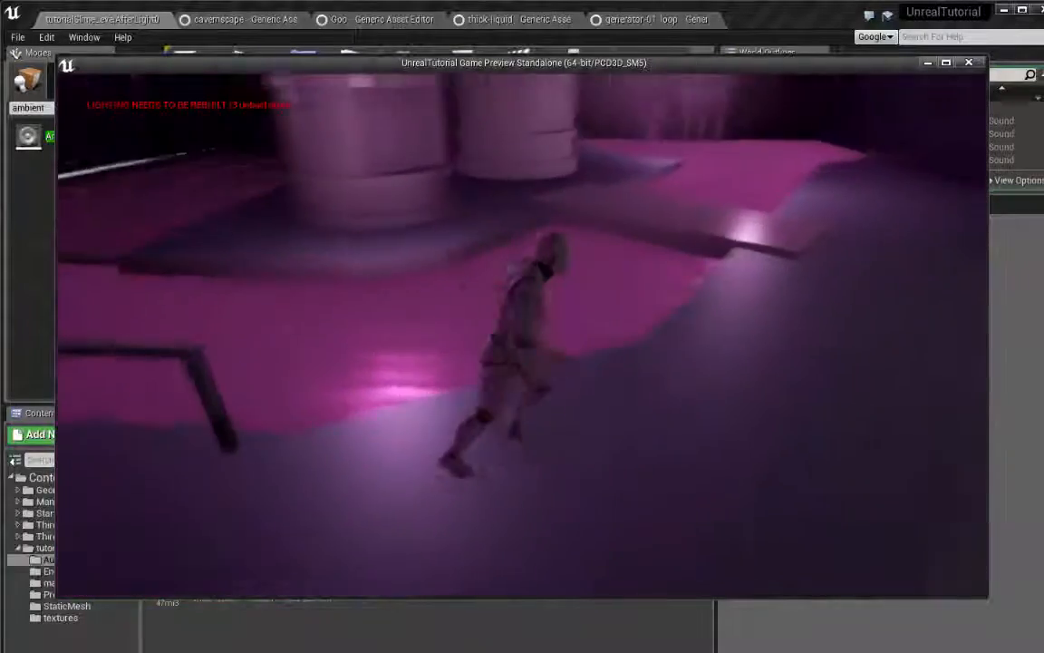
key("w")
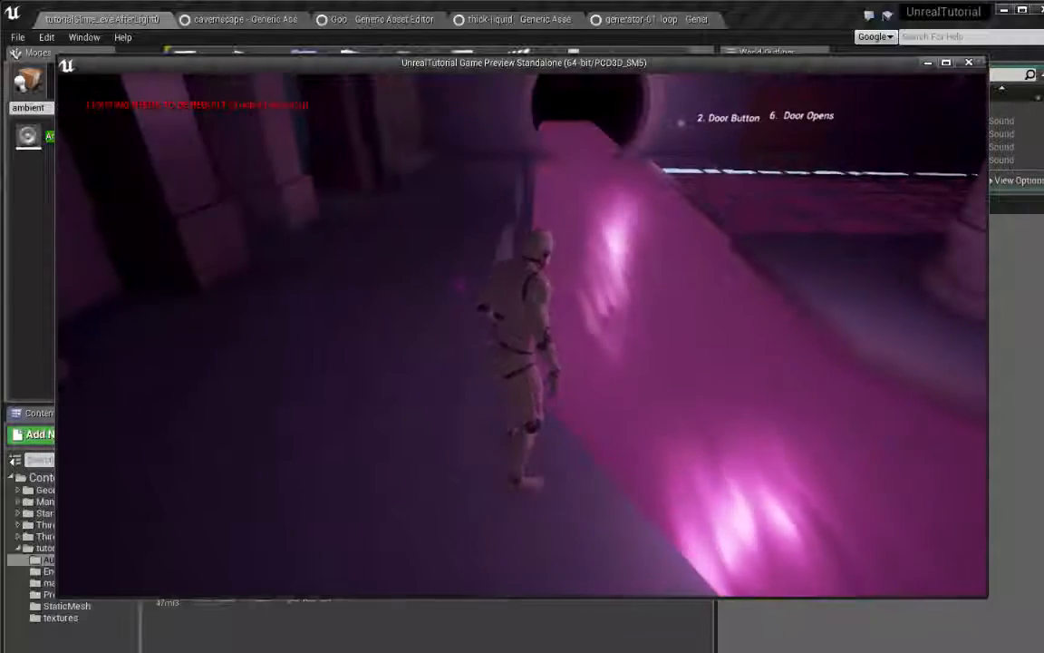
key("w")
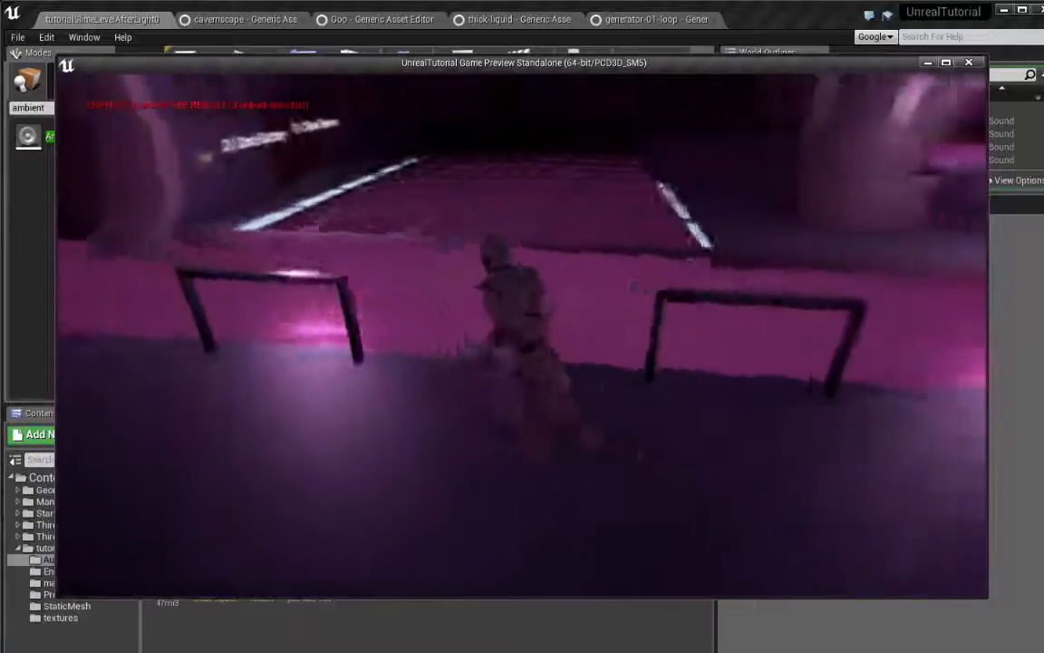
key("w")
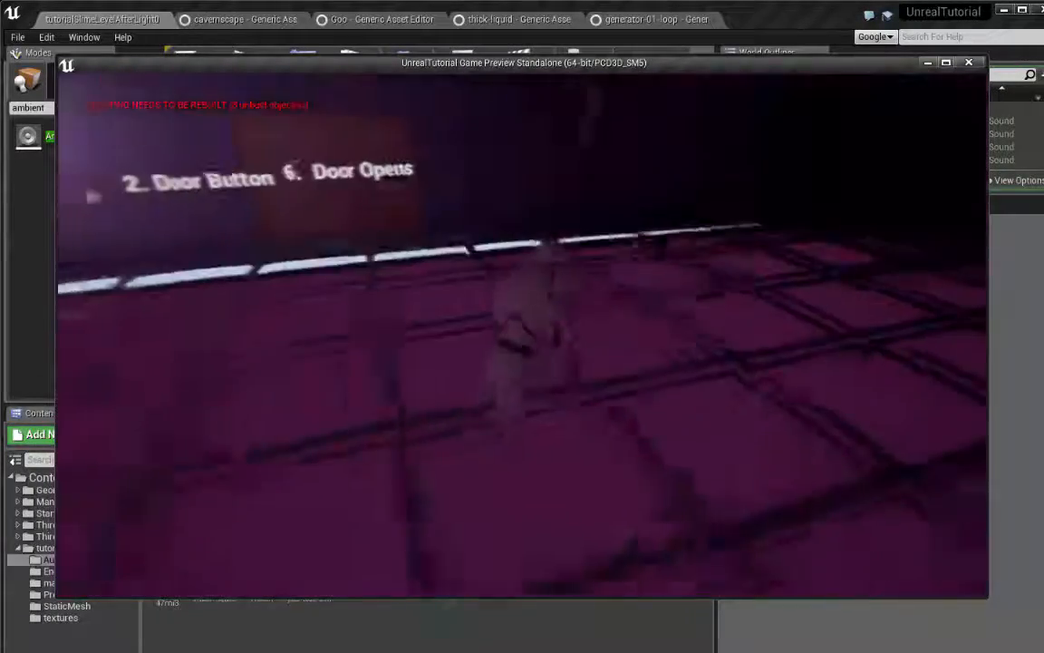
key("w")
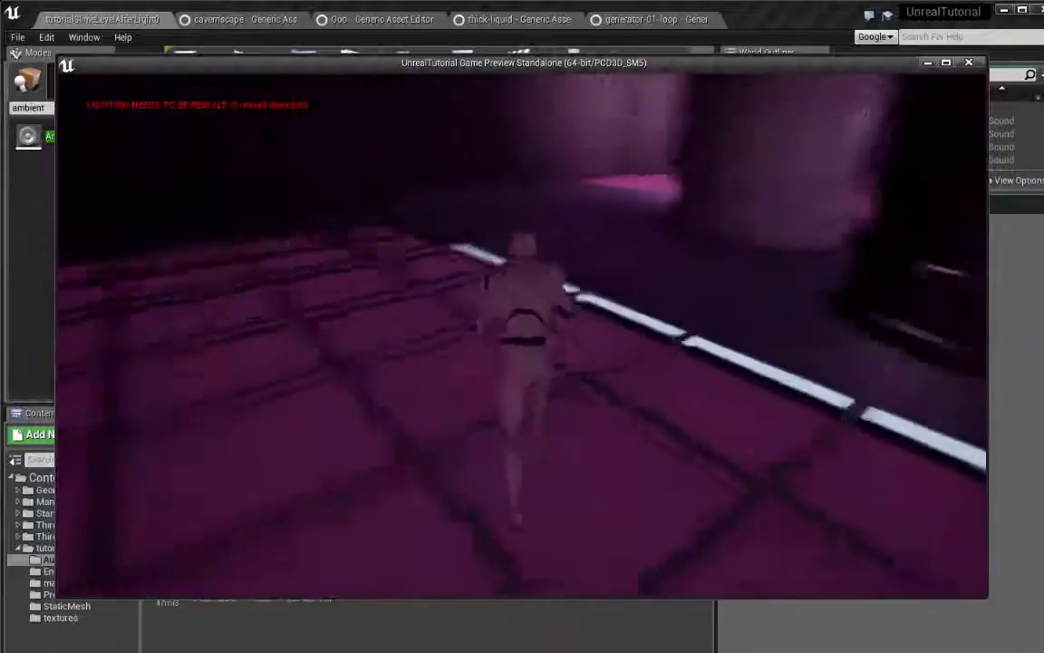
key("w")
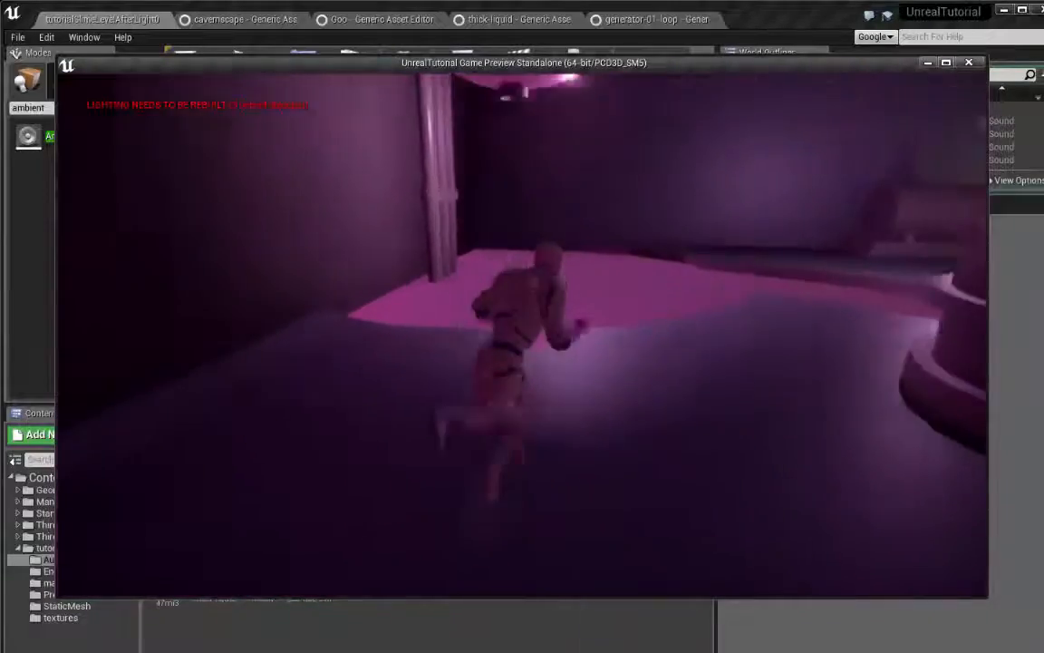
key("w")
key("w")
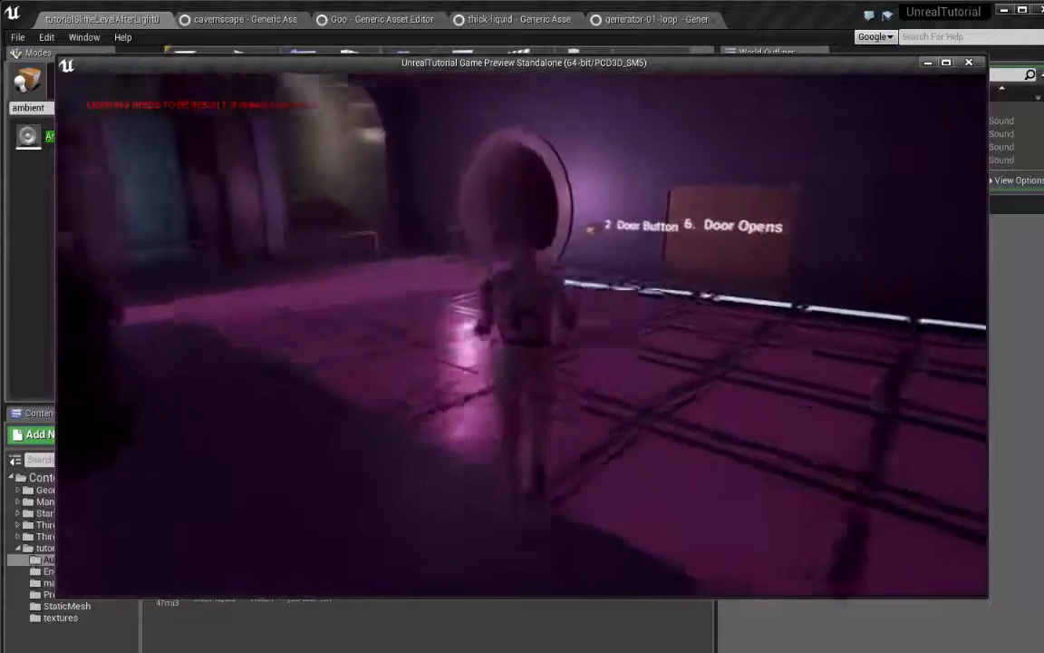
key("w")
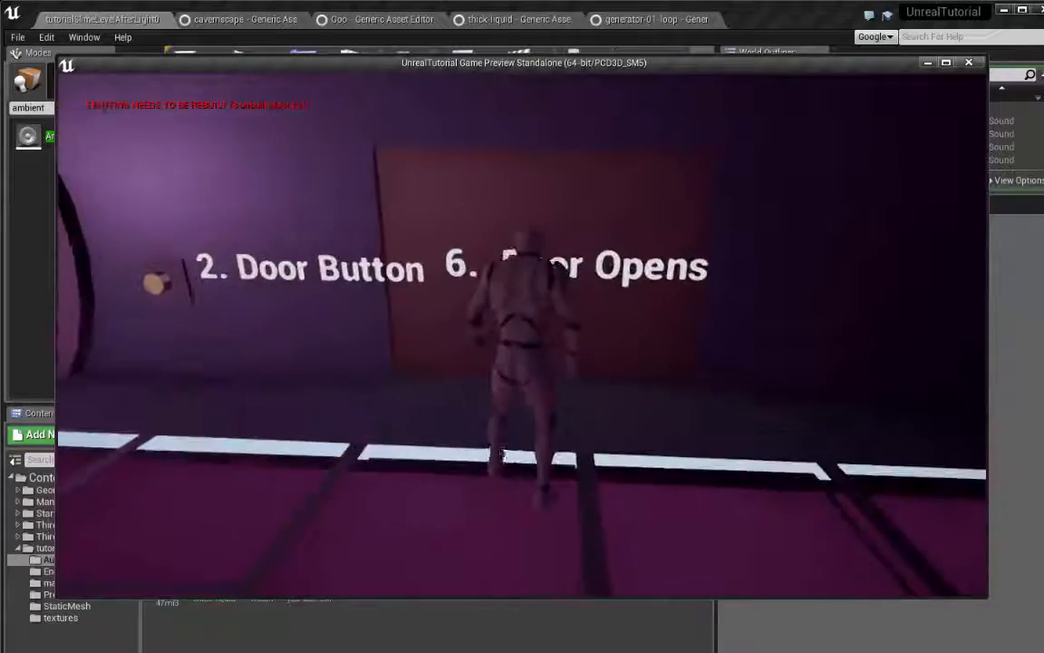
Enter the machinery room through the door and listen to the generator loop while moving around the tank and steps
key("w")
key("w")
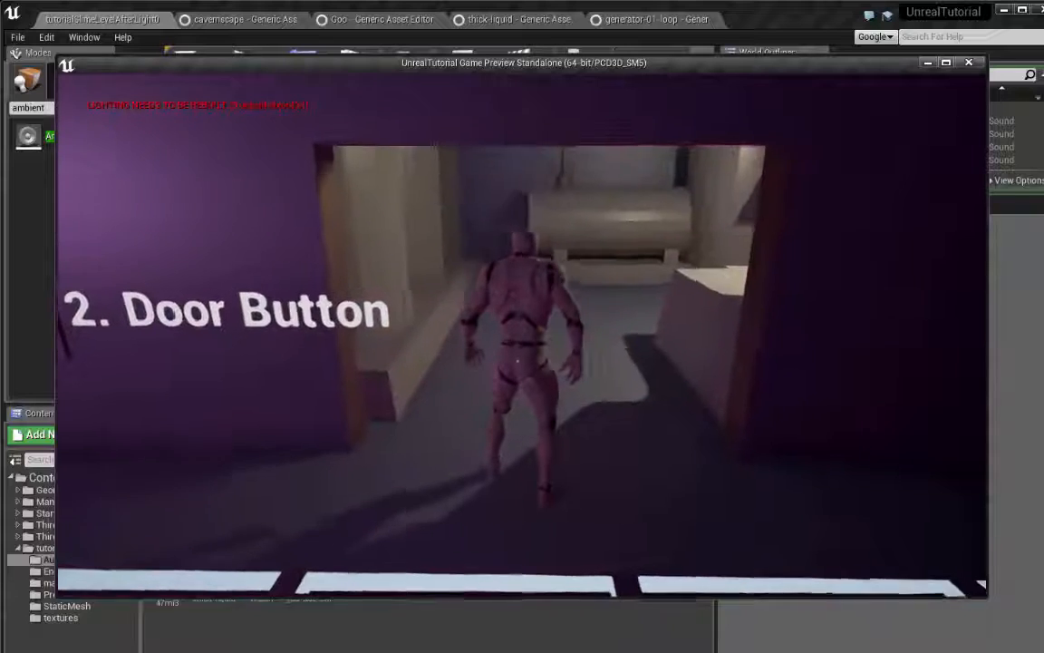
key("w")
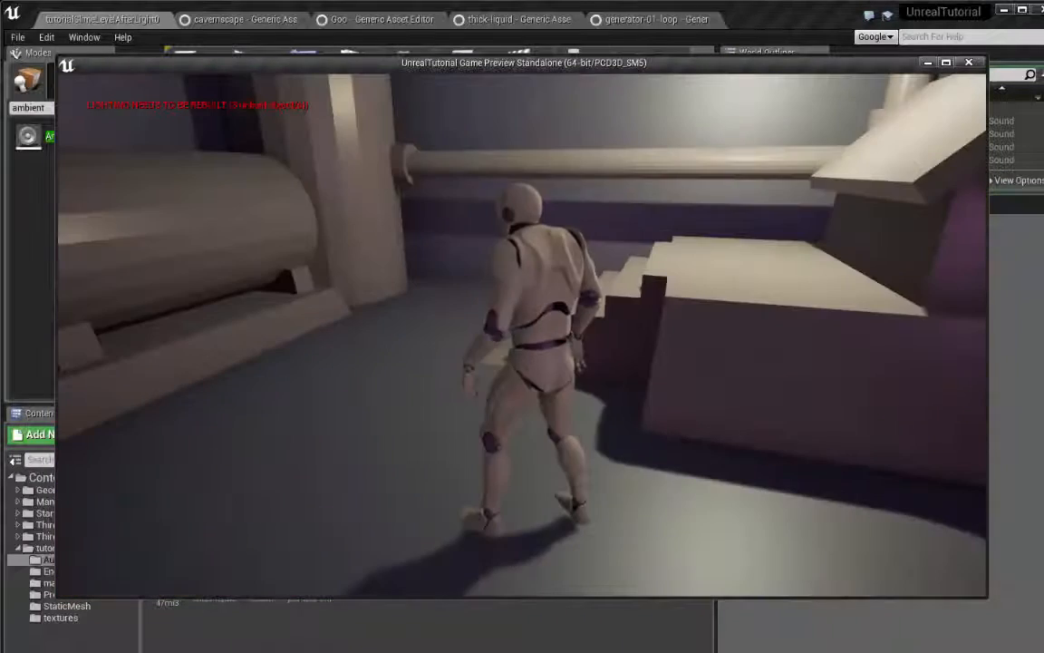
key("w")
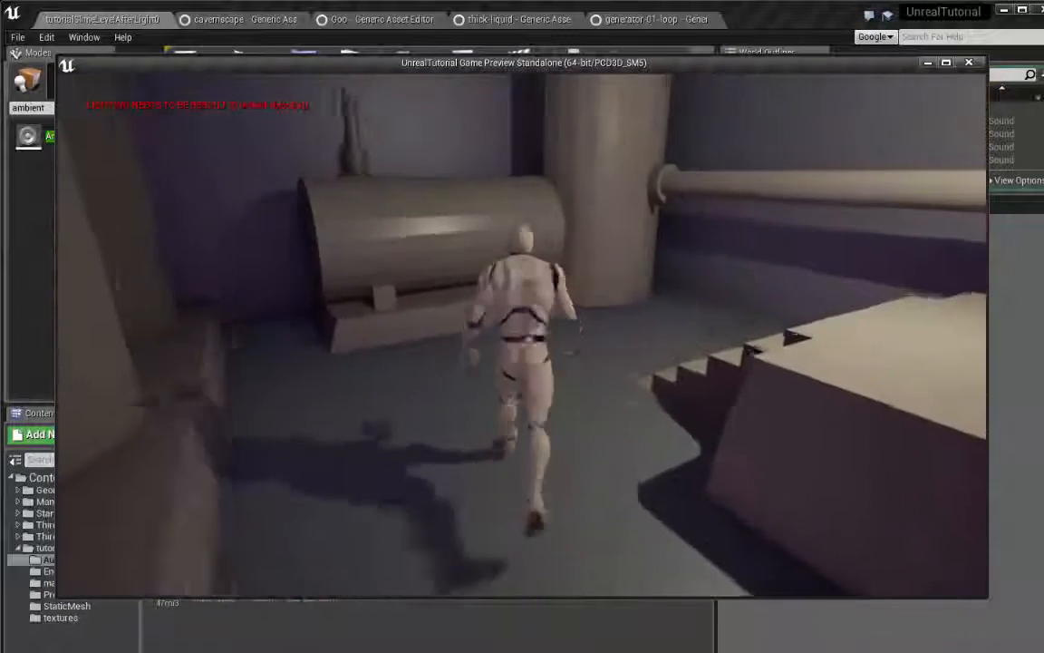
key("w")
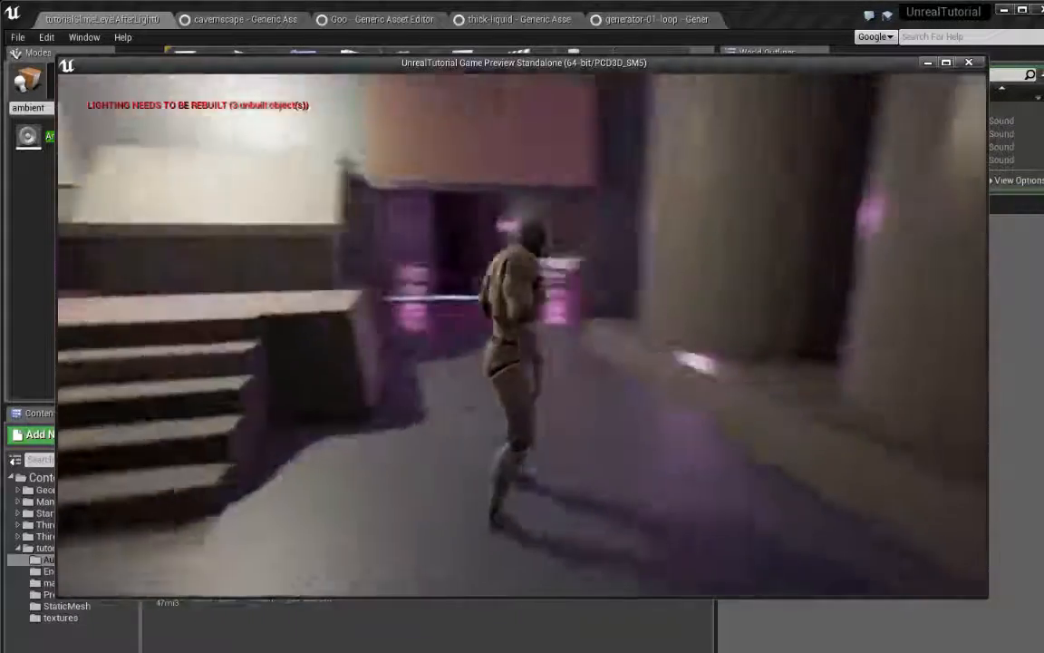
key("a")
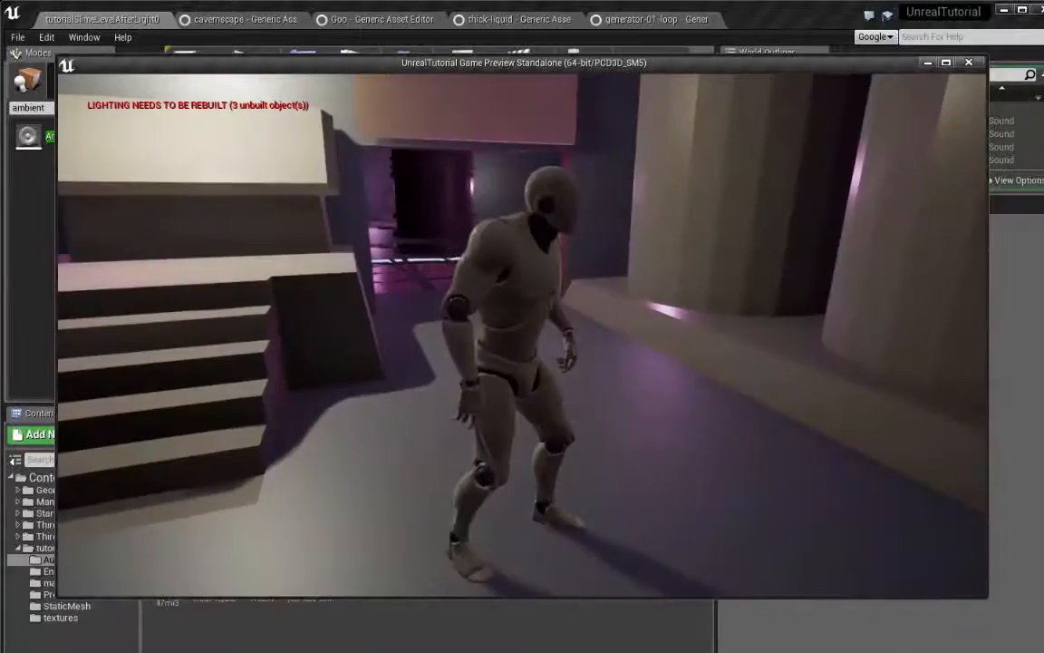
Run out of the machinery room past the door button and back to the generator, and end the play-test
key("w")
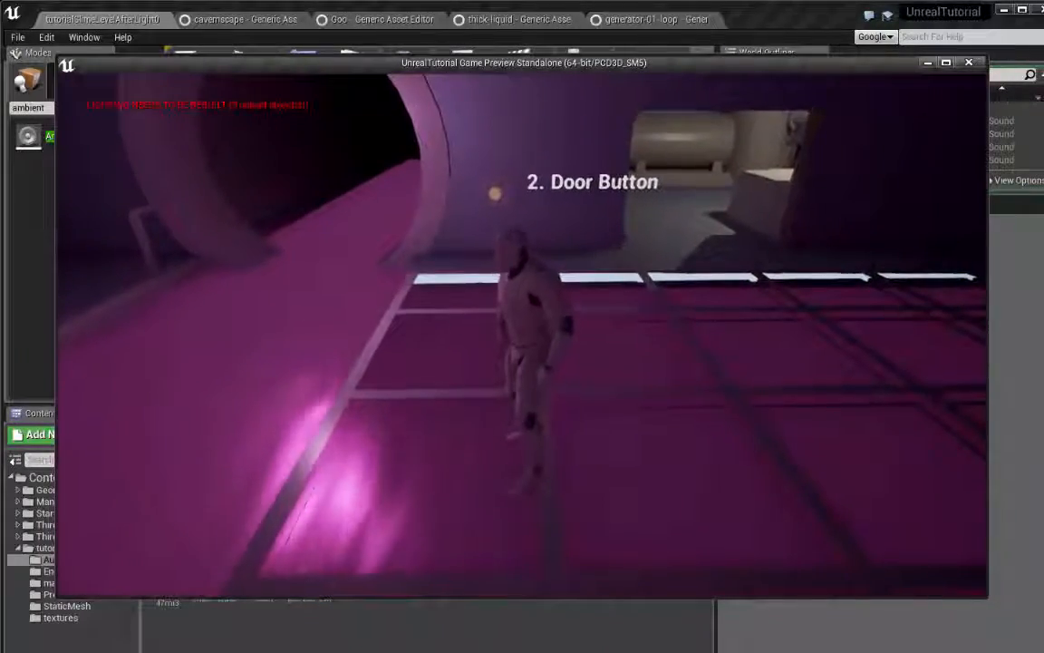
key("w")
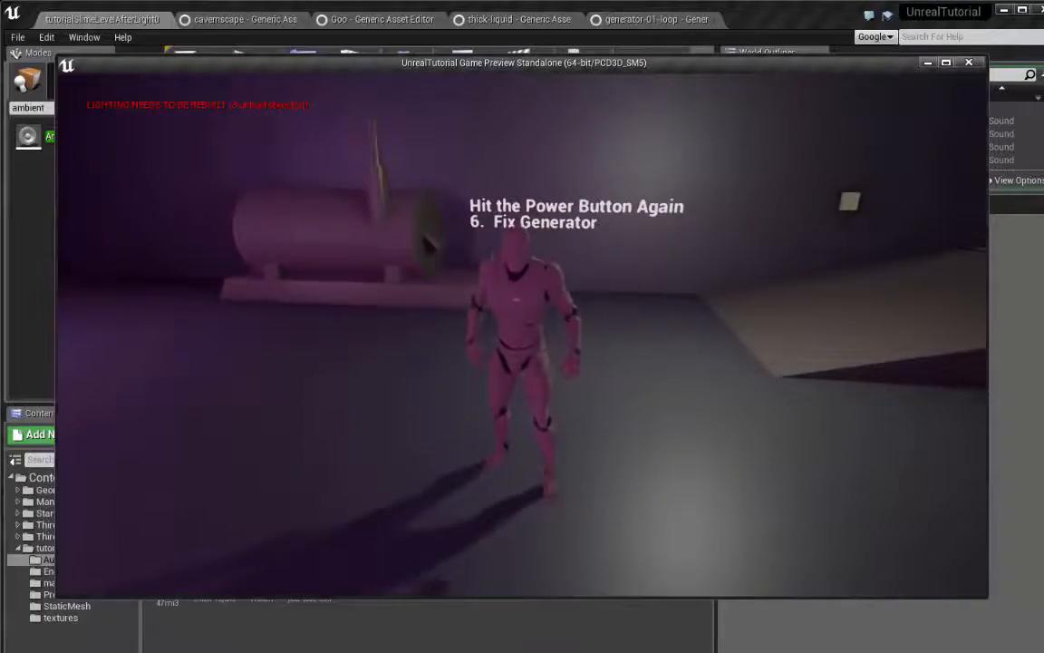
key("Escape")
Select the "1. IGC: fly through" text actor in the level and switch the viewport from Wireframe to Lit
right_click_drag(490, 284, 669, 317)
key("w")
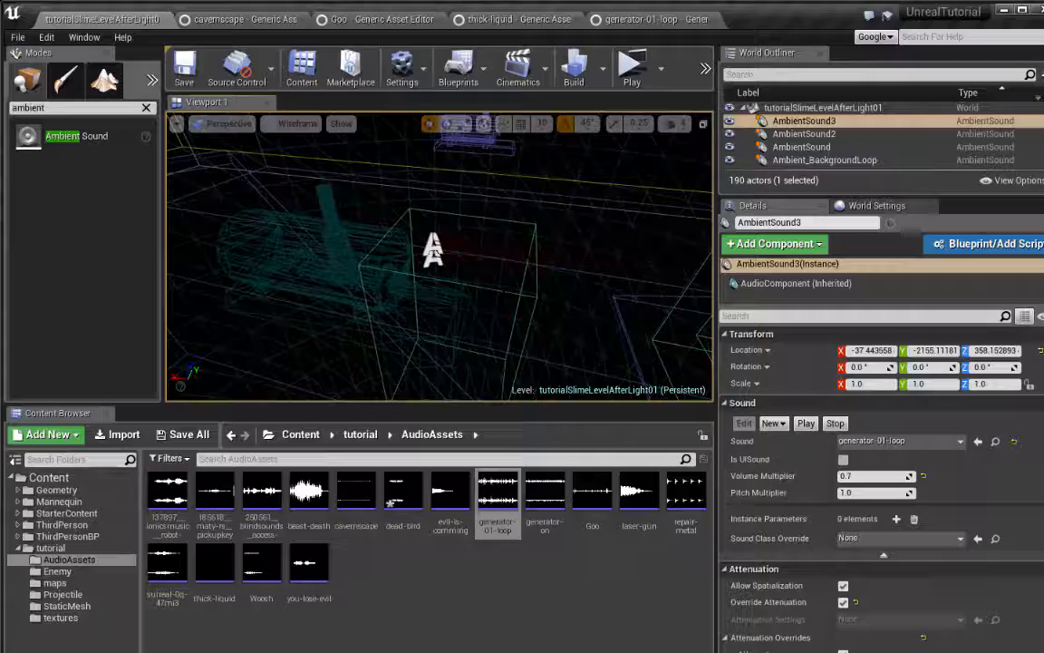
key("w")
right_click_drag(435, 257, 548, 263)
key("s")
key("w")
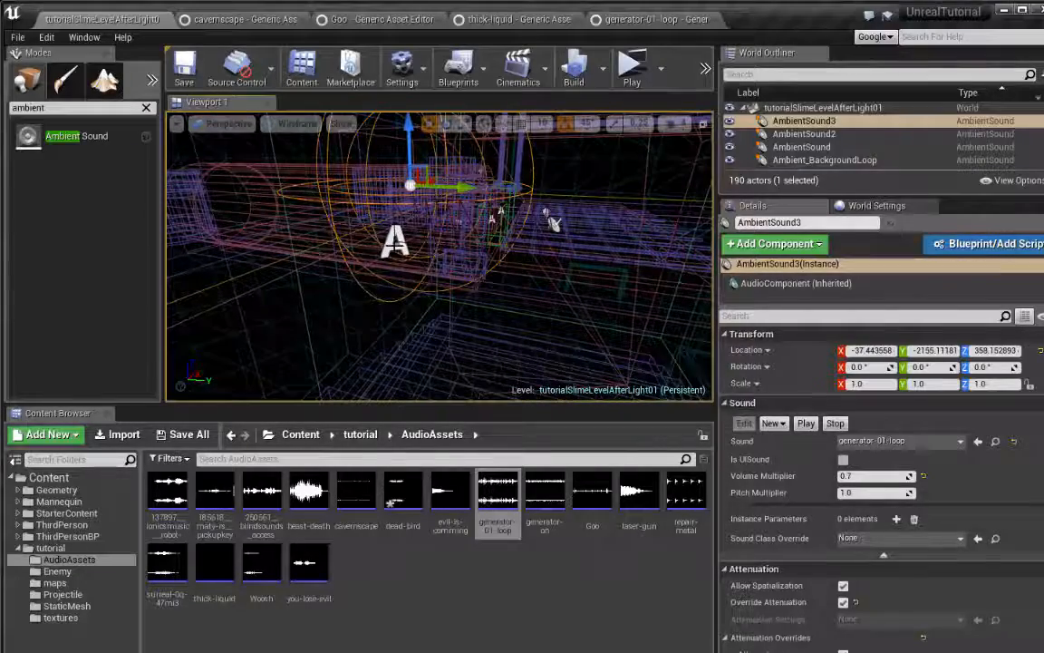
left_click(395, 240)
left_click(297, 123)
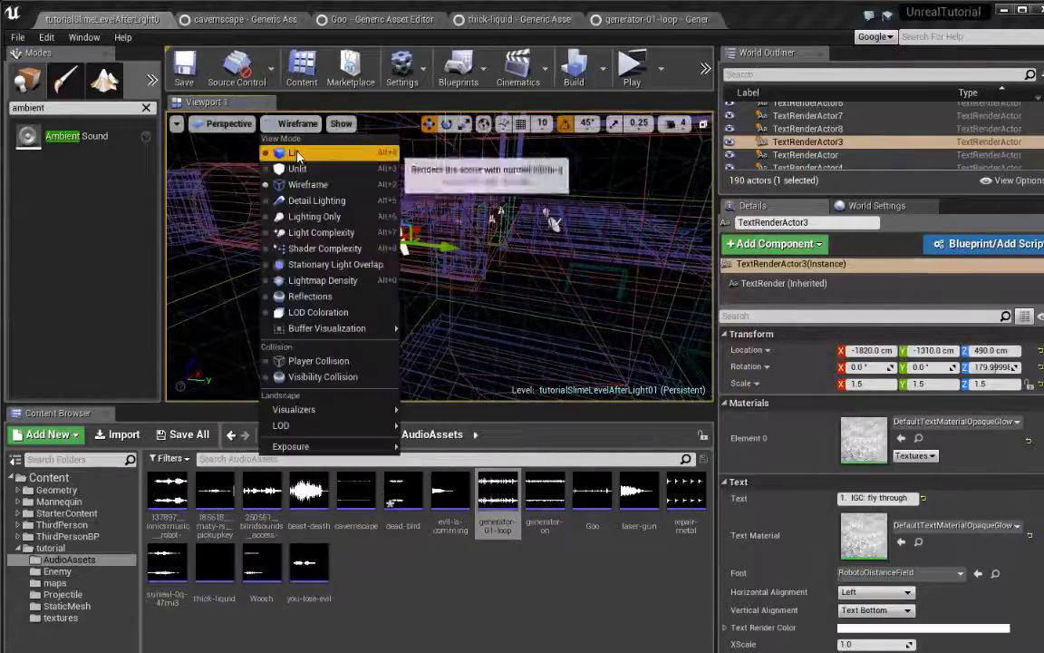
left_click(297, 154)
key("s")
right_click_drag(398, 234, 435, 218)
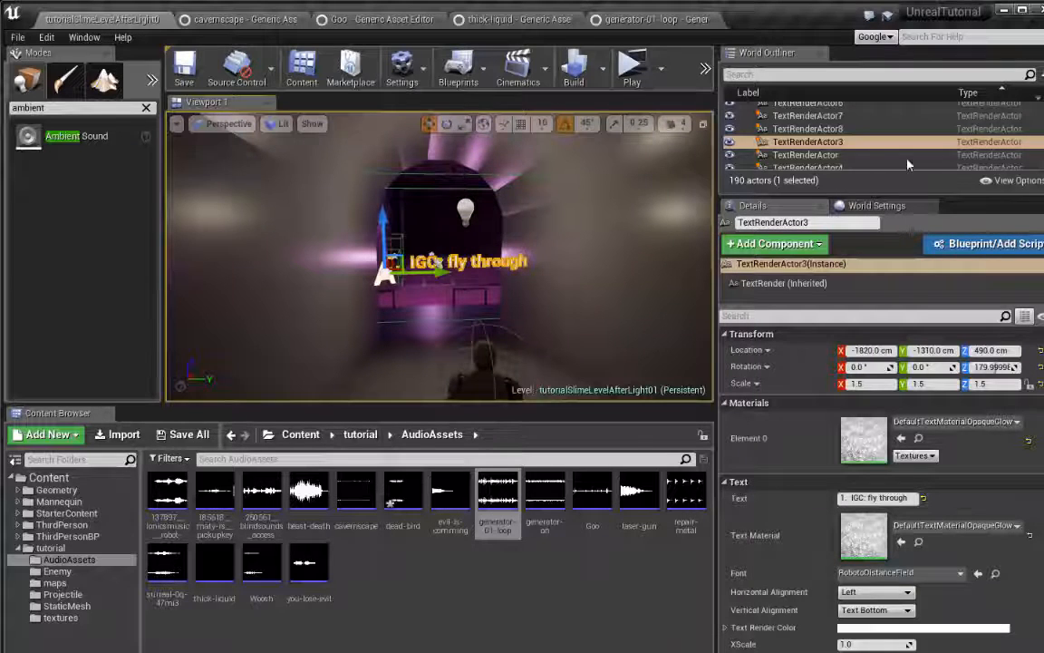
Select the Trigger_CameraDoor volume at the tunnel entrance and jump to its OnActorBeginOverlap event in the Level Blueprint
right_click(849, 145)
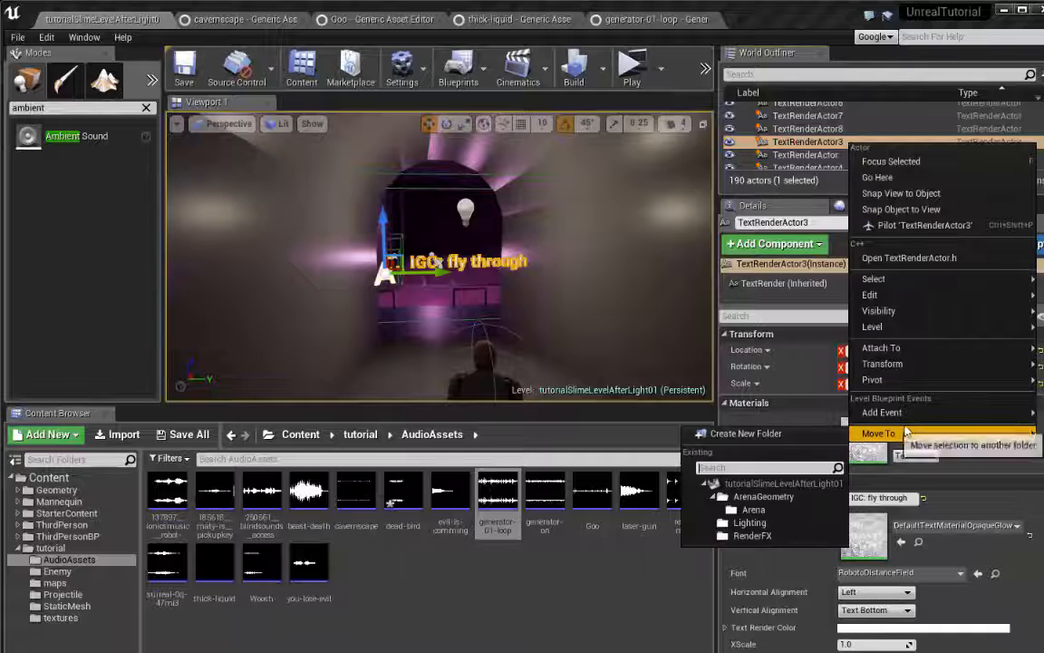
mouse_move(867, 388)
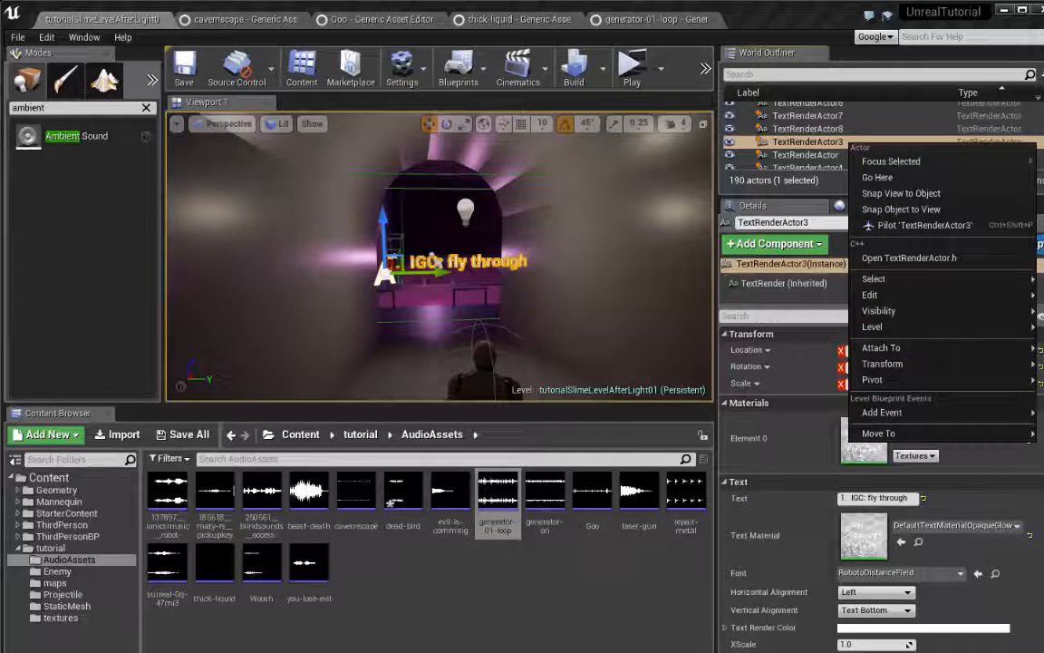
left_click(475, 189)
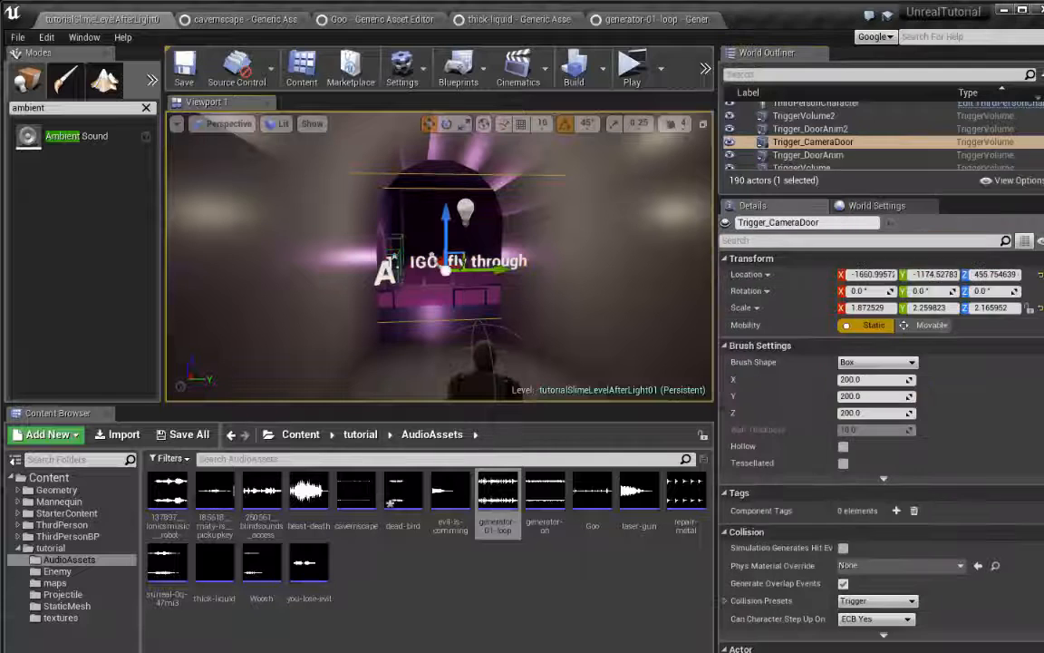
right_click(814, 145)
mouse_move(873, 442)
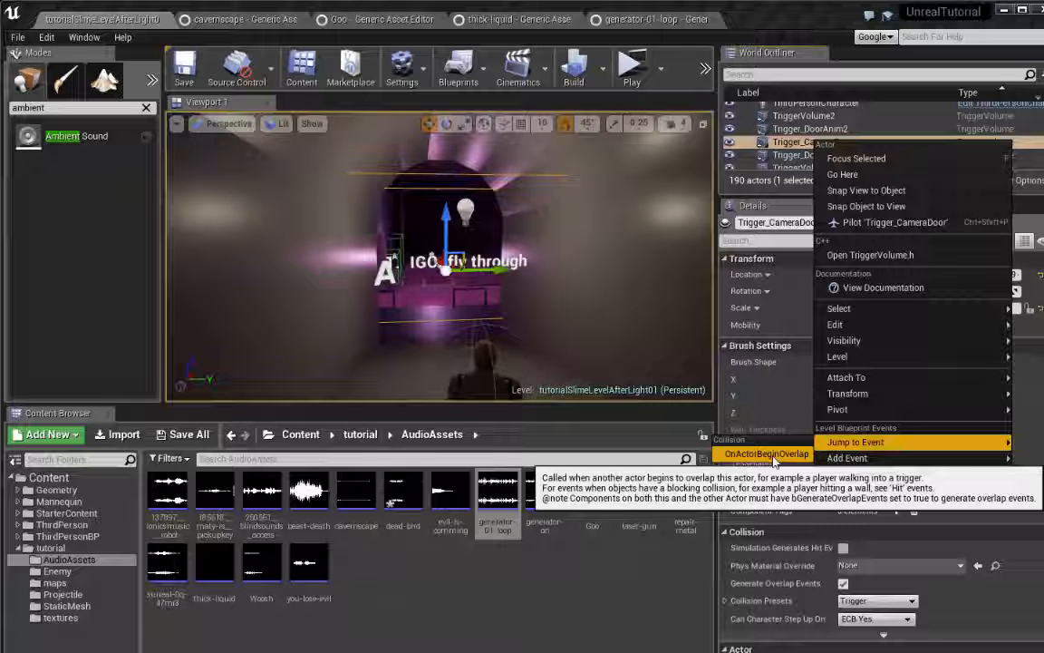
left_click(769, 454)
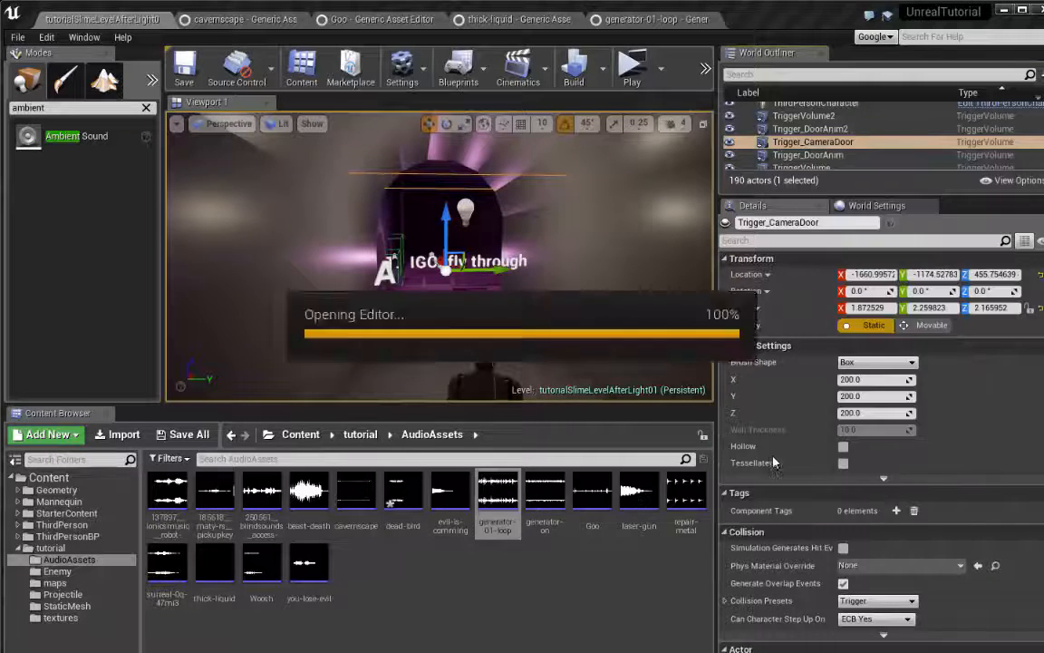
Enclose the Trigger_CameraDoor overlap nodes in a comment box titled "1. IGC Text" and select the overlap event
right_click_drag(651, 368, 503, 222)
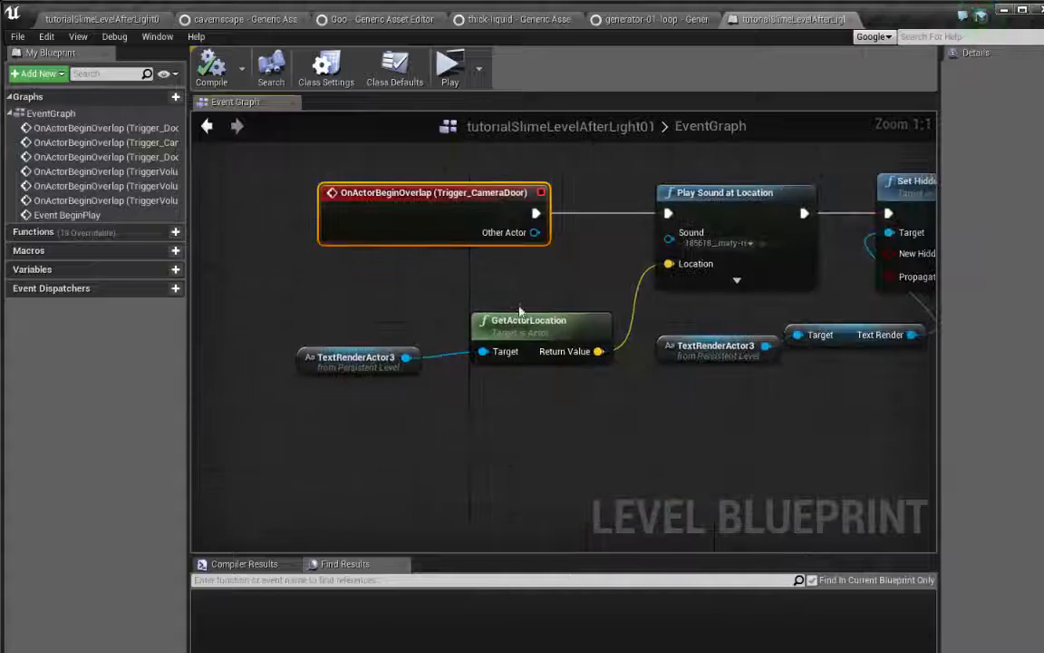
scroll(522, 311, "down", 1)
right_click_drag(690, 356, 559, 385)
scroll(559, 385, "down", 1)
scroll(637, 384, "down", 2)
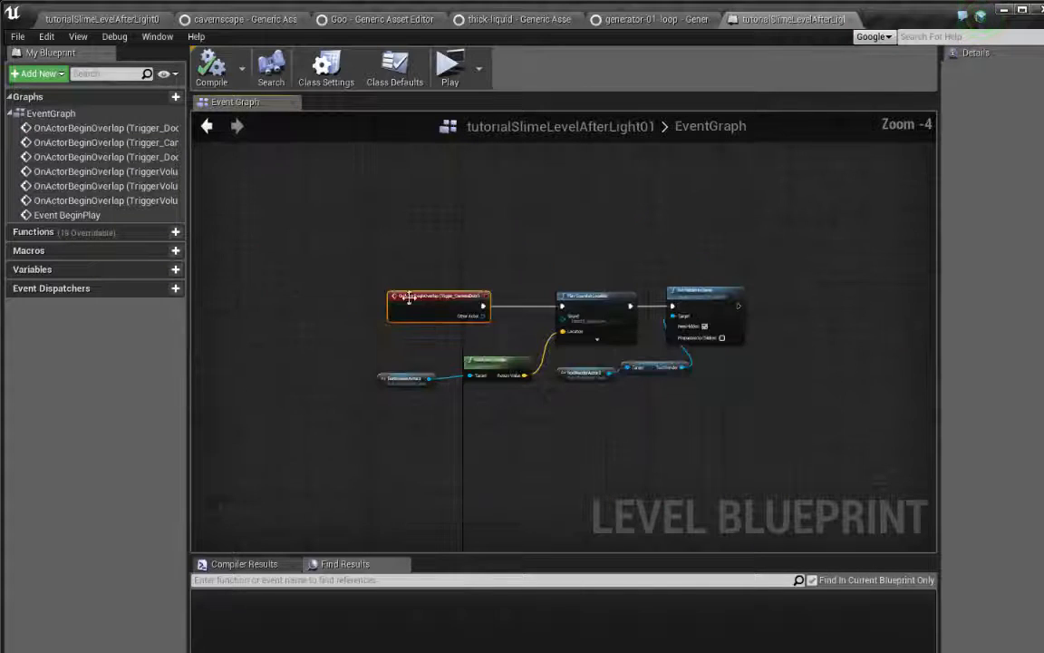
left_click_drag(322, 233, 776, 417)
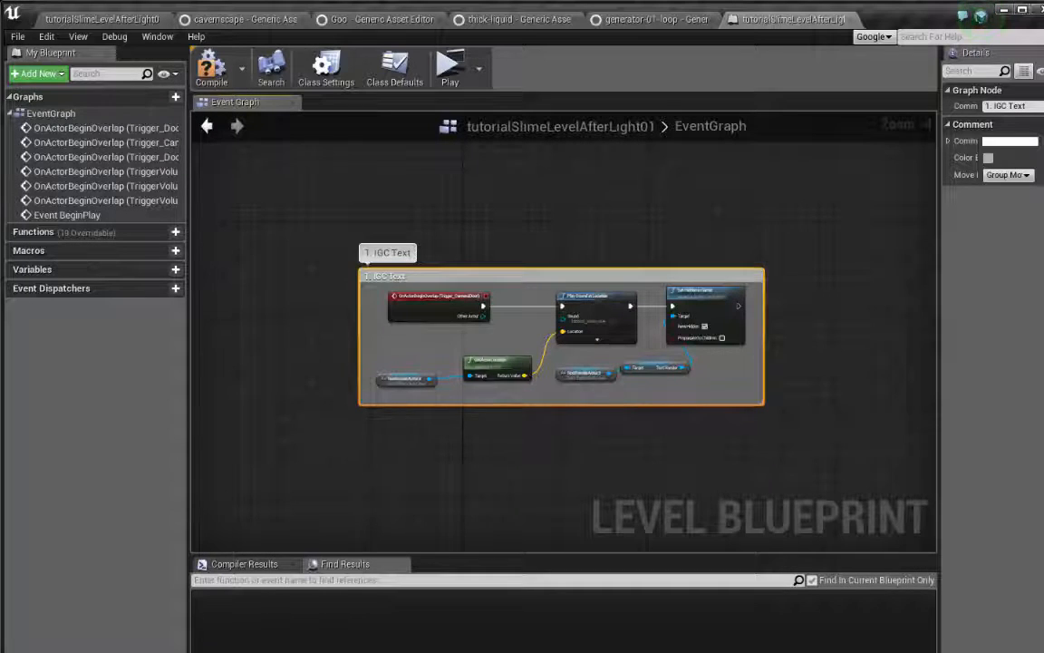
scroll(521, 355, "up", 4)
left_click(420, 317)
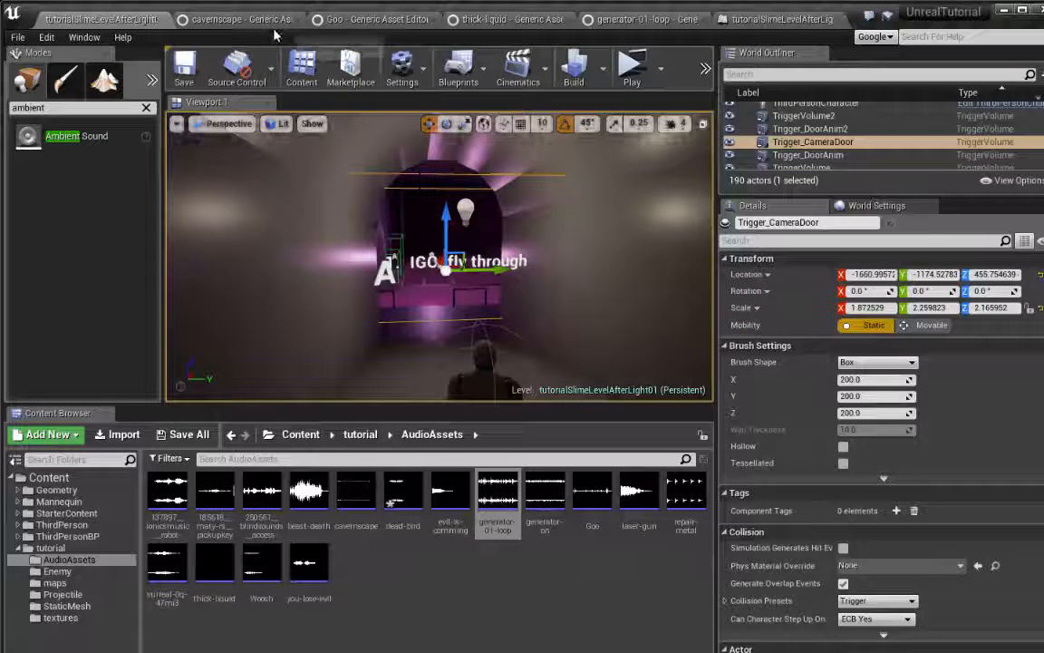
Try to add an On Actor Begin Overlap event for Trigger_CameraDoor in the Level Blueprint, toggling context-sensitive filtering off and on
left_click(757, 22)
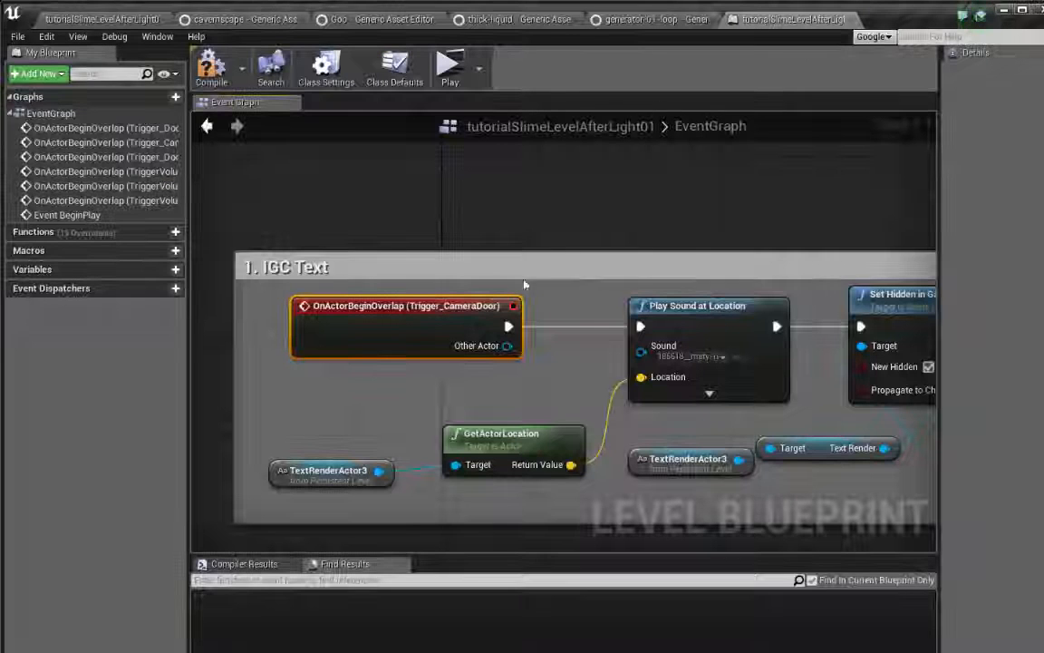
right_click(443, 173)
left_click(499, 236)
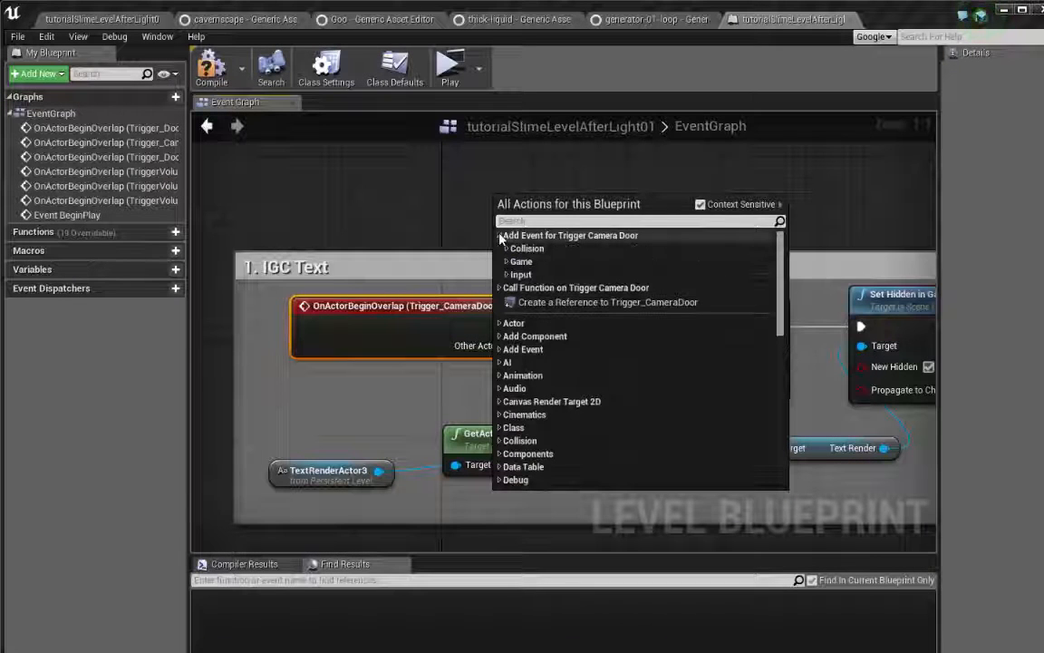
left_click(702, 208)
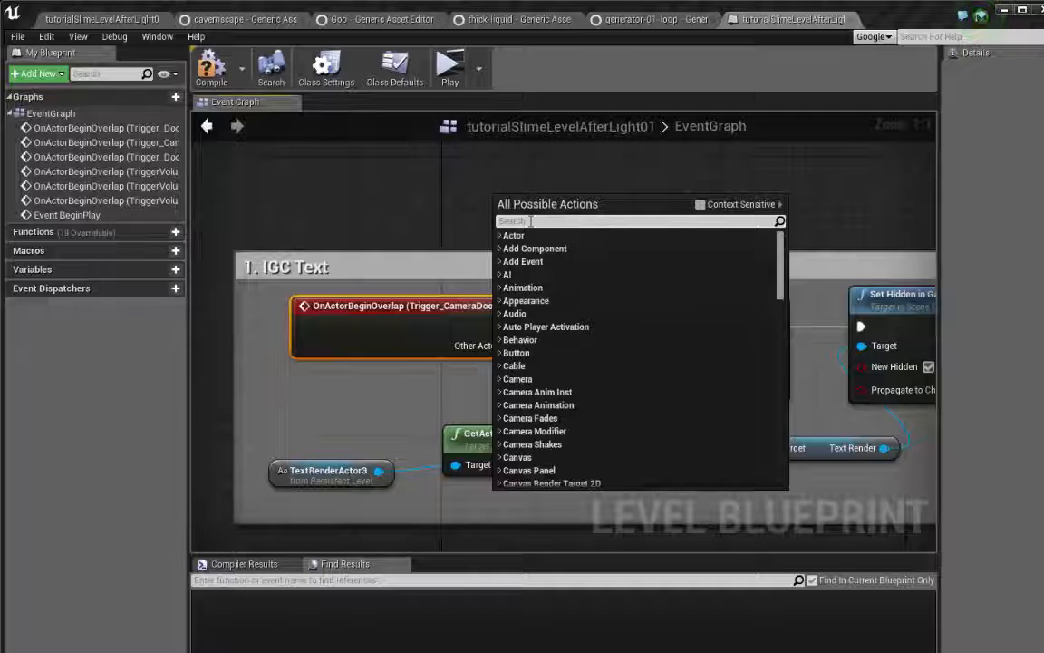
left_click(700, 205)
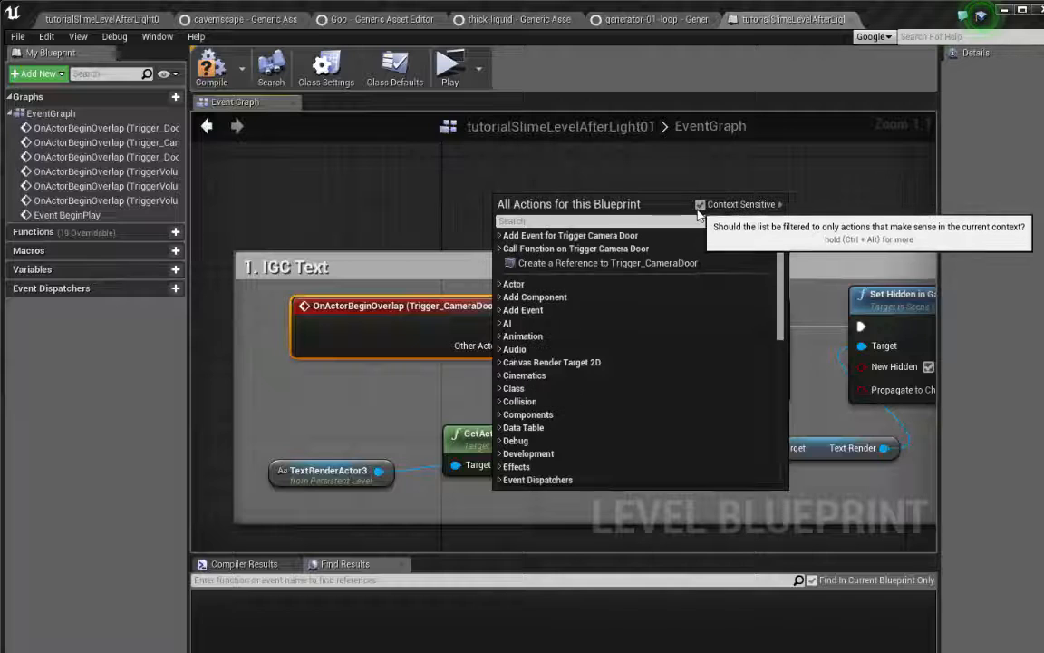
left_click(499, 237)
left_click(508, 248)
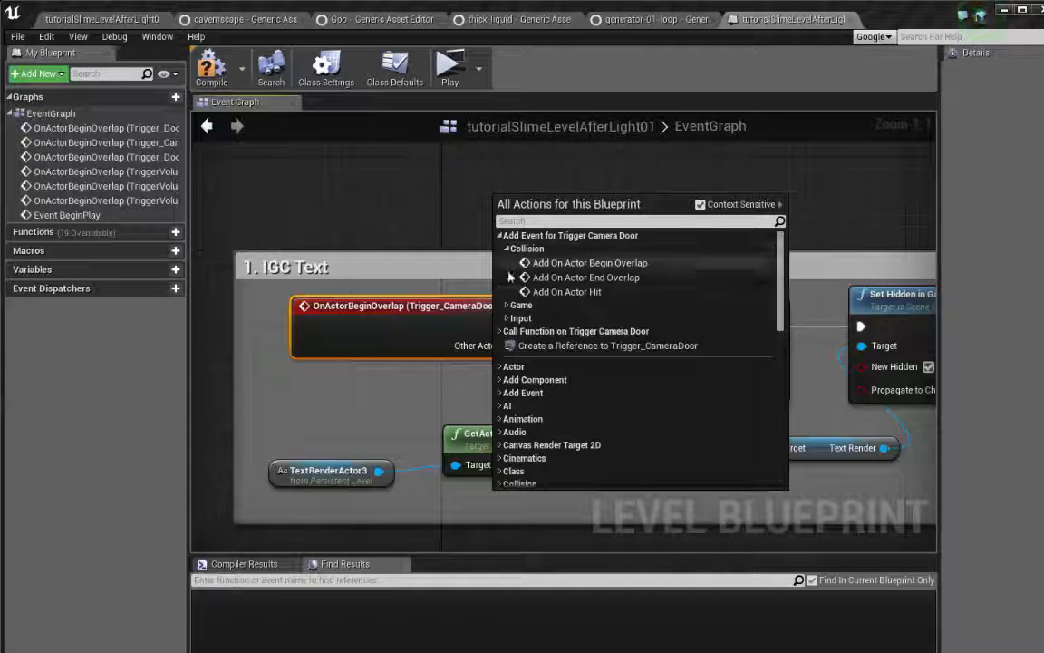
left_click(585, 263)
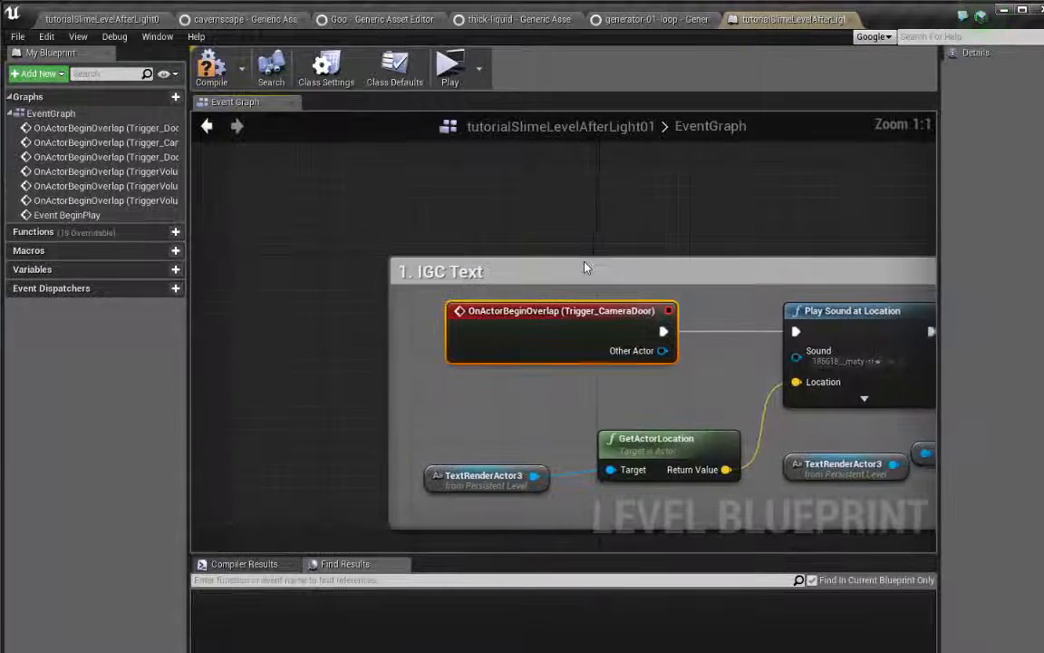
Search the blueprint actions for "play sound" and add a Play Sound at Location node to the event graph
right_click_drag(682, 272, 599, 238)
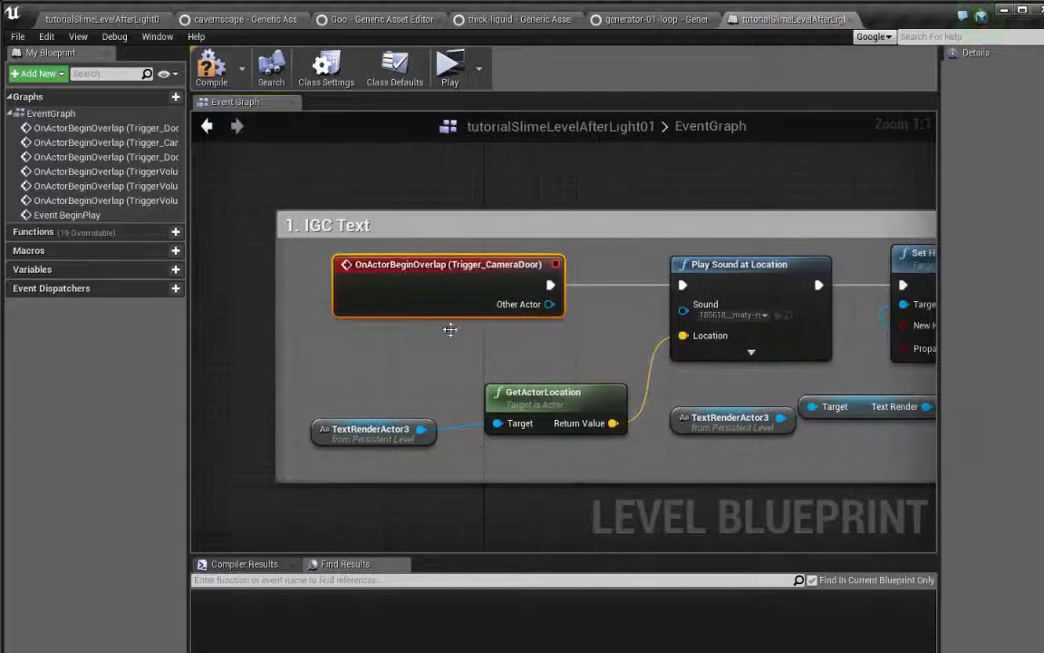
right_click_drag(491, 332, 502, 352)
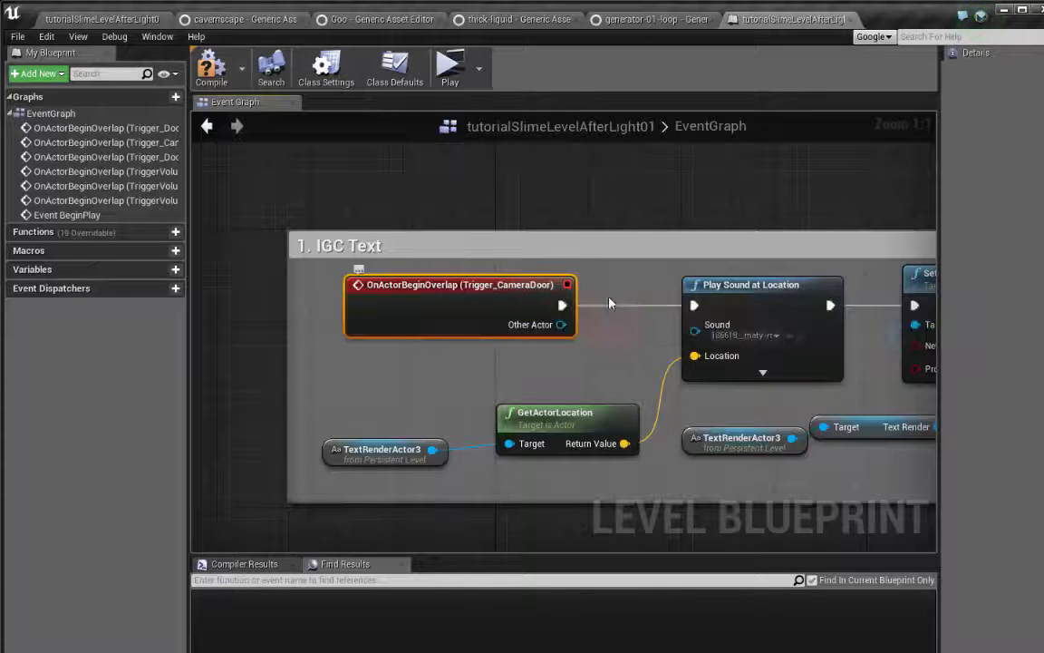
right_click_drag(547, 265, 429, 281)
scroll(481, 322, "down", 1)
right_click_drag(481, 322, 483, 265)
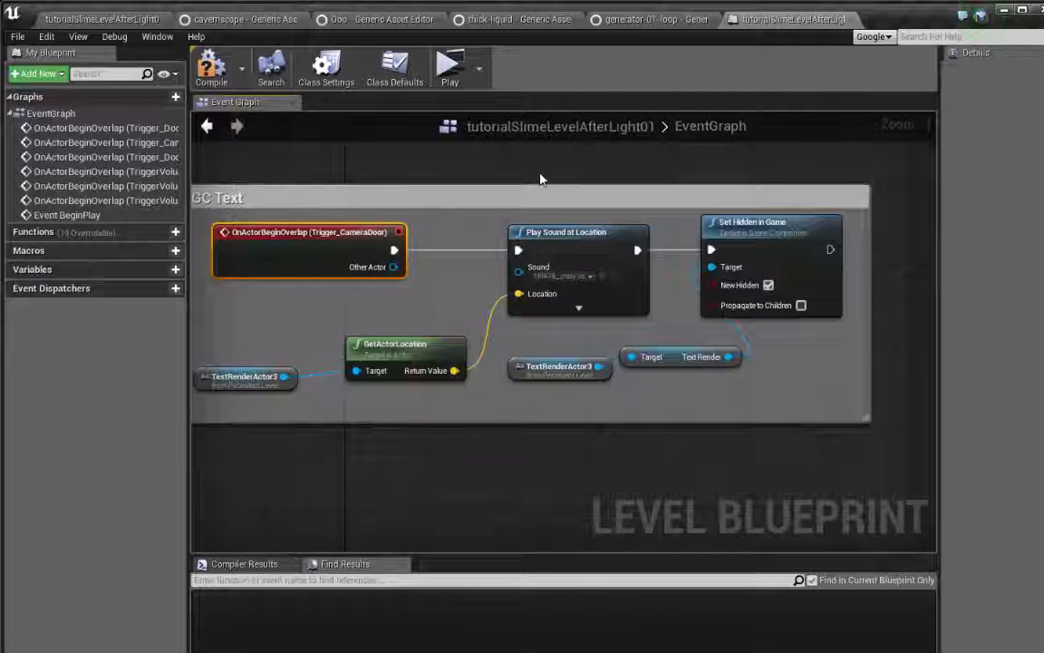
right_click_drag(488, 127, 477, 197)
right_click(533, 226)
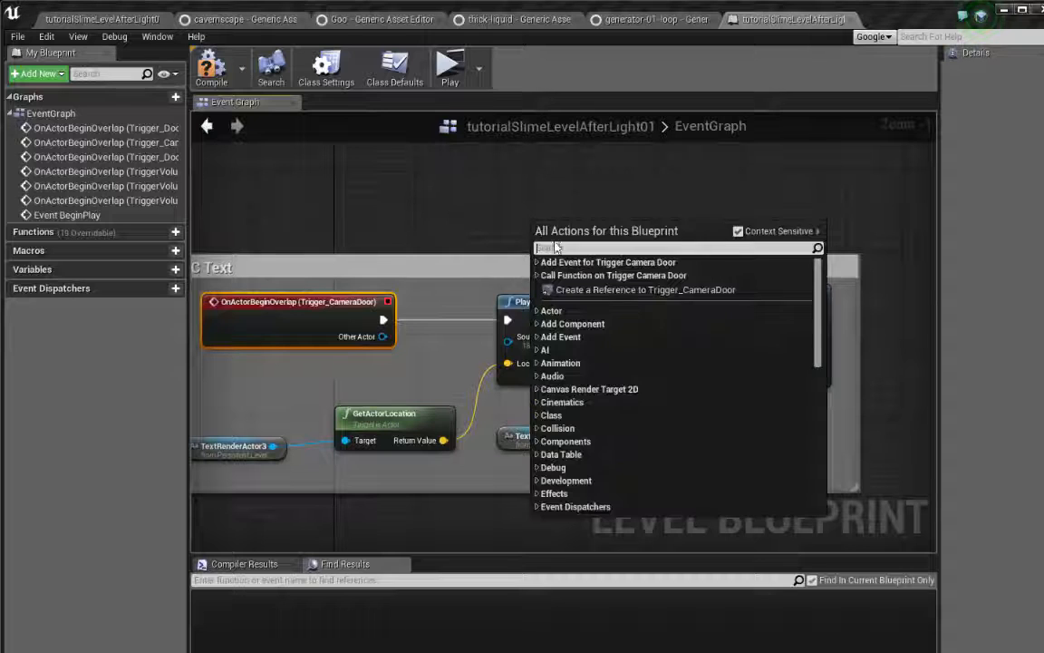
type("p")
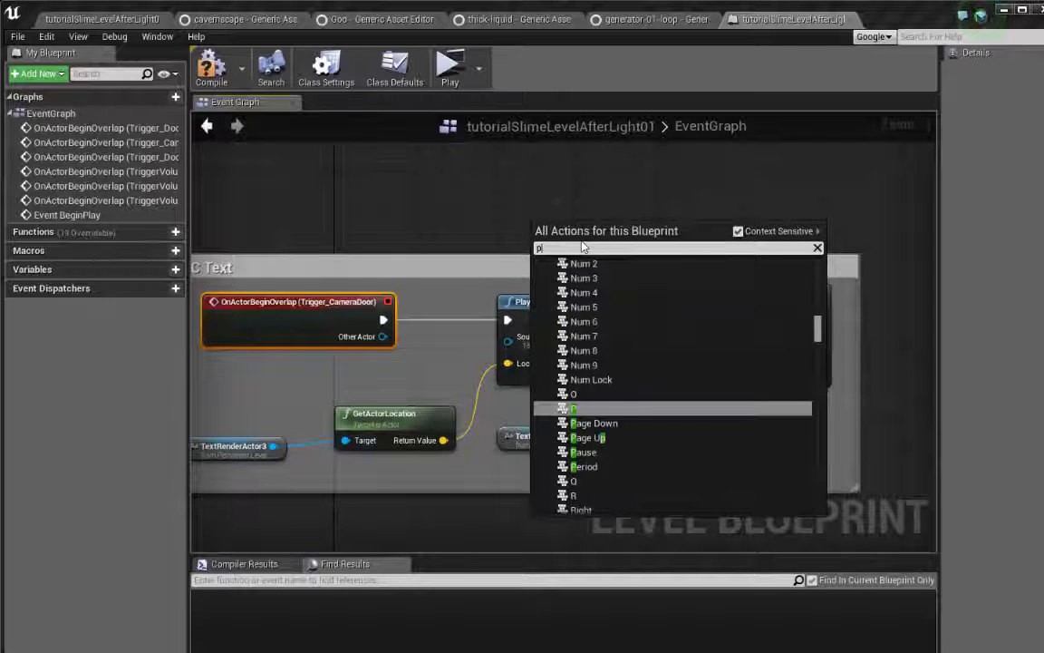
type("lay sound")
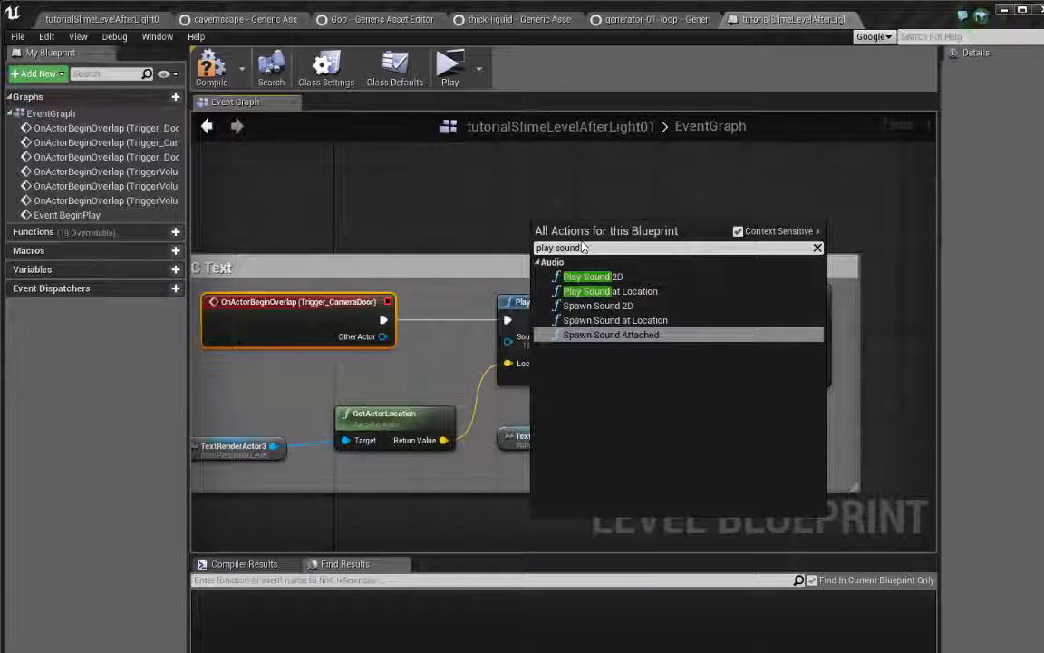
left_click(626, 291)
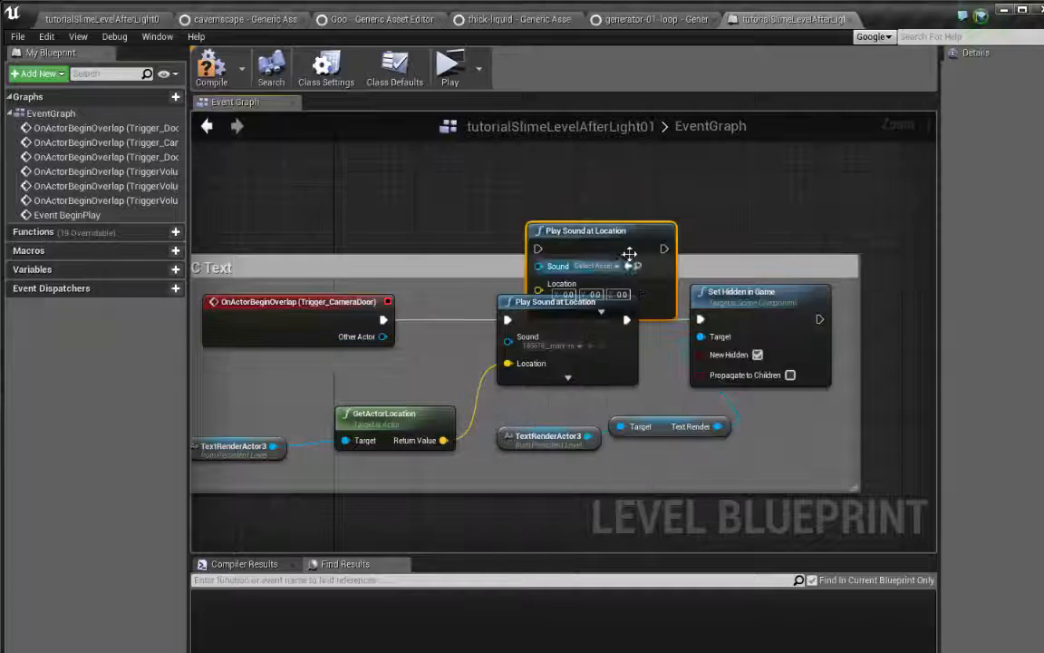
Move the new Play Sound at Location node into the empty graph area above the "1. IGC Text" comment box
left_click_drag(596, 206, 592, 187)
right_click_drag(699, 252, 732, 342)
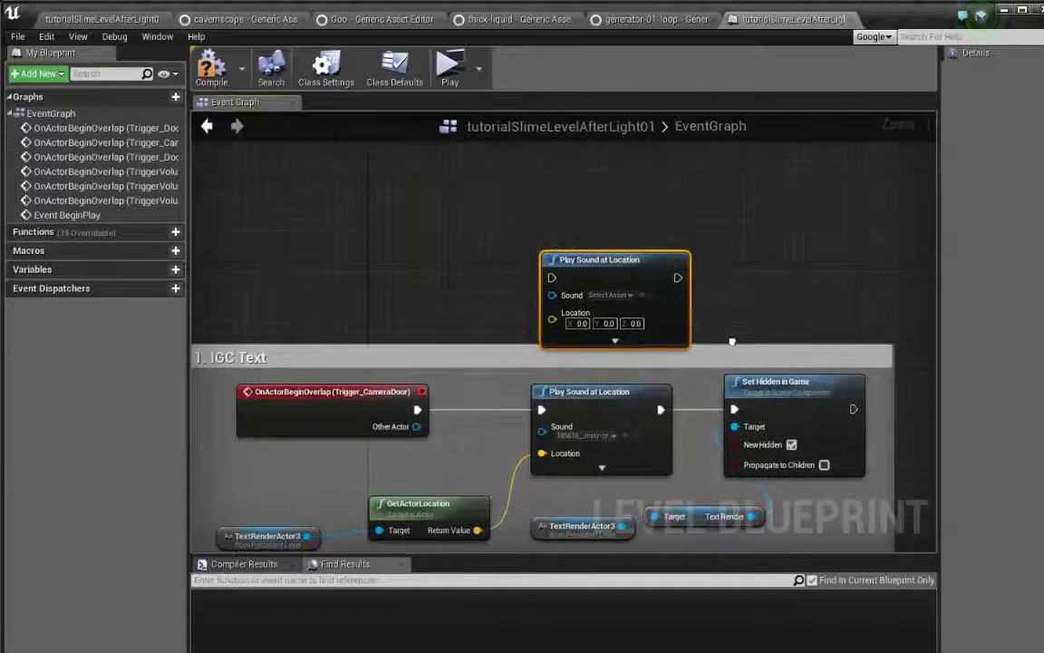
left_click(631, 295)
left_click_drag(629, 287, 629, 200)
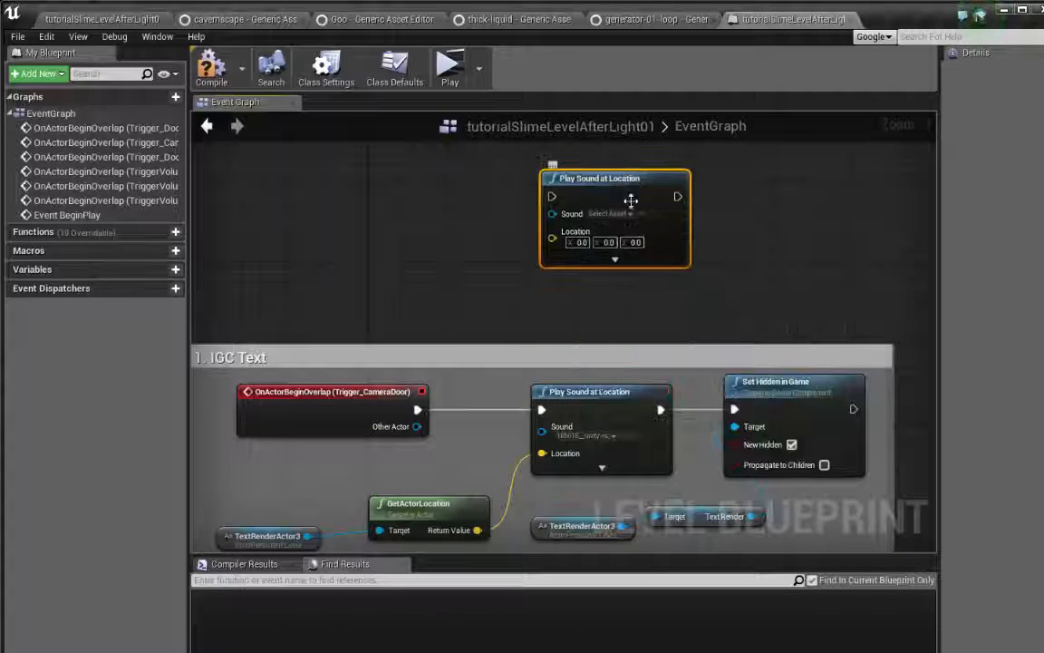
right_click_drag(752, 248, 715, 258)
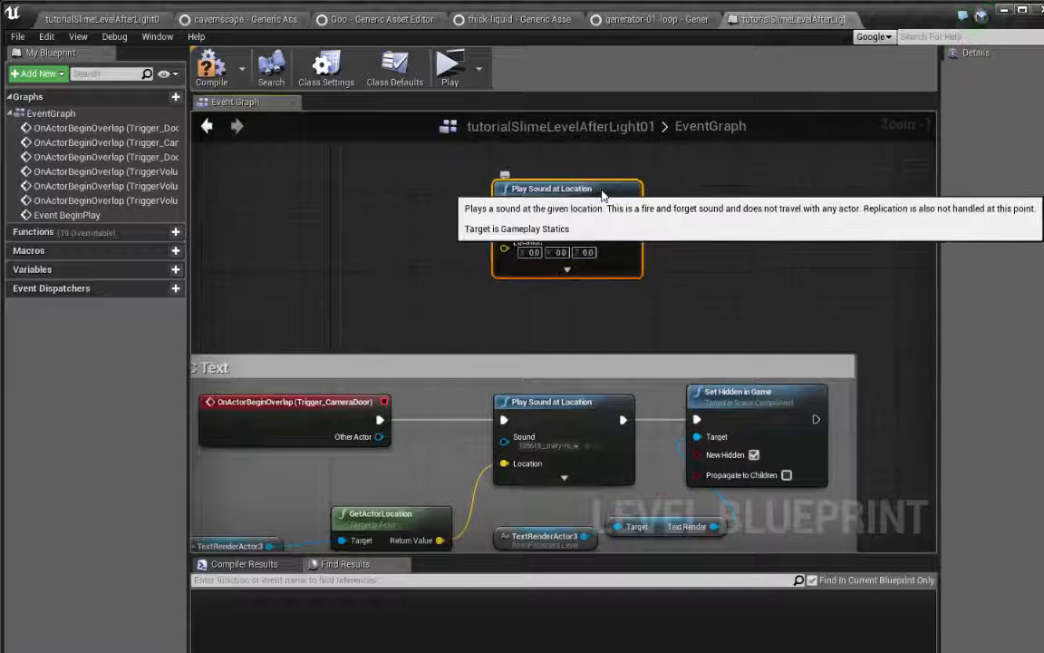
left_click_drag(610, 198, 600, 217)
right_click_drag(684, 337, 764, 256)
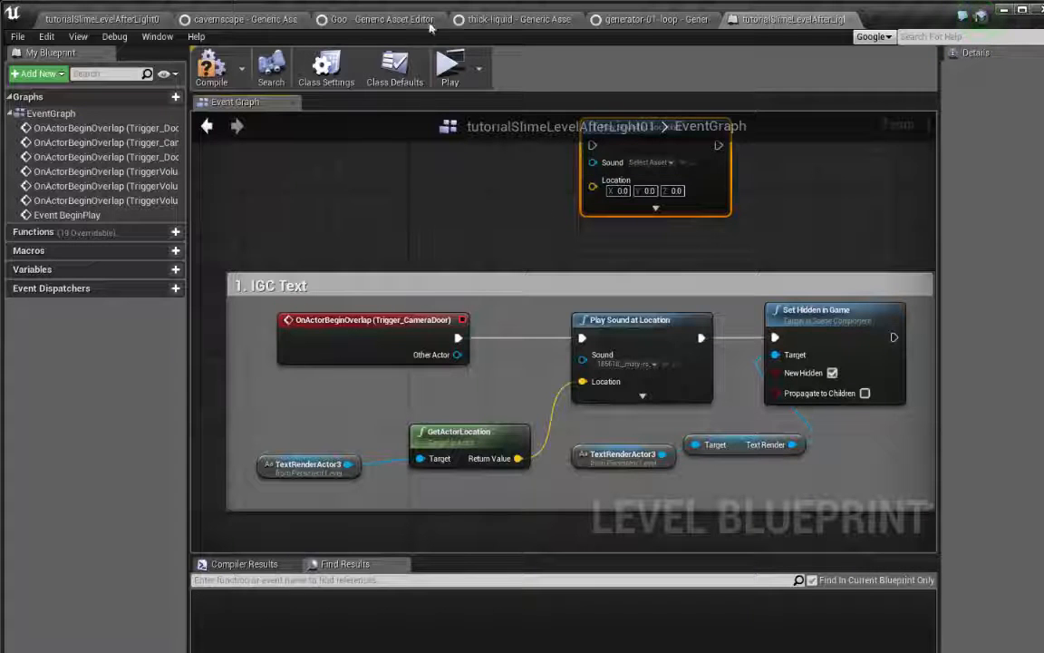
Return to the level editor and select the "1. IGC: fly through" text actor
left_click(142, 20)
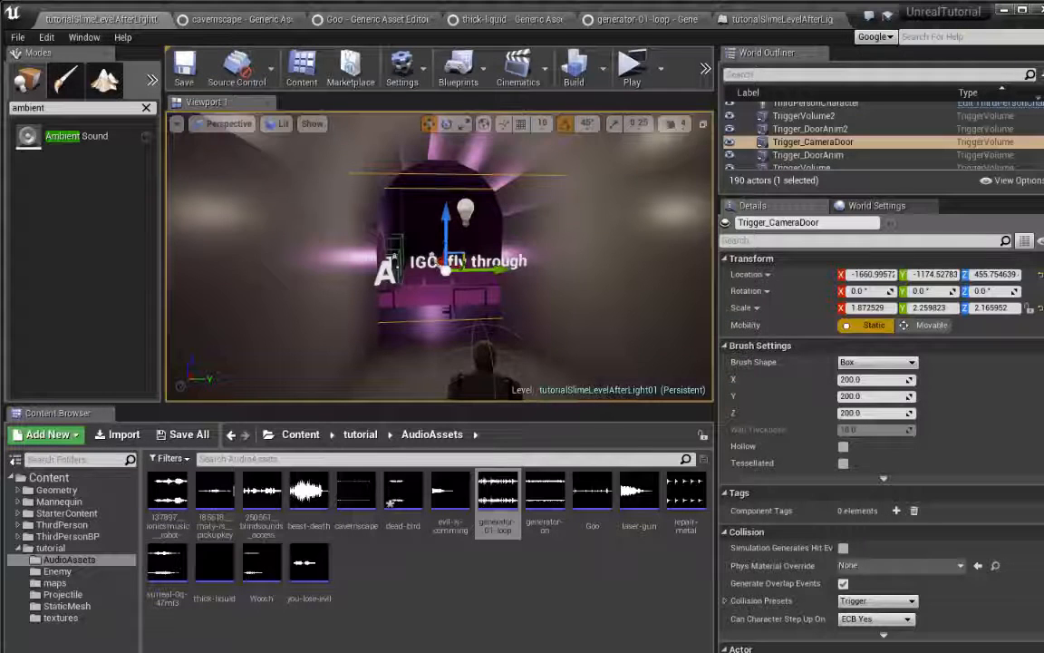
key("w")
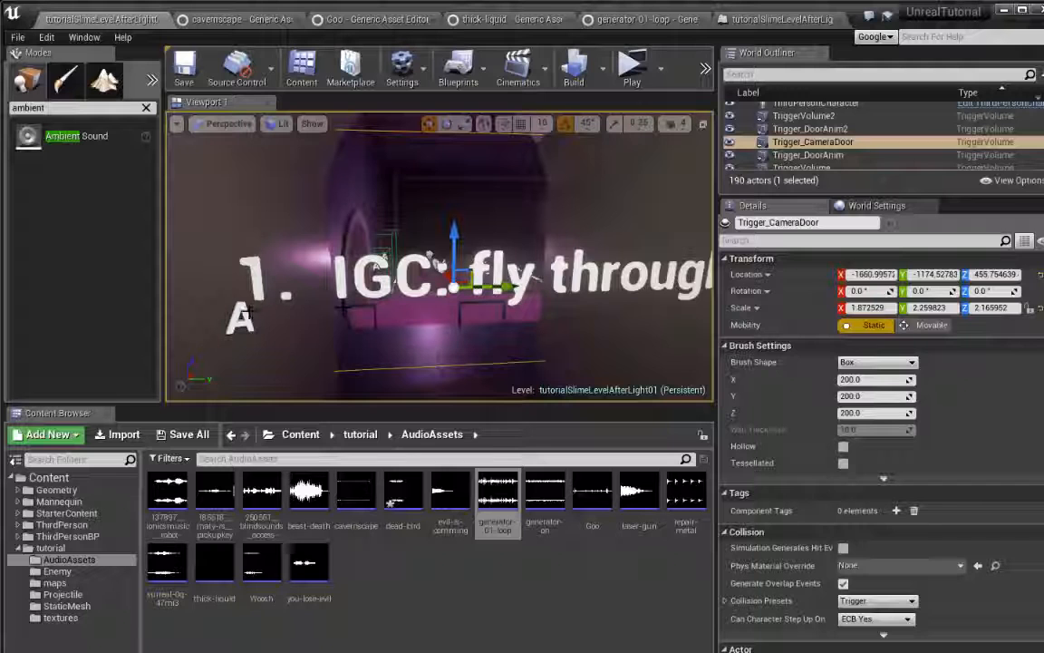
left_click(248, 324)
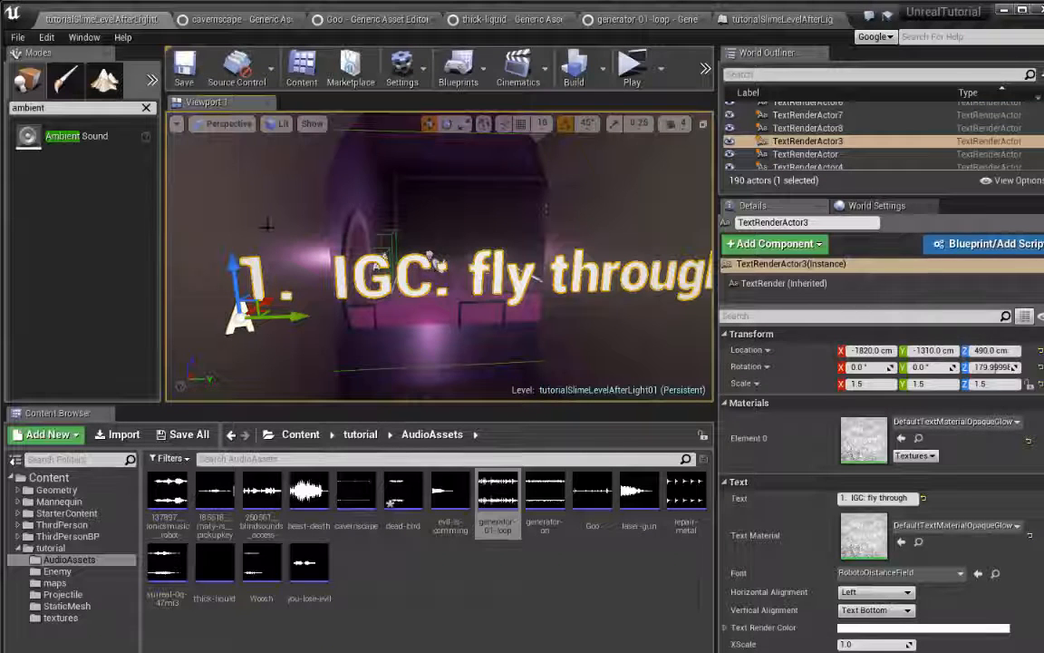
In the Level Blueprint, create a reference to TextRenderActor3 and place it in the empty graph area above the "1. IGC Text" comment box
left_click(759, 22)
right_click(444, 254)
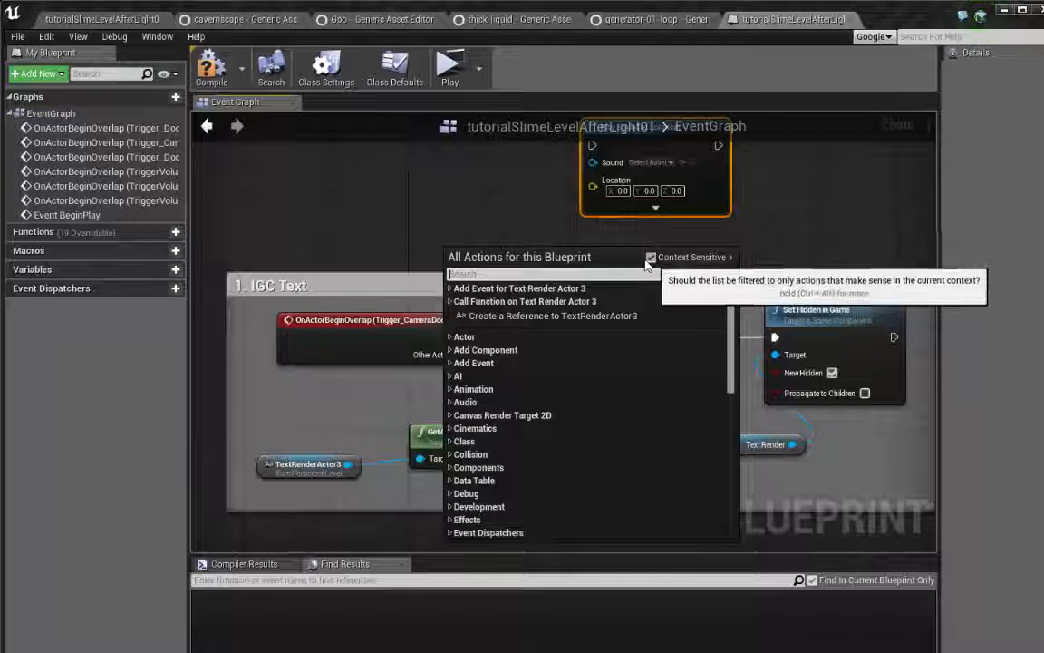
left_click(526, 316)
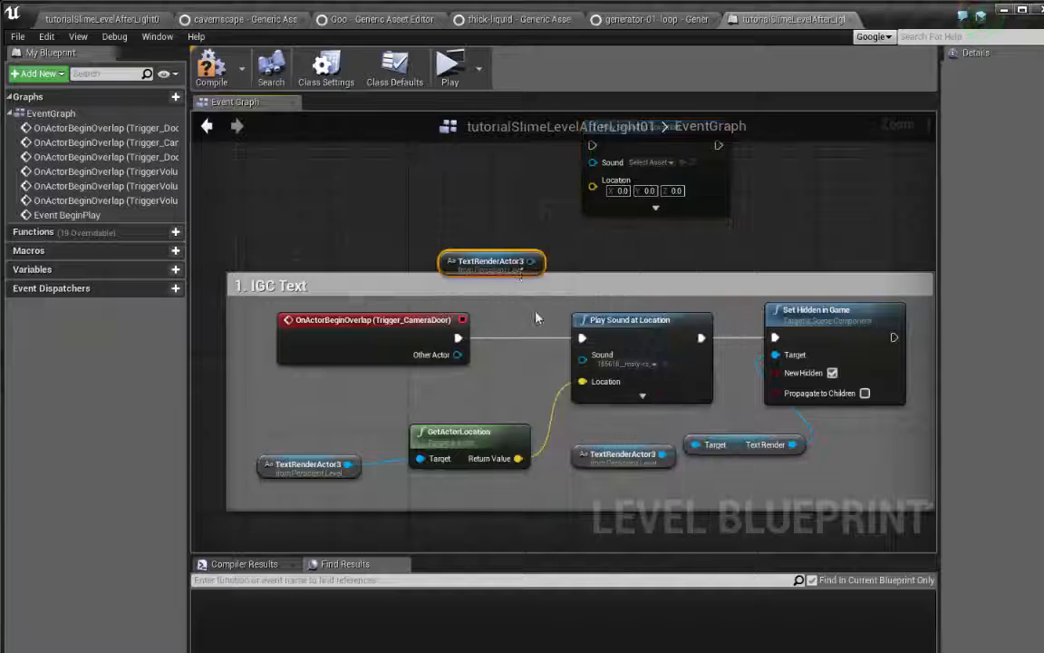
left_click_drag(479, 246, 407, 246)
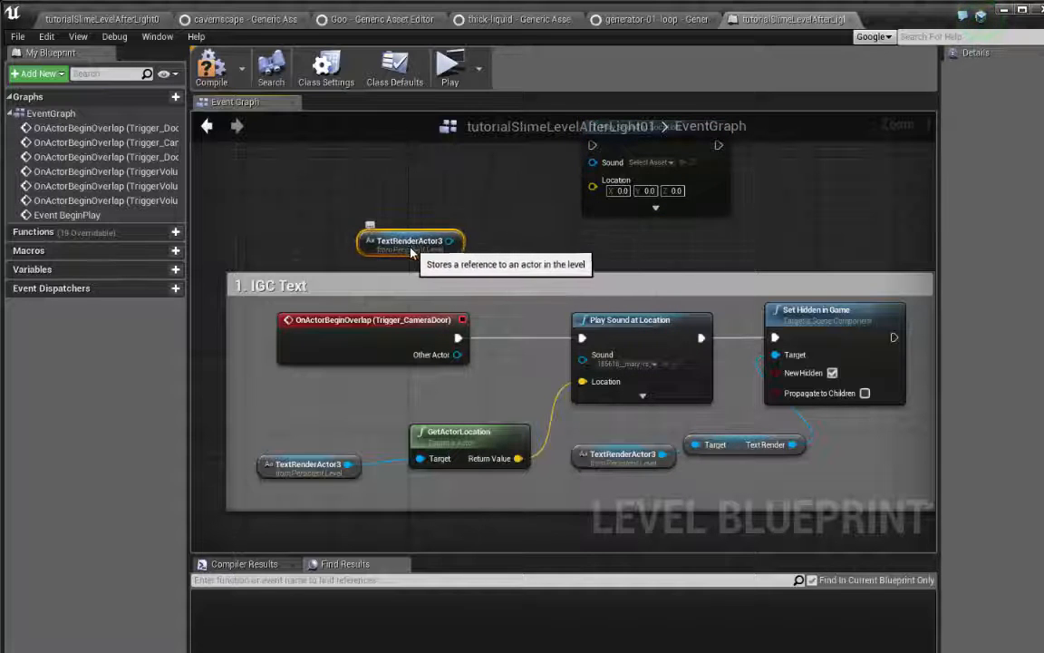
right_click_drag(509, 213, 498, 255)
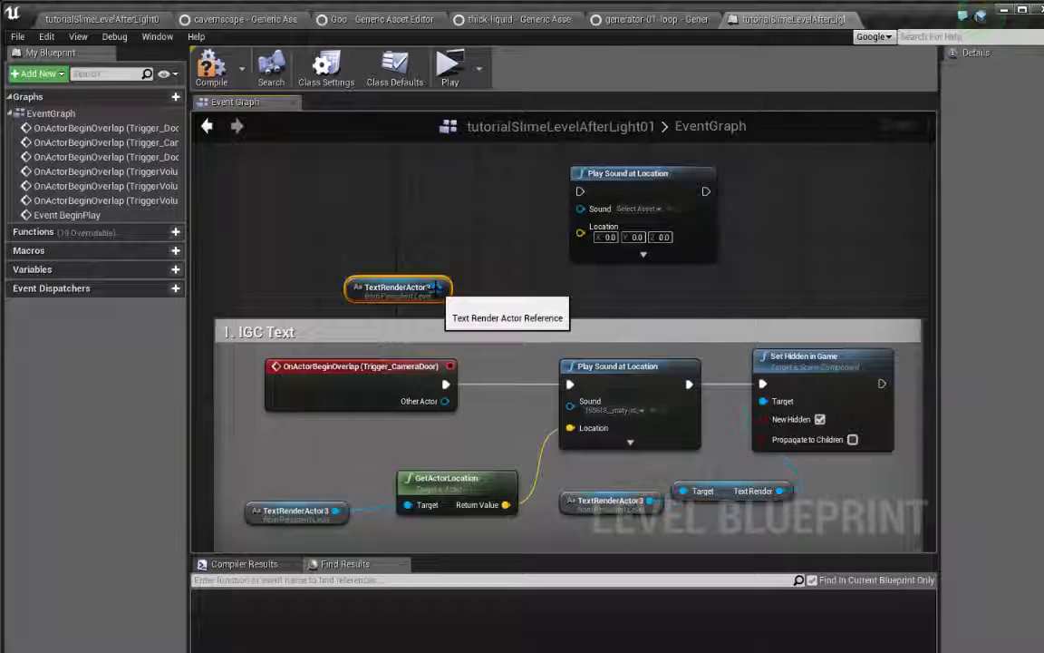
Add a GetActorLocation node feeding the new Play Sound at Location node's Location input, searching "get actor location" with context-sensitive filtering off
left_click_drag(437, 287, 583, 234)
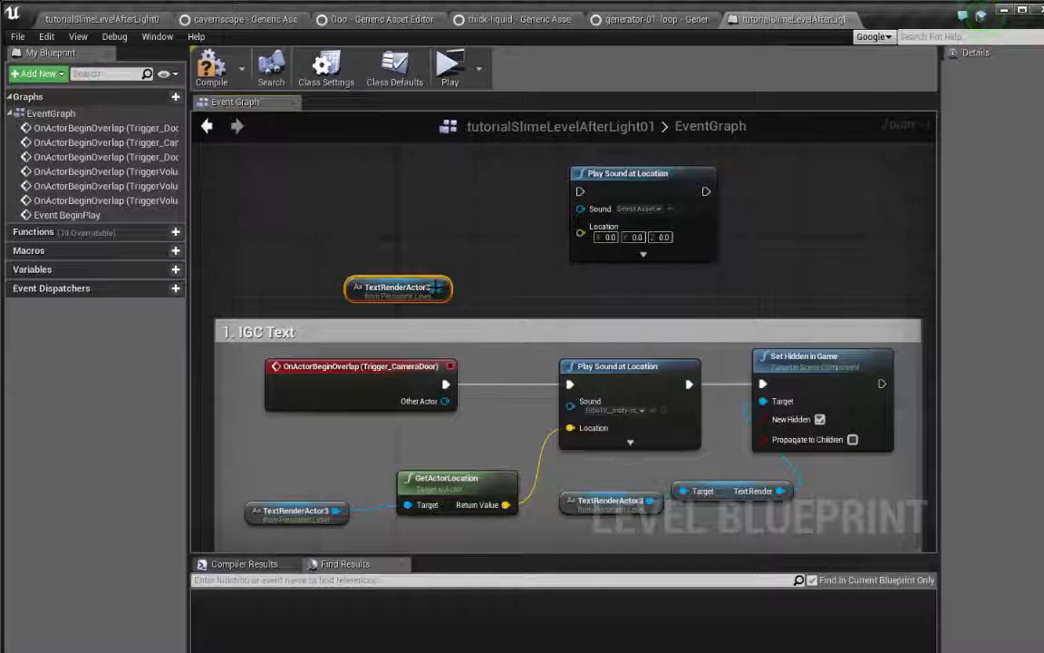
left_click_drag(437, 288, 513, 255)
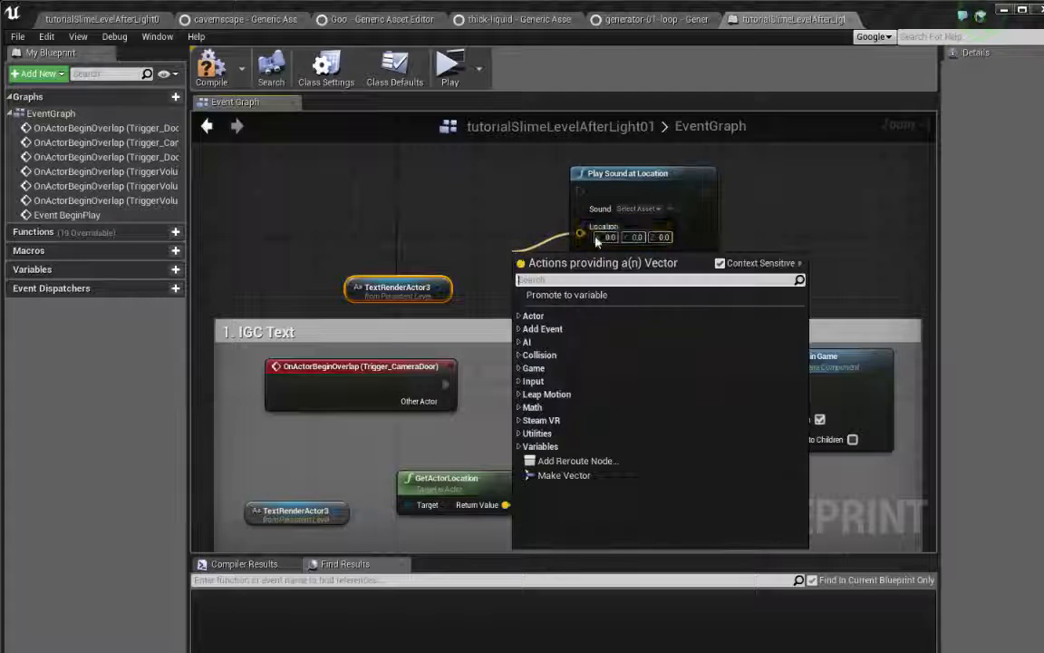
type("get act")
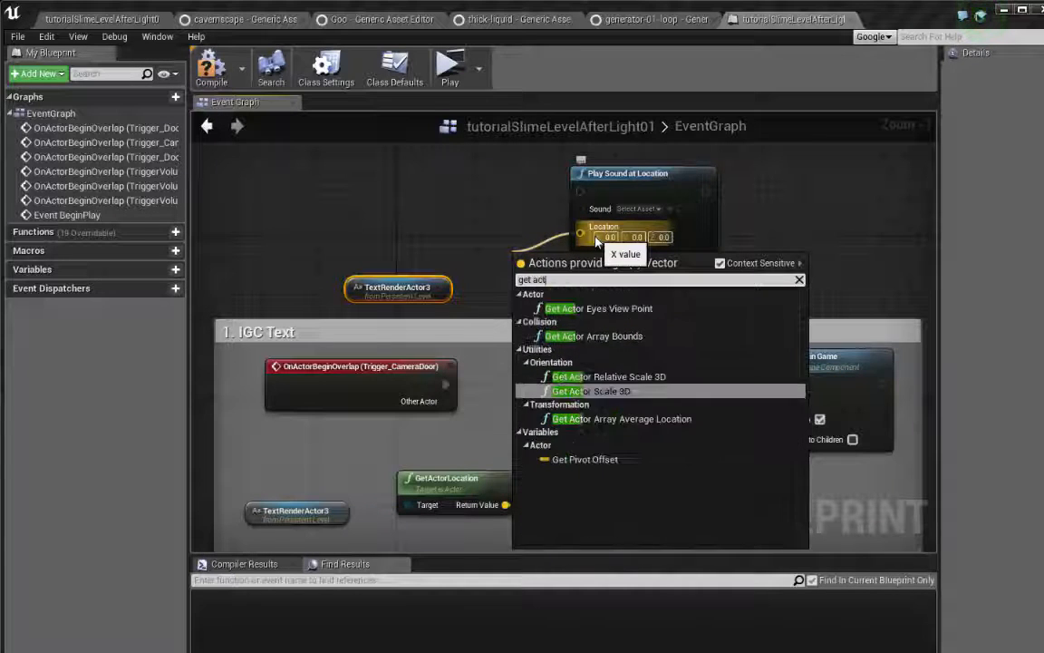
type("or locatio")
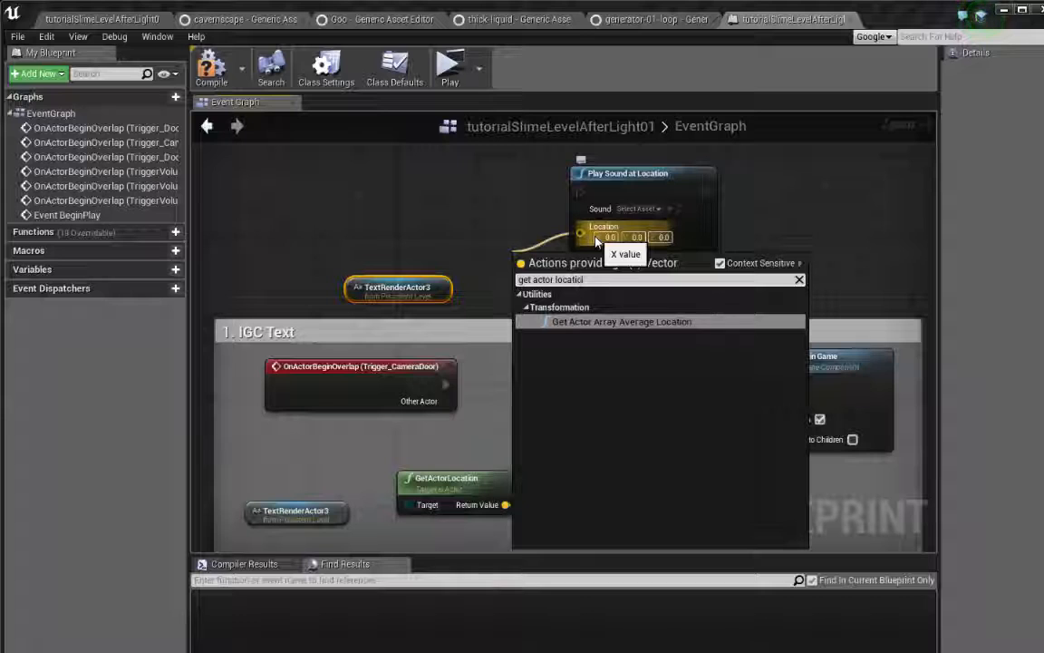
type("n")
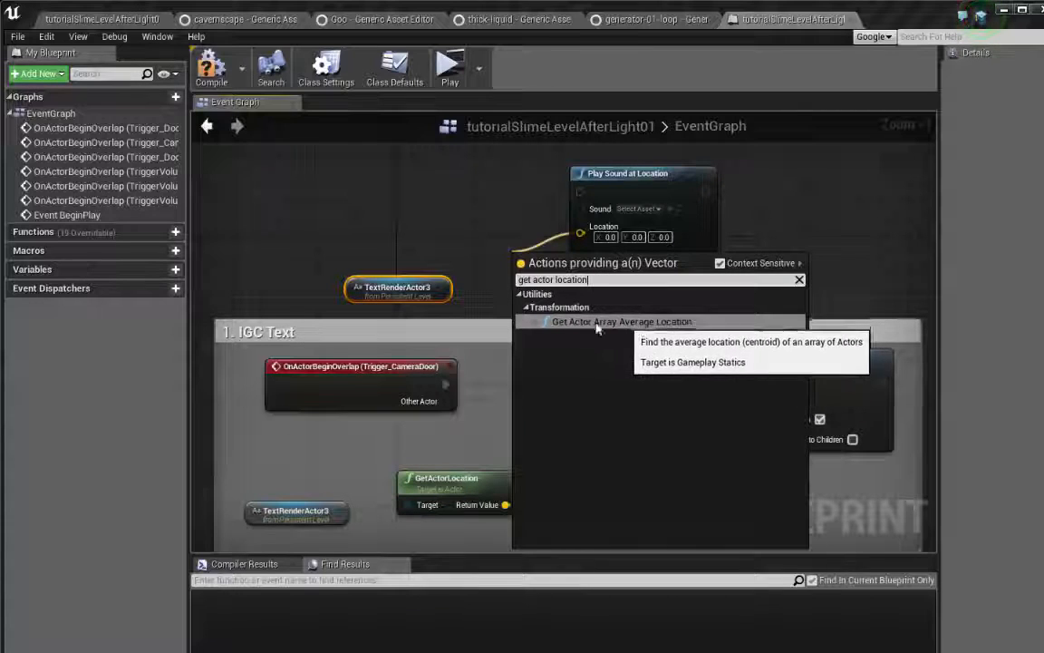
left_click(720, 264)
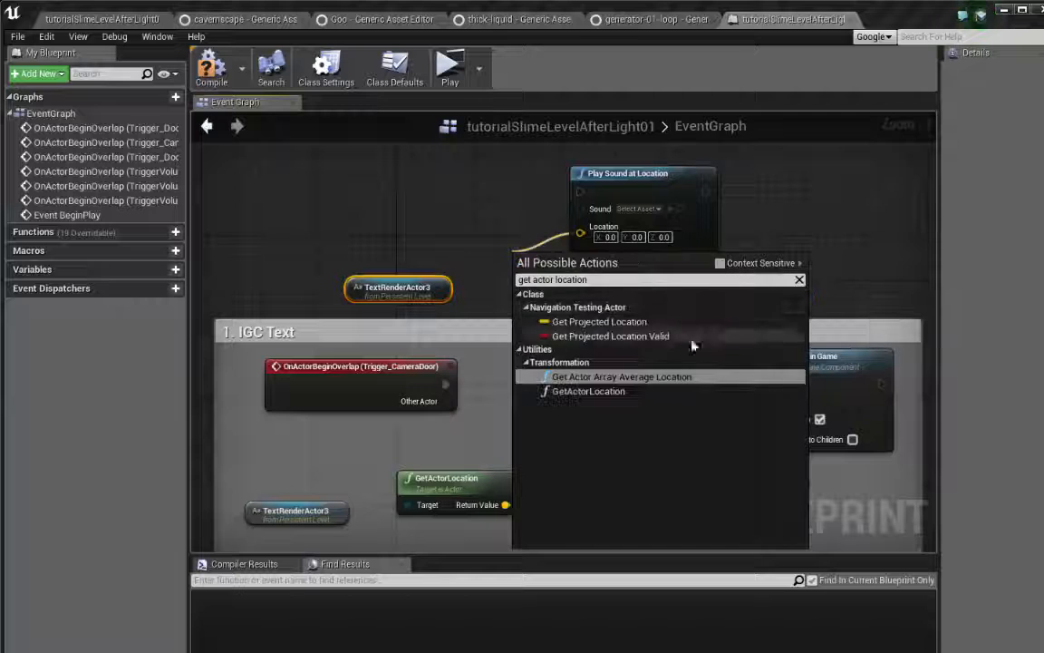
left_click(580, 391)
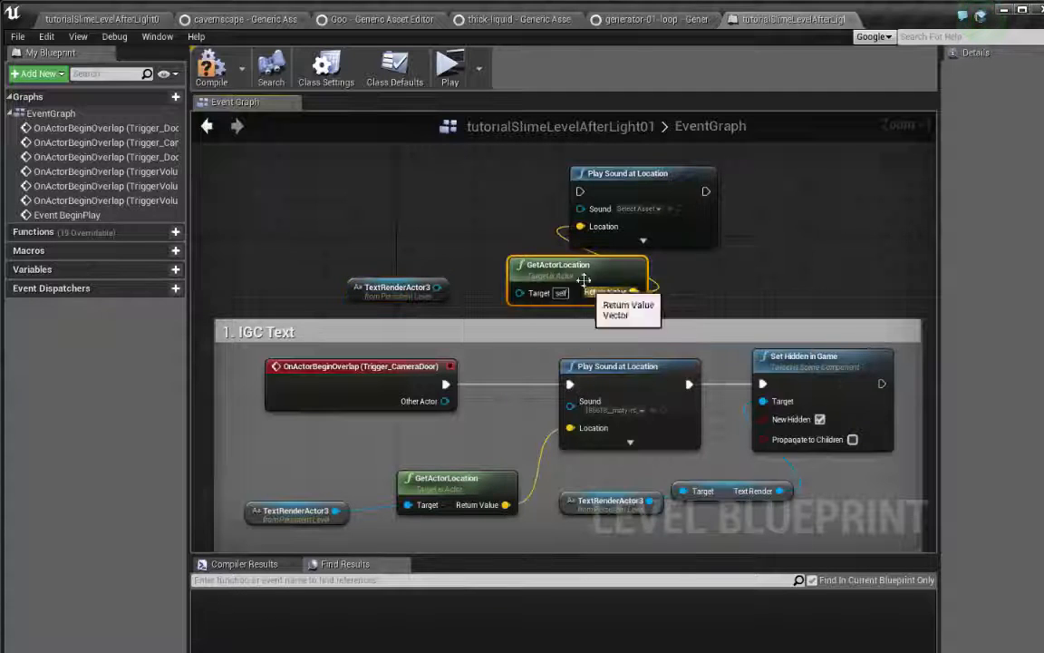
Arrange GetActorLocation and TextRenderActor3 before the new Play Sound at Location node and connect the actor reference to GetActorLocation's Target
left_click_drag(576, 282, 466, 262)
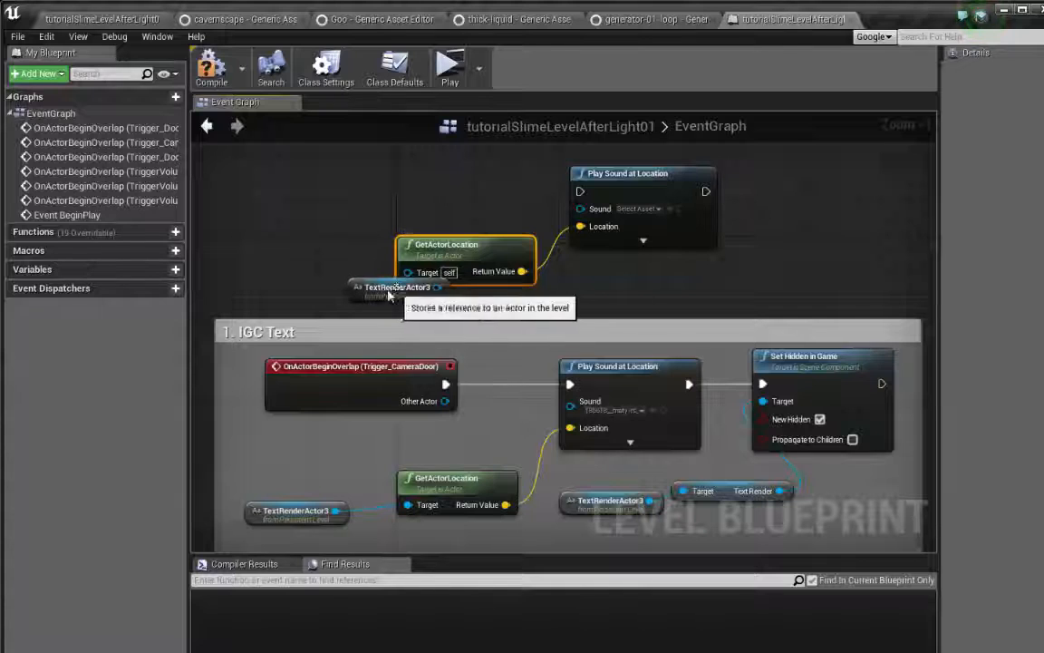
left_click_drag(400, 299, 293, 299)
right_click_drag(321, 231, 375, 206)
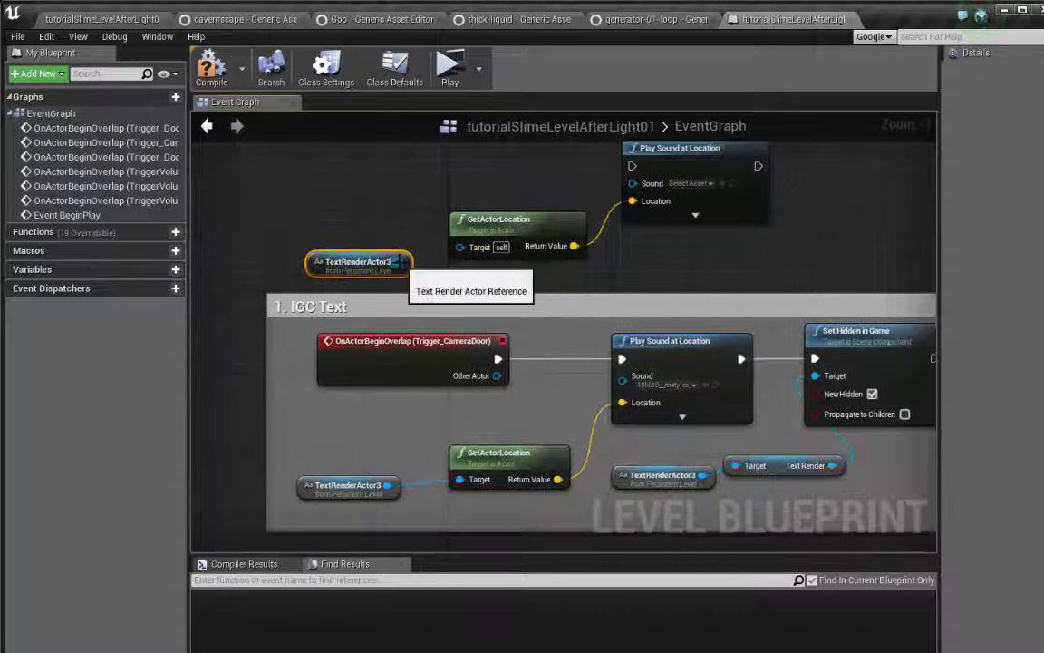
left_click_drag(397, 262, 461, 248)
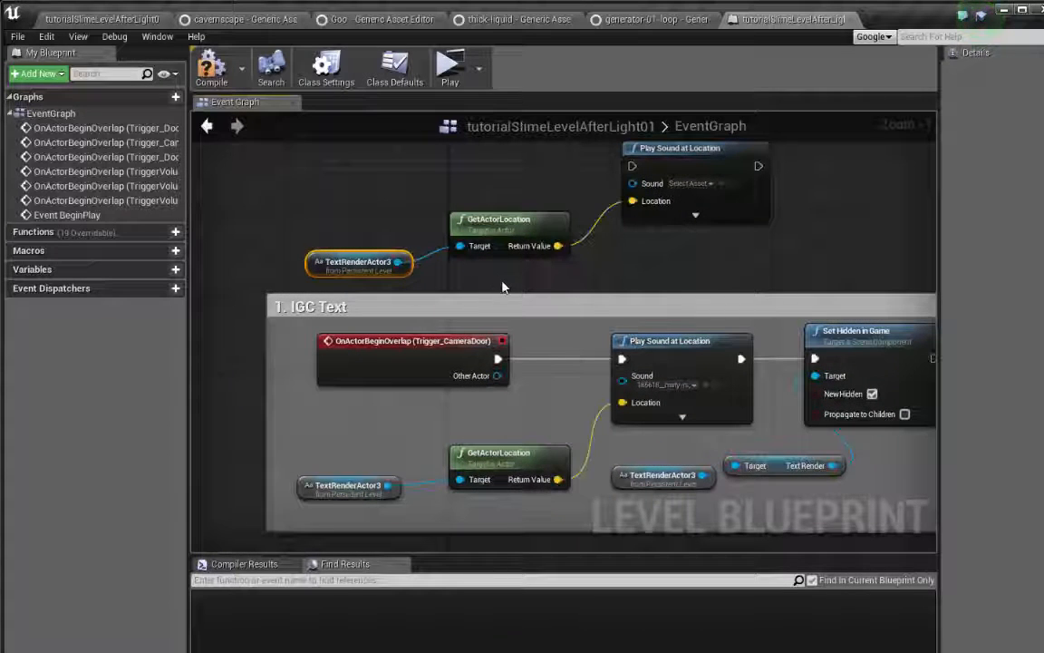
left_click(634, 154)
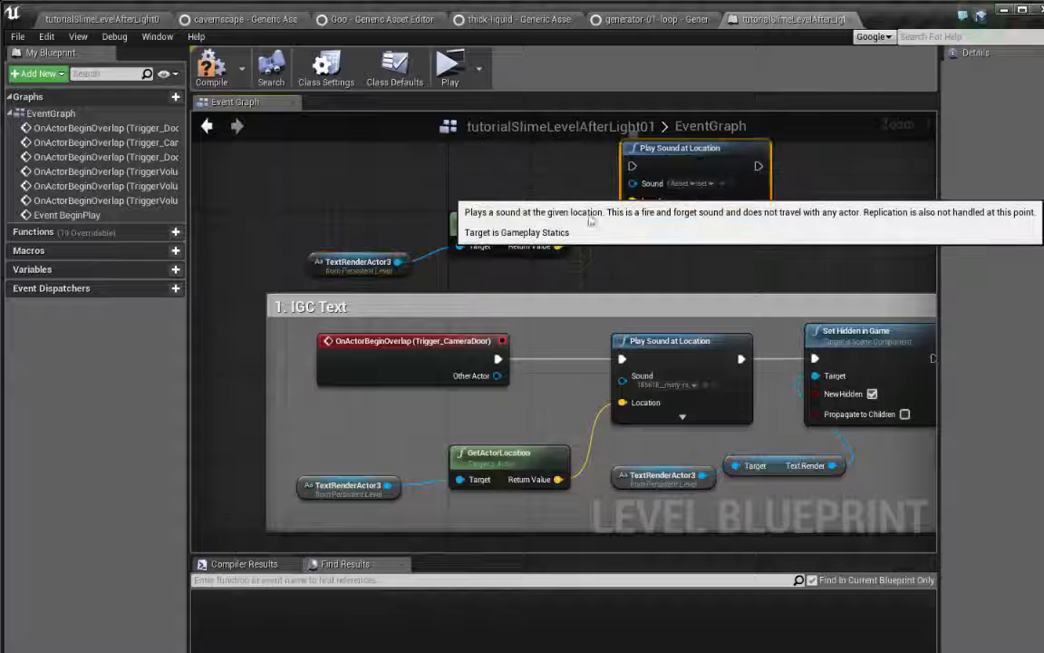
left_click(349, 262)
right_click_drag(667, 260, 567, 291)
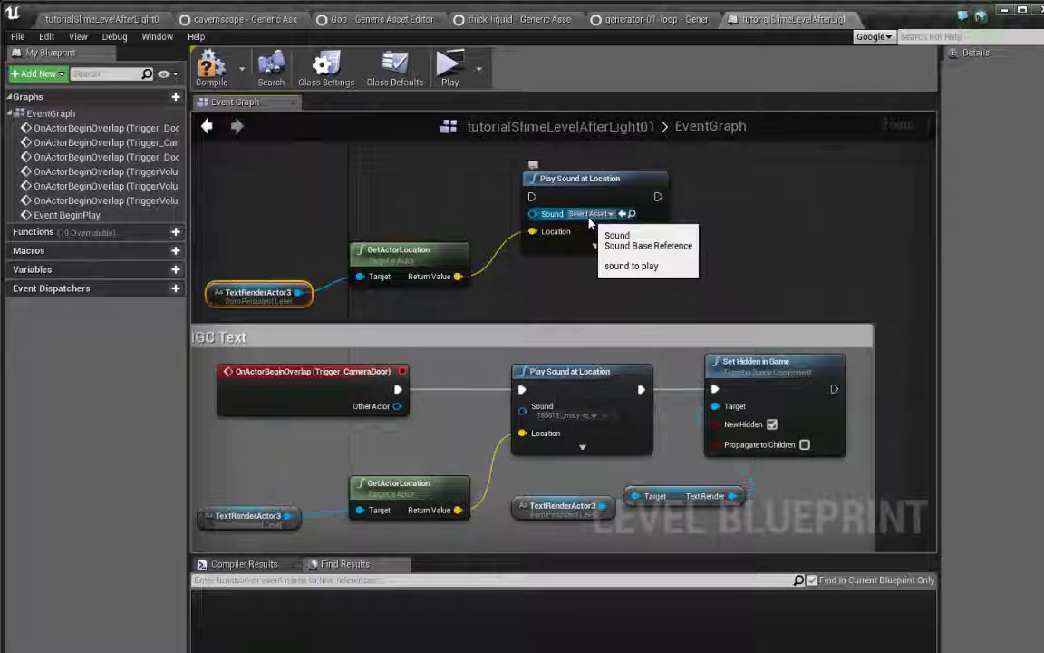
Return to the level editor and preview the 185618__maty-rs__pickupkey sound wave in the AudioAssets folder
left_click(100, 18)
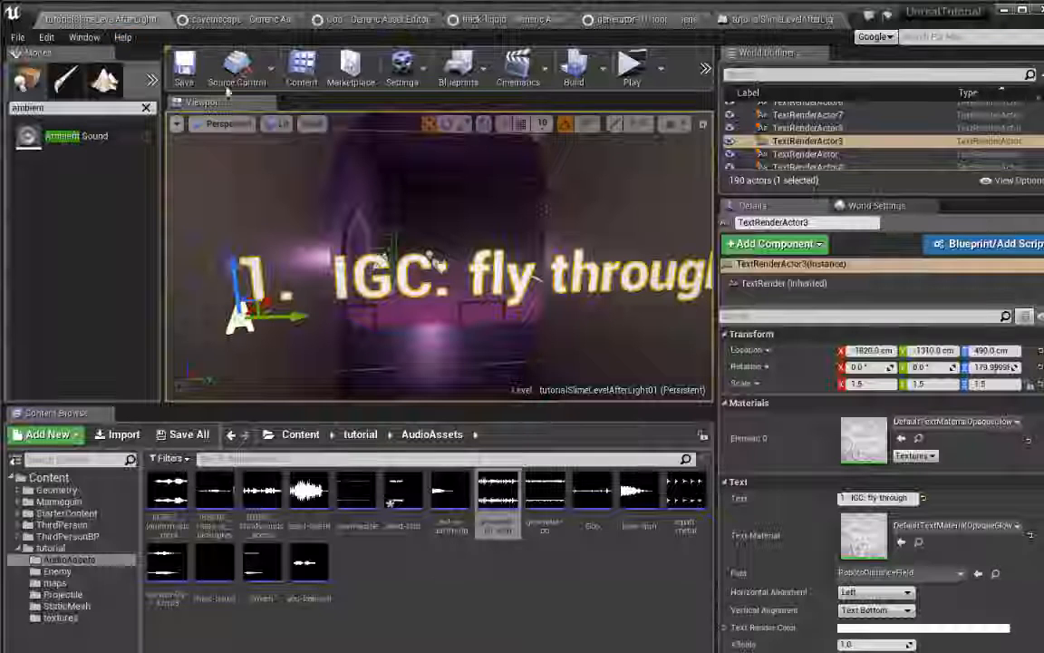
right_click(215, 524)
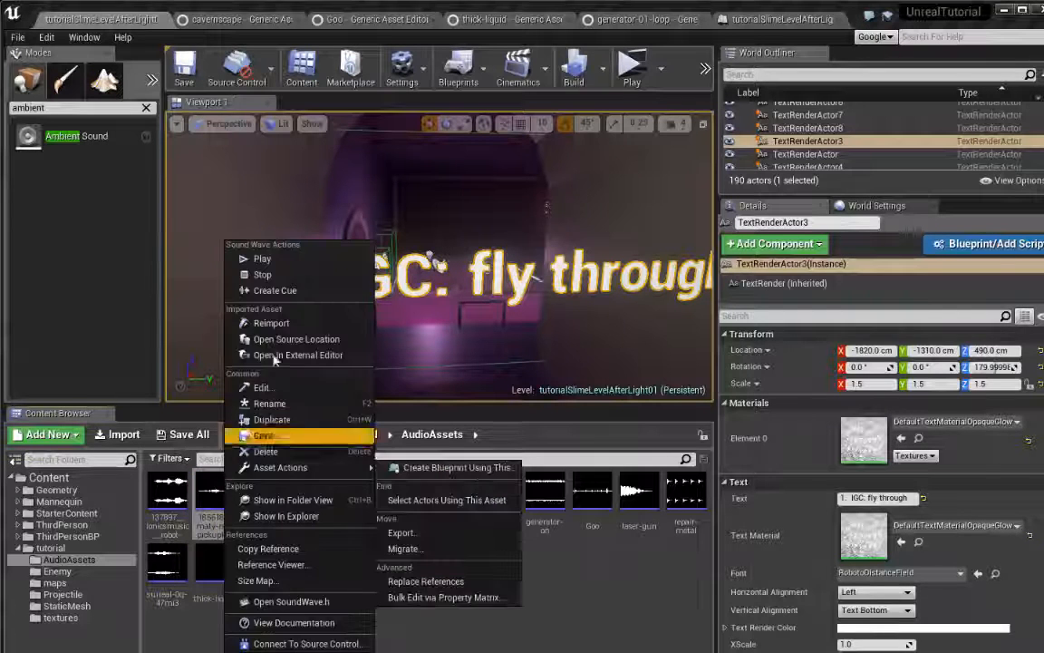
left_click(262, 258)
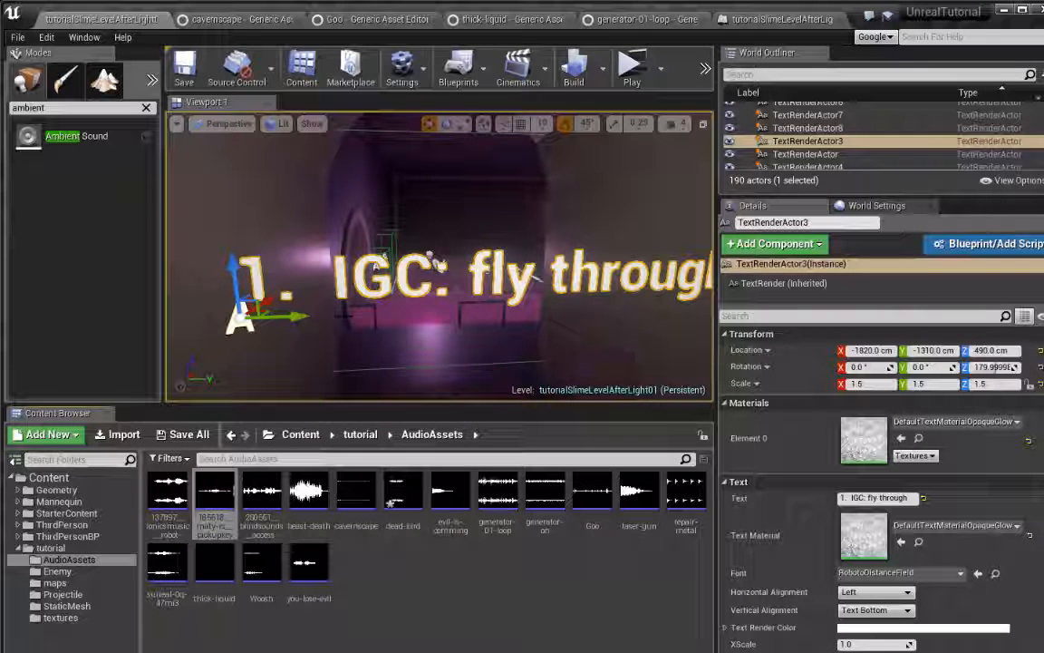
left_click(234, 525)
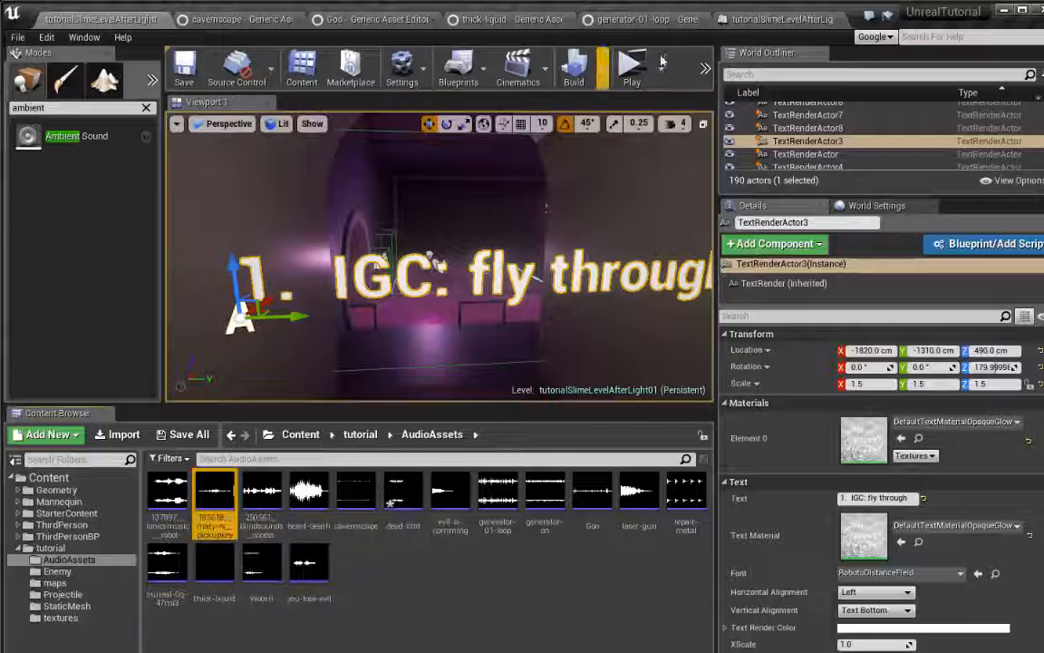
Back in the Level Blueprint, set the new Play Sound at Location node's Sound to 185618__maty-rs__pickupkey
left_click(788, 22)
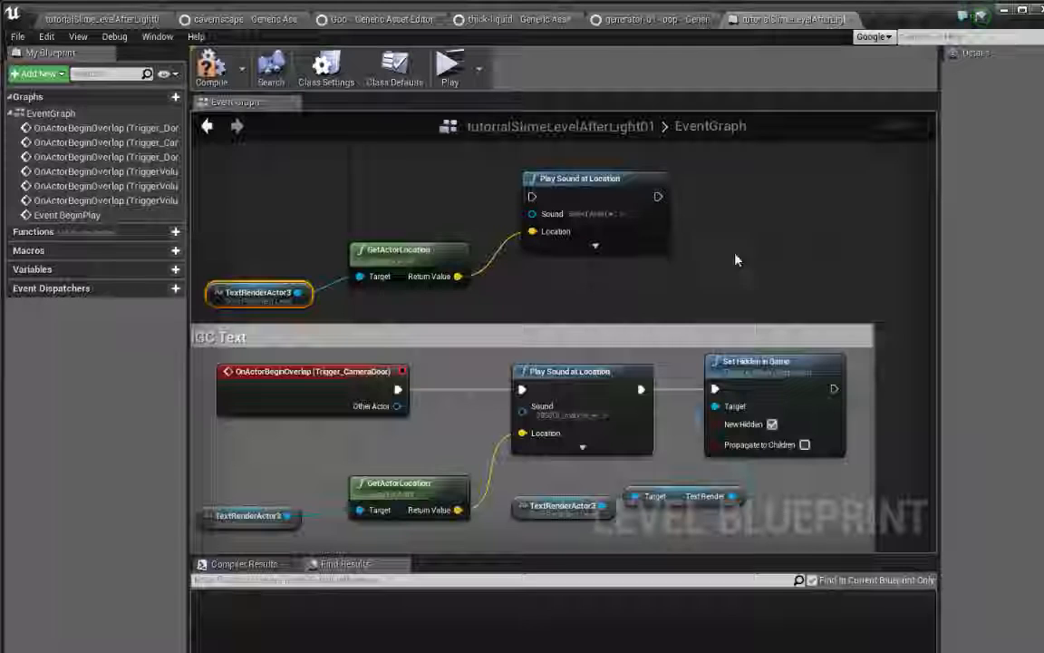
left_click(613, 218)
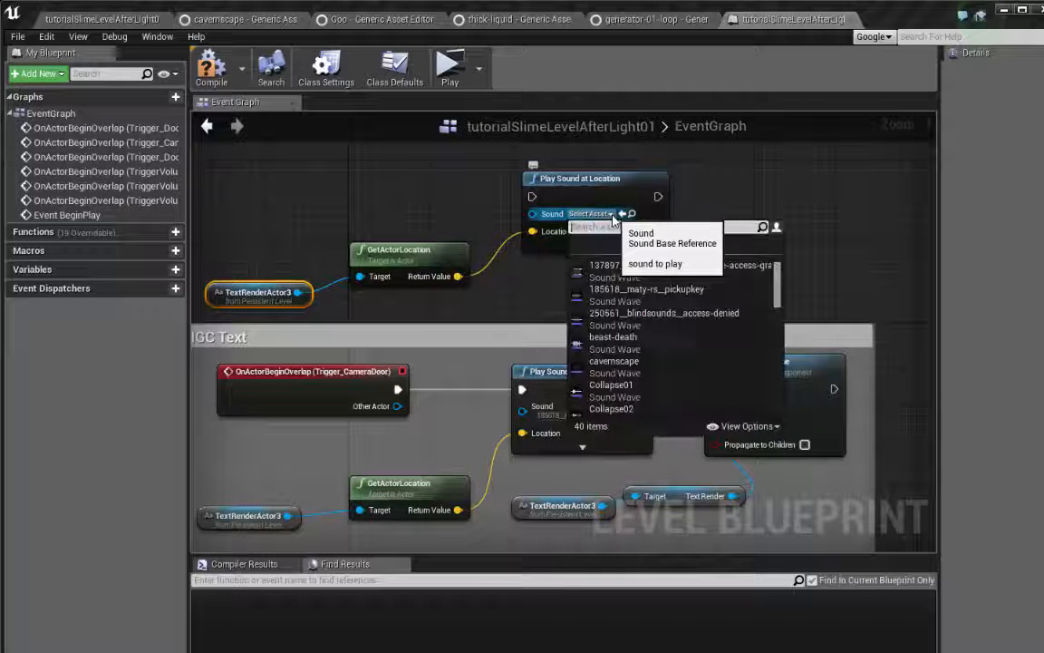
left_click(649, 294)
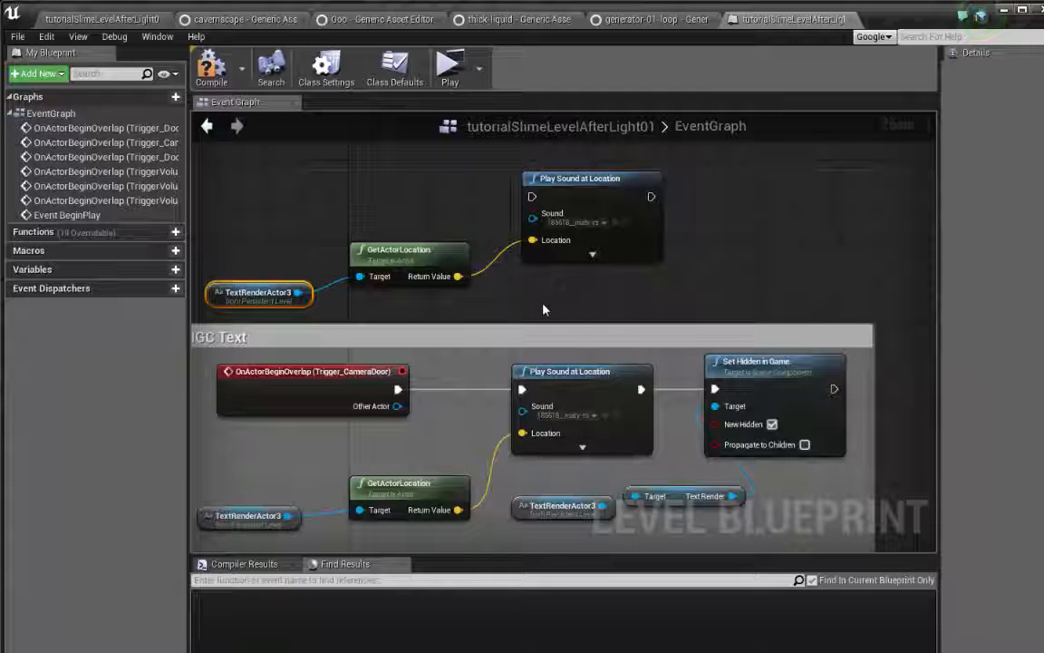
Connect the execution output of OnActorBeginOverlap (Trigger_CameraDoor) to the new Play Sound at Location node above the comment box
left_click_drag(576, 188, 586, 186)
right_click_drag(659, 290, 695, 233)
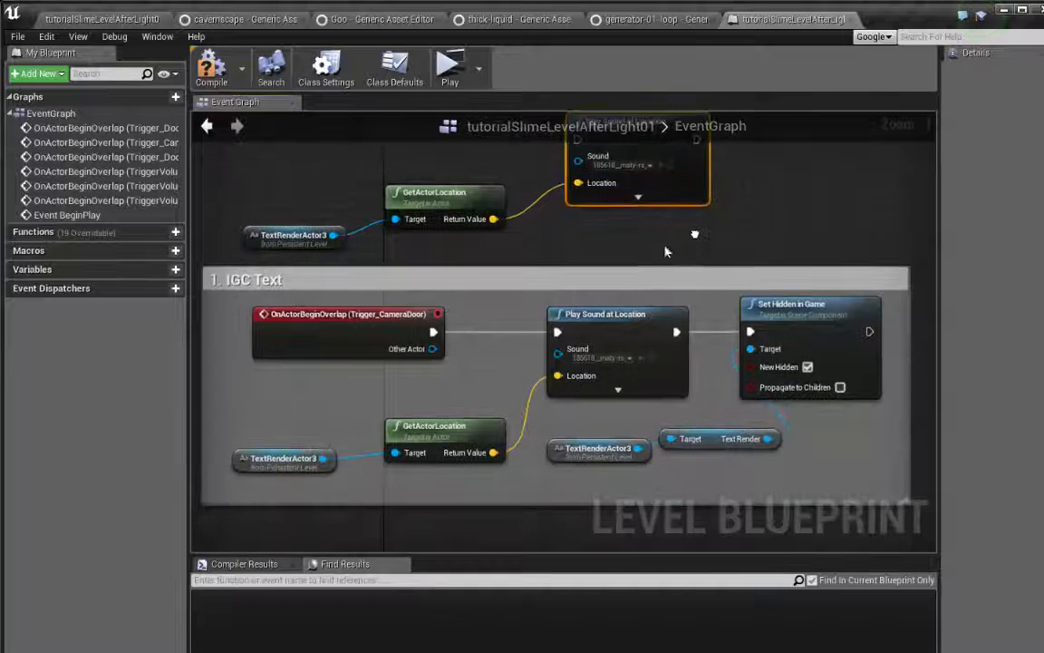
left_click_drag(434, 332, 577, 145)
right_click_drag(421, 290, 356, 351)
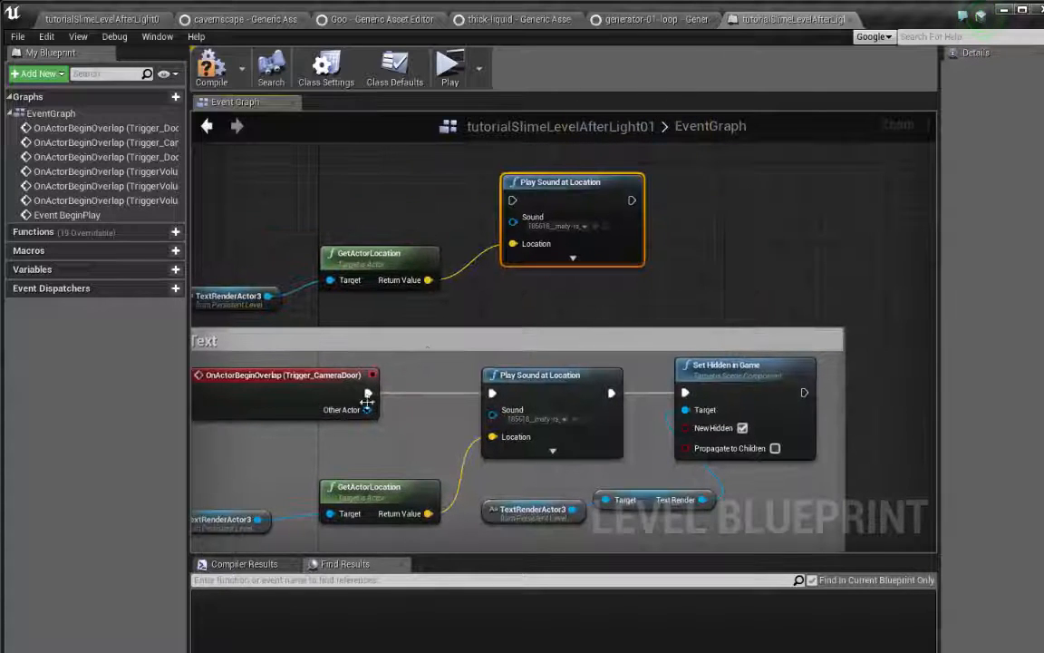
left_click_drag(368, 392, 513, 201)
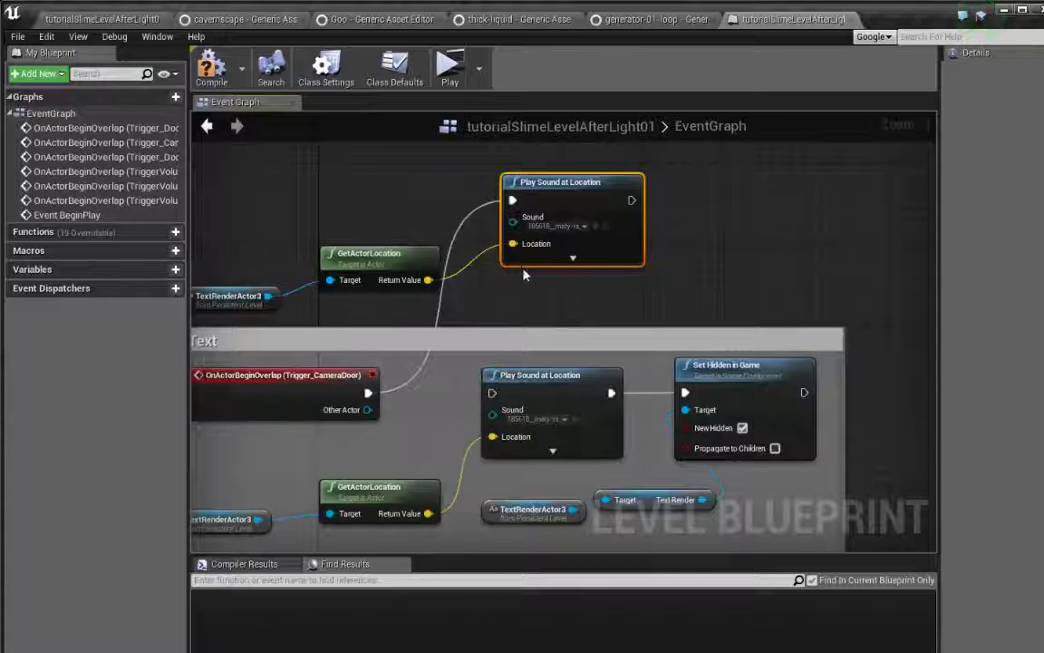
right_click_drag(524, 270, 622, 295)
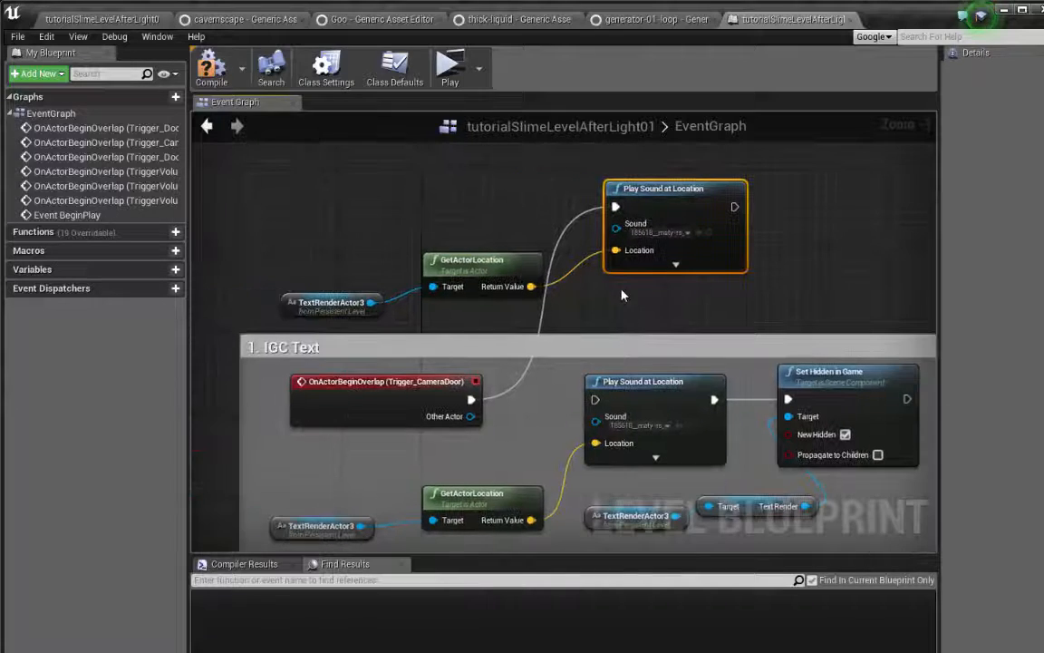
Play the level from the level editor, walk the character forward into the "1. IGC: fly through" text, and exit the preview
left_click(109, 19)
left_click(632, 69)
key("w")
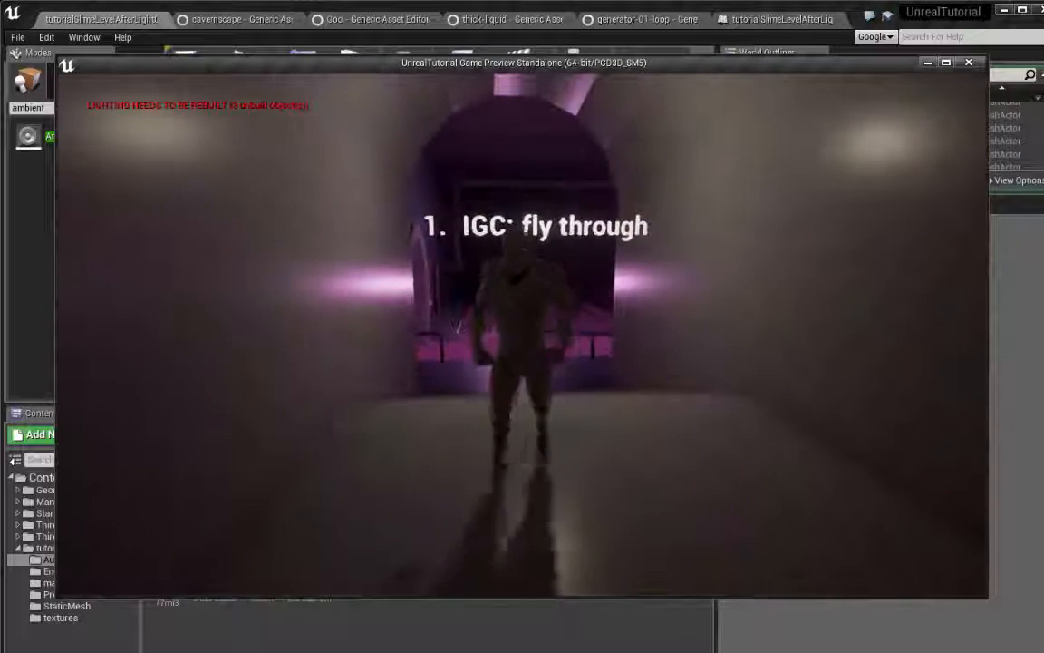
key("Escape")
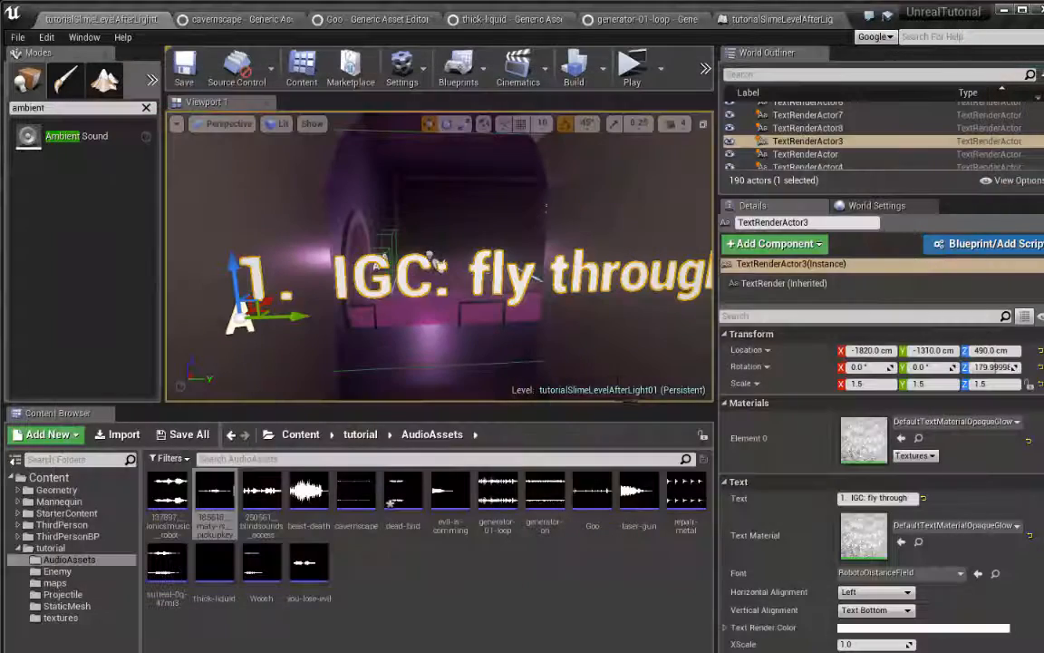
Enlarge the level viewport by reducing the height of the Content Browser and the width of the Details area
left_click_drag(626, 424, 629, 497)
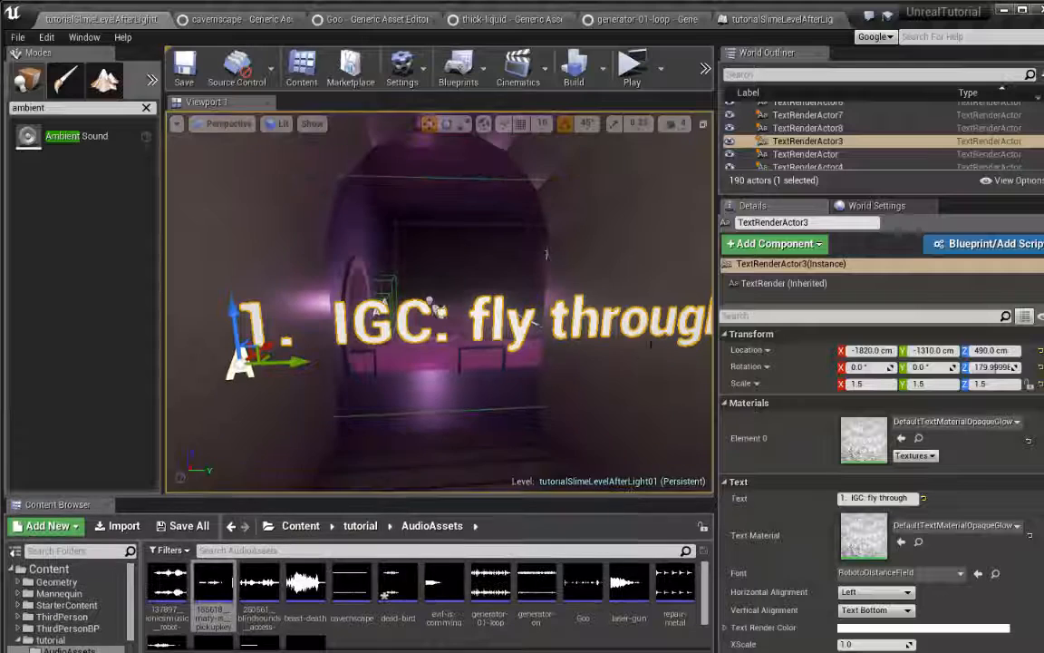
right_click_drag(562, 362, 583, 343)
key("s")
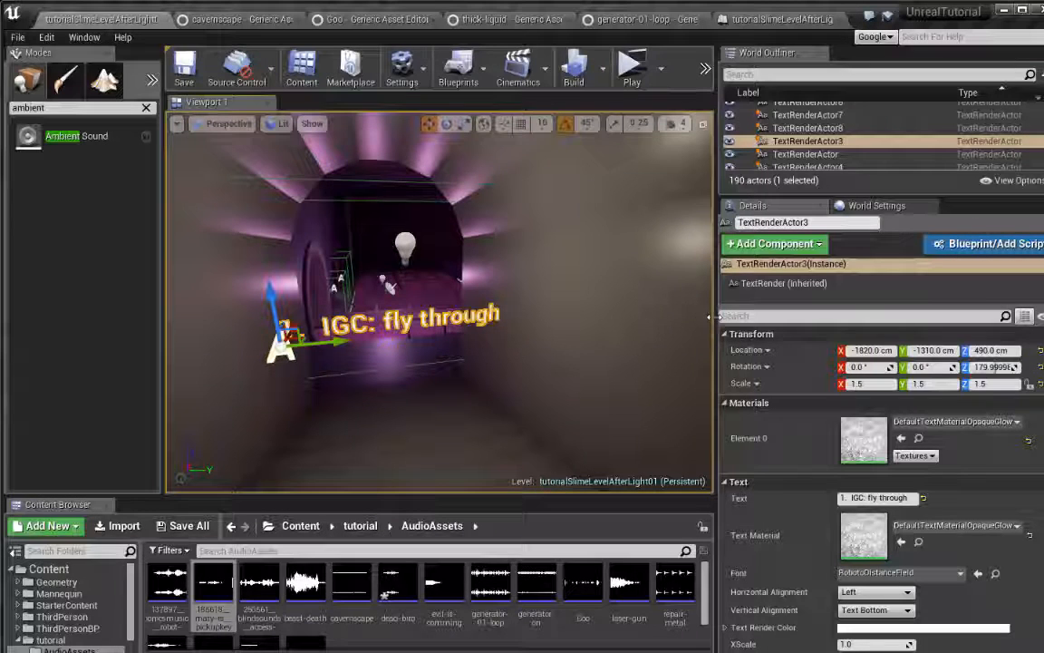
left_click_drag(711, 316, 741, 316)
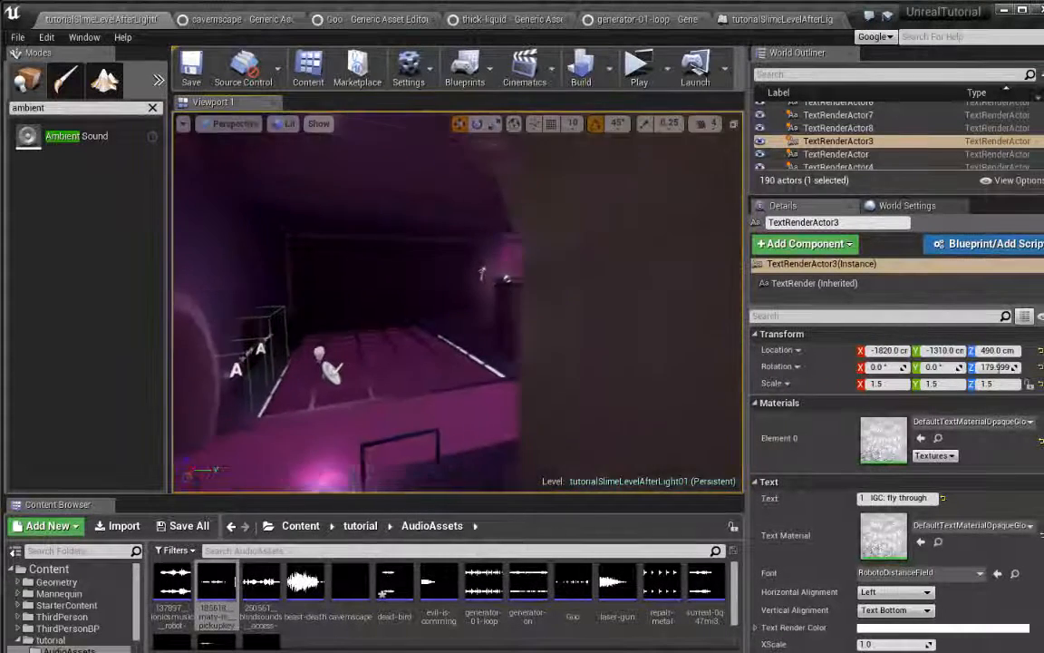
right_click_drag(458, 302, 512, 331)
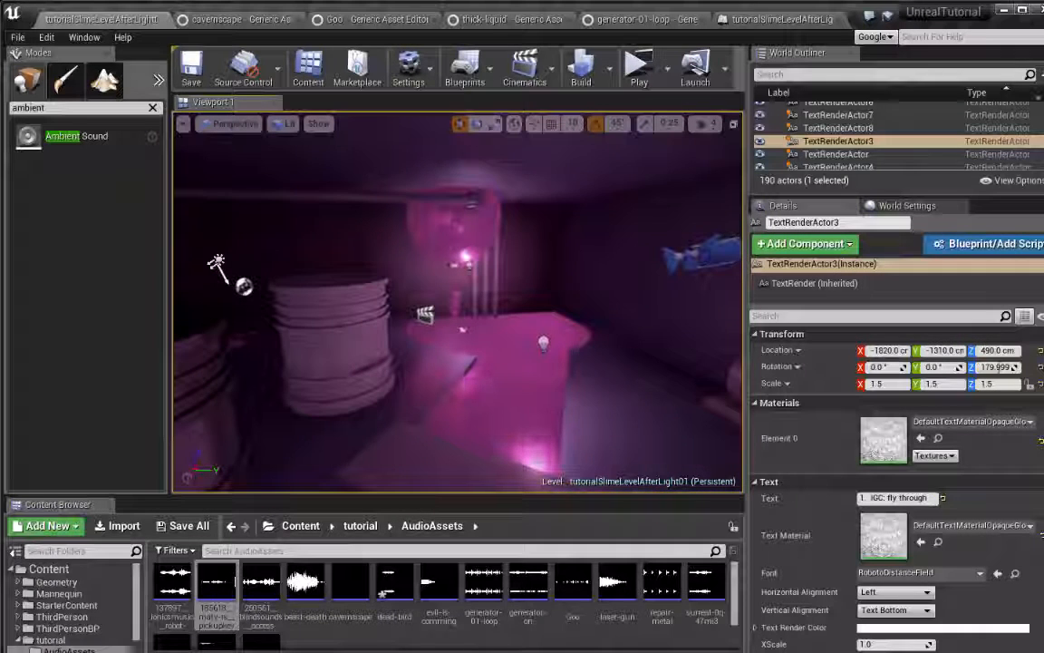